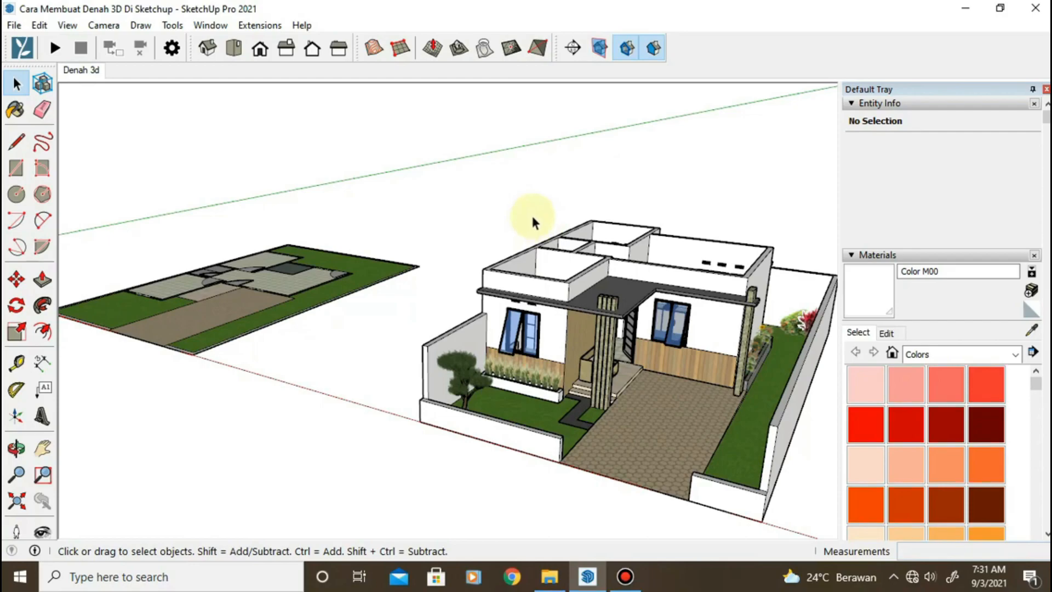
Examine the flat floor plan and the finished 3D house model beside it from several angles
middle_click_drag(286, 321, 305, 294)
middle_click_drag(638, 343, 645, 386, "shift")
middle_click_drag(311, 324, 523, 332, "shift")
middle_click_drag(448, 334, 458, 298)
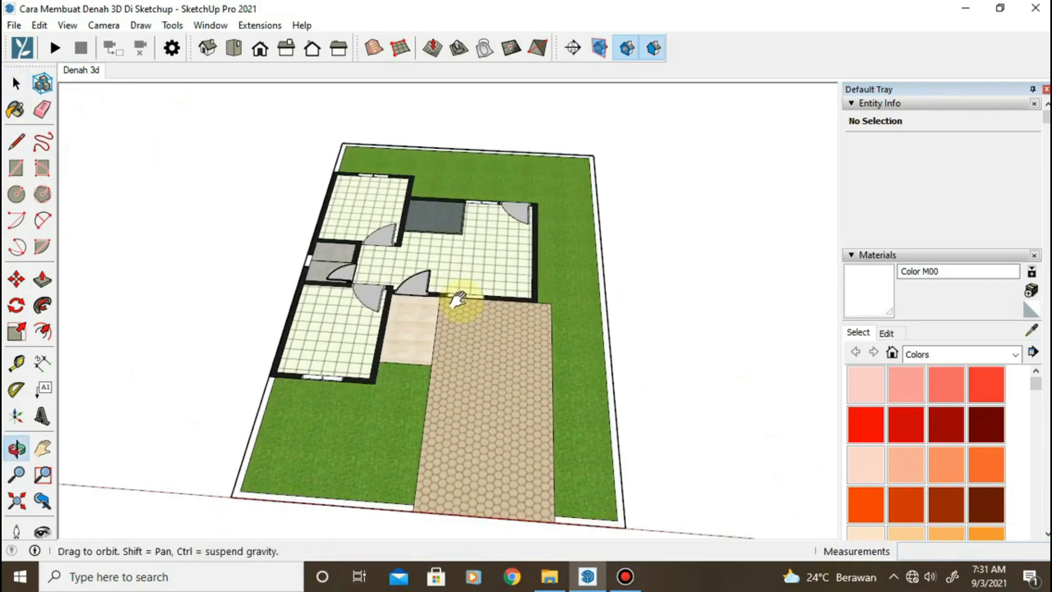
scroll(468, 298, "down", 3)
middle_click_drag(548, 304, 345, 305, "shift")
scroll(345, 305, "down", 2)
scroll(593, 292, "up", 4)
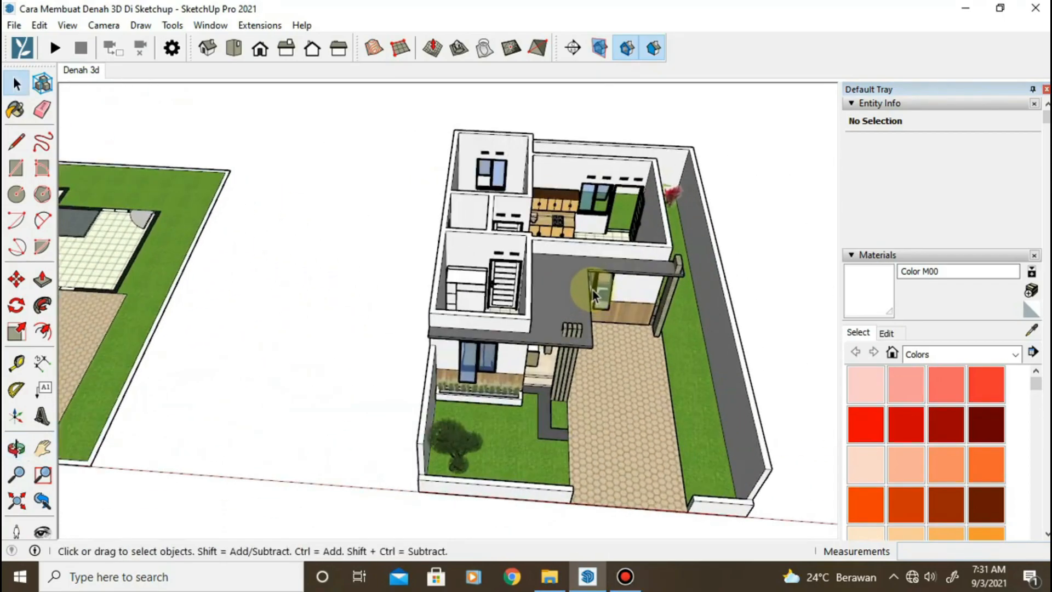
scroll(593, 290, "up", 2)
scroll(587, 290, "down", 4)
middle_click_drag(535, 344, 655, 164)
middle_click_drag(648, 291, 656, 161)
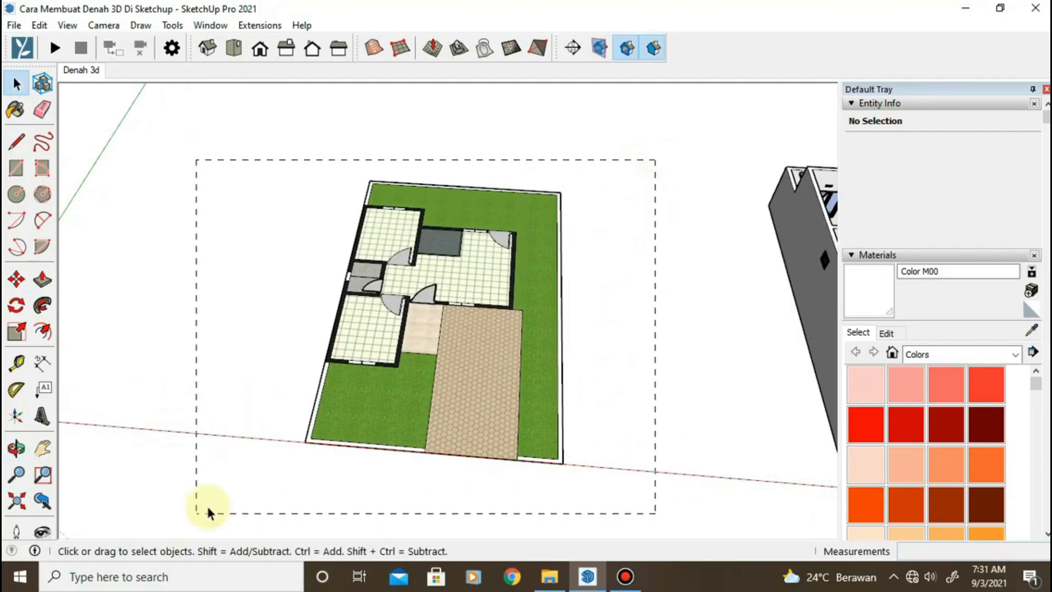
Select the whole flat floor plan and move it about 33 m along the red axis, past the 3D house
left_click_drag(208, 512, 228, 487)
key("m")
left_click(325, 401)
middle_click_drag(569, 430, 129, 279, "shift")
scroll(129, 279, "down", 2)
middle_click_drag(622, 313, 416, 334, "shift")
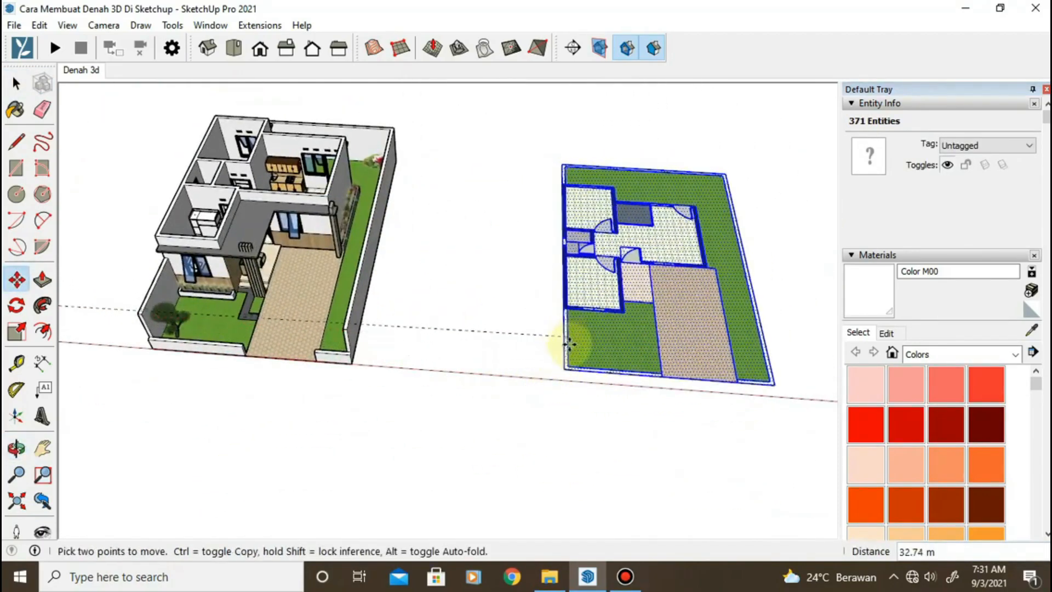
left_click(568, 352)
scroll(263, 370, "up", 1)
middle_click_drag(508, 342, 419, 410, "shift")
scroll(262, 370, "up", 2)
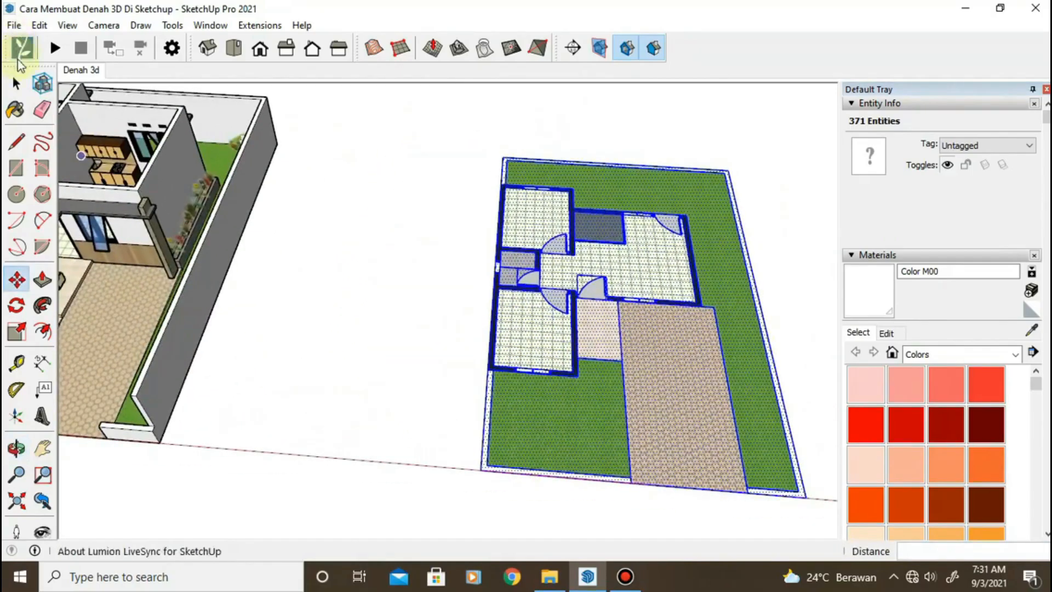
Examine the finished house's entrance terrace, steps and paved carport up close
scroll(171, 210, "down", 2)
mouse_move(171, 210)
middle_mouse_down("shift")
mouse_move(348, 321)
mouse_move(394, 376)
mouse_move(128, 188)
mouse_move(535, 374)
mouse_move(341, 153)
middle_mouse_up("shift")
scroll(347, 322, "up", 2)
scroll(536, 374, "up", 1)
scroll(370, 326, "up", 3)
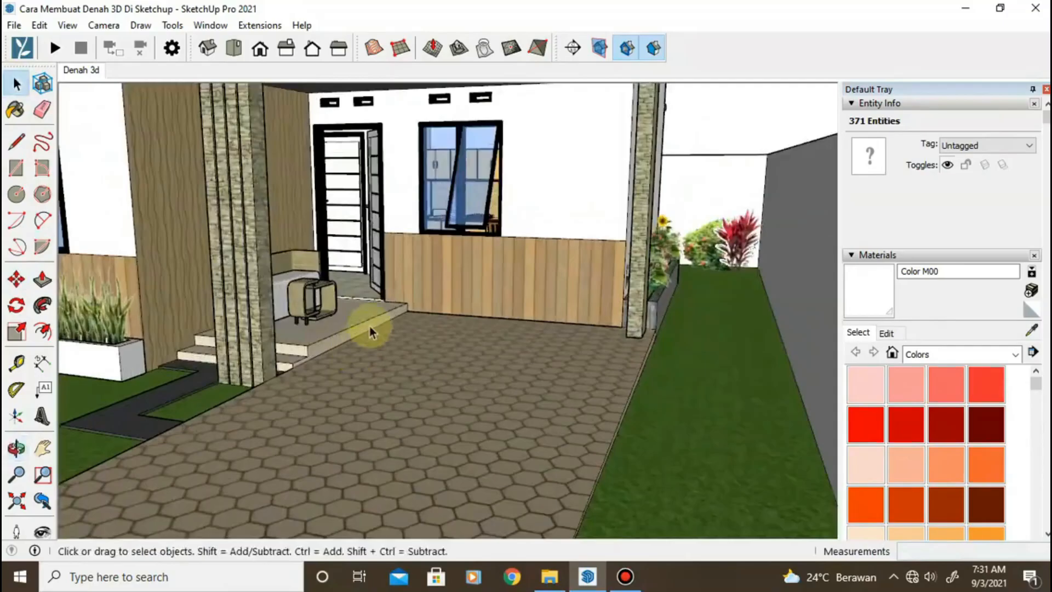
scroll(410, 307, "up", 3)
mouse_move(410, 304)
middle_mouse_down()
mouse_move(444, 364)
mouse_move(346, 307)
mouse_move(465, 399)
mouse_move(312, 296)
middle_mouse_up()
scroll(439, 366, "up", 3)
key("space")
scroll(394, 343, "down", 10)
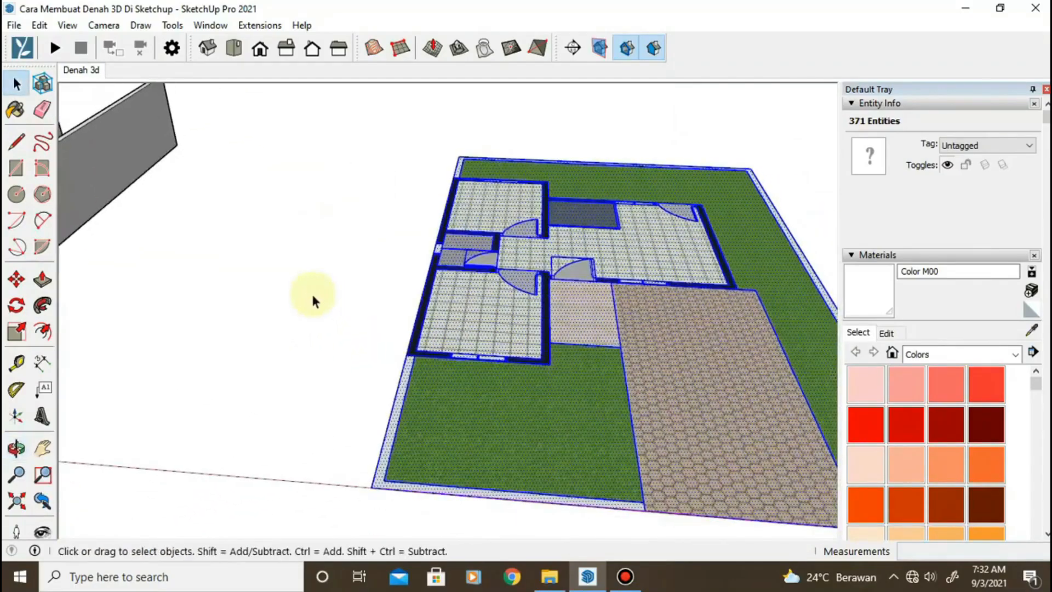
Paint the black walls of the floor plan with the white Color M00 material
left_click(284, 336)
middle_click_drag(283, 335, 441, 411, "shift")
middle_click_drag(251, 361, 535, 356, "shift")
middle_click_drag(234, 236, 193, 253)
middle_click_drag(459, 379, 468, 417)
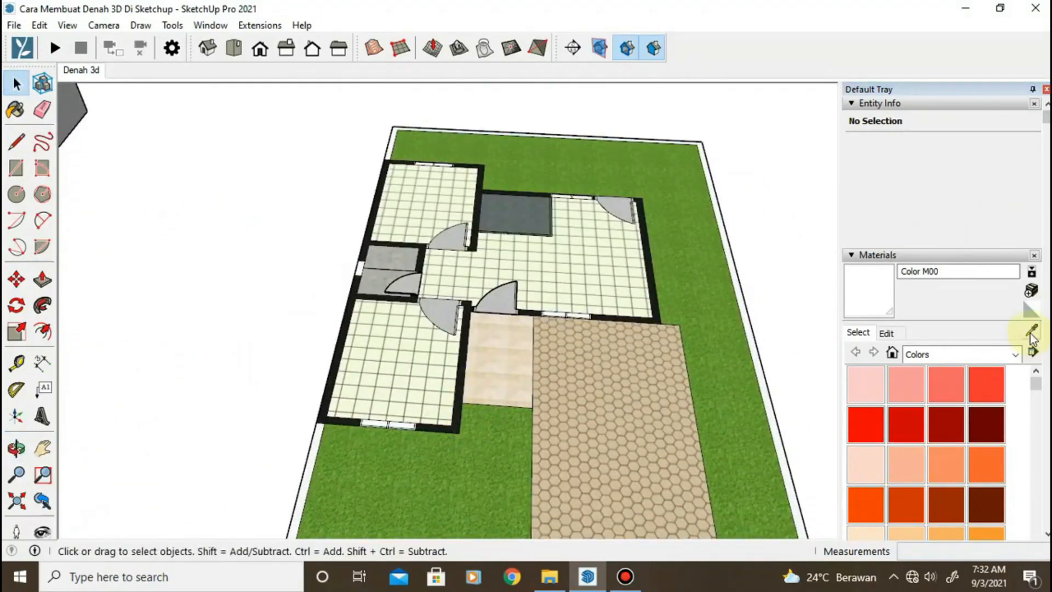
middle_click_drag(351, 280, 453, 265)
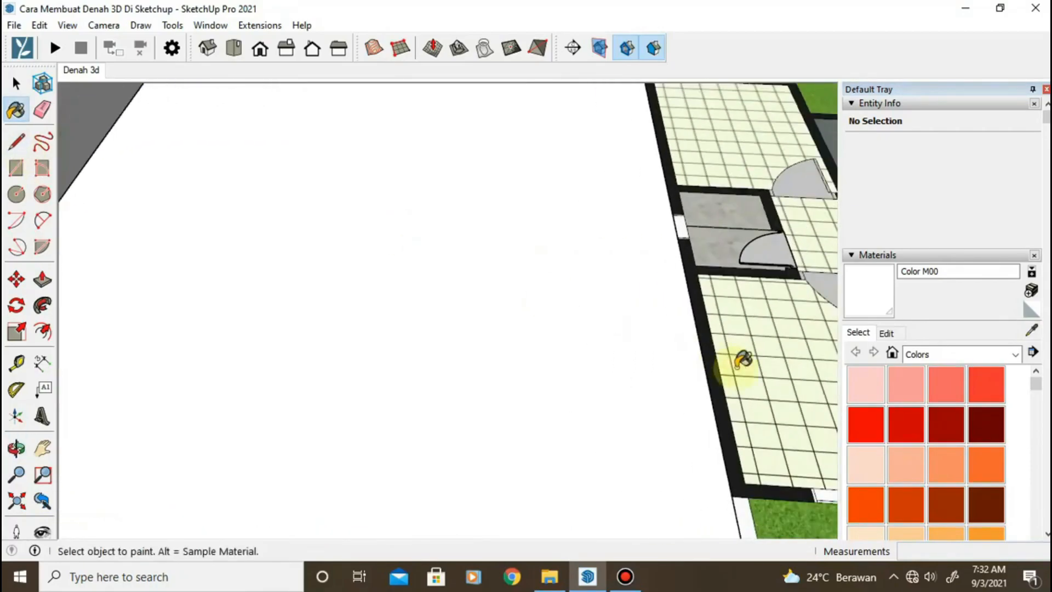
middle_click_drag(739, 359, 450, 313, "shift")
scroll(464, 247, "down", 3)
Erase the inner window lines from the floor plan's walls
key("e")
scroll(376, 258, "up", 6)
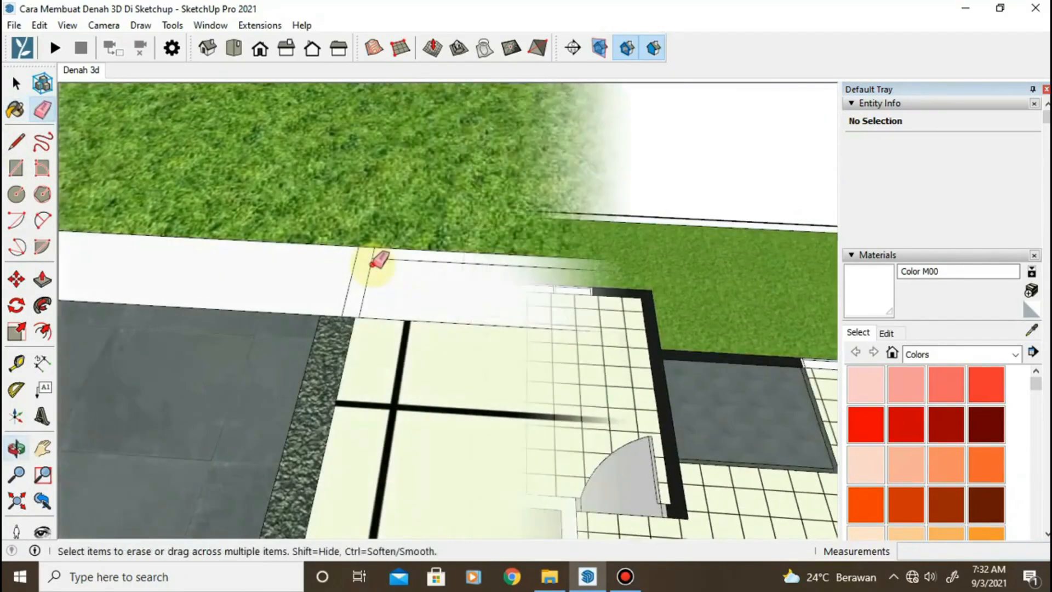
scroll(683, 283, "down", 5)
mouse_move(683, 283)
middle_mouse_down()
mouse_move(498, 164)
mouse_move(465, 305)
middle_mouse_up()
scroll(498, 164, "down", 3)
scroll(520, 350, "up", 6)
left_click_drag(522, 331, 529, 345)
Erase the rear door symbol and its swing arc near the dark kitchen counter
middle_click_drag(268, 403, 465, 251)
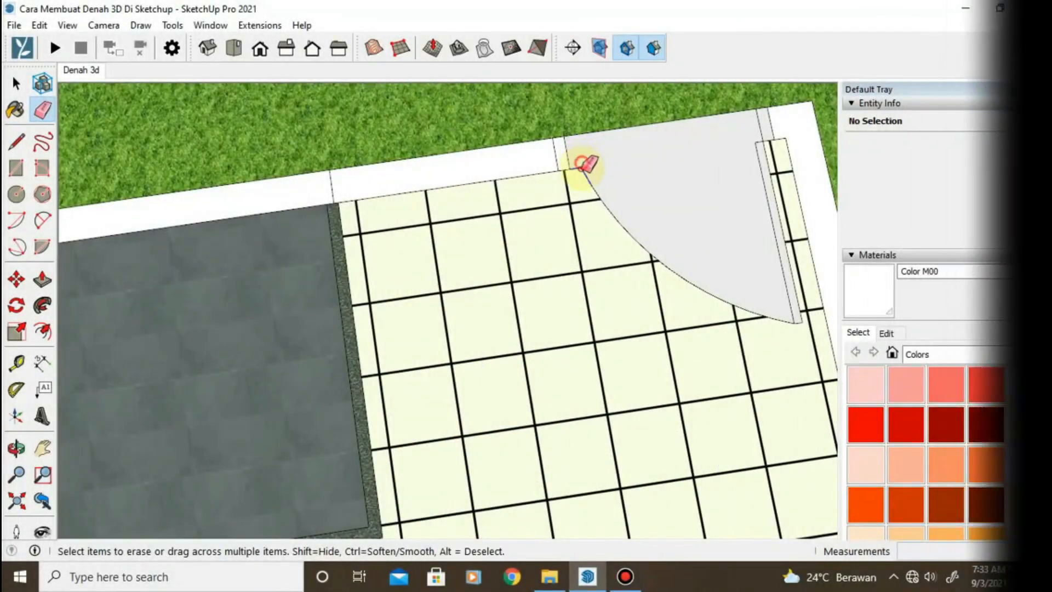
left_click(594, 181)
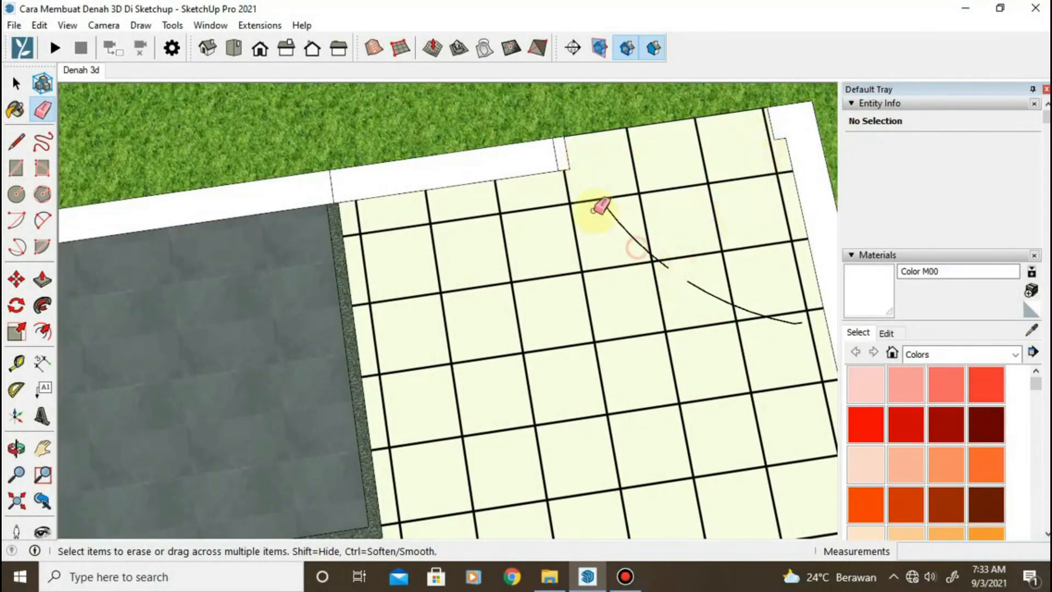
scroll(619, 316, "down", 5)
Explode the main entrance door group beside the terrace
middle_click_drag(564, 501, 584, 284, "shift")
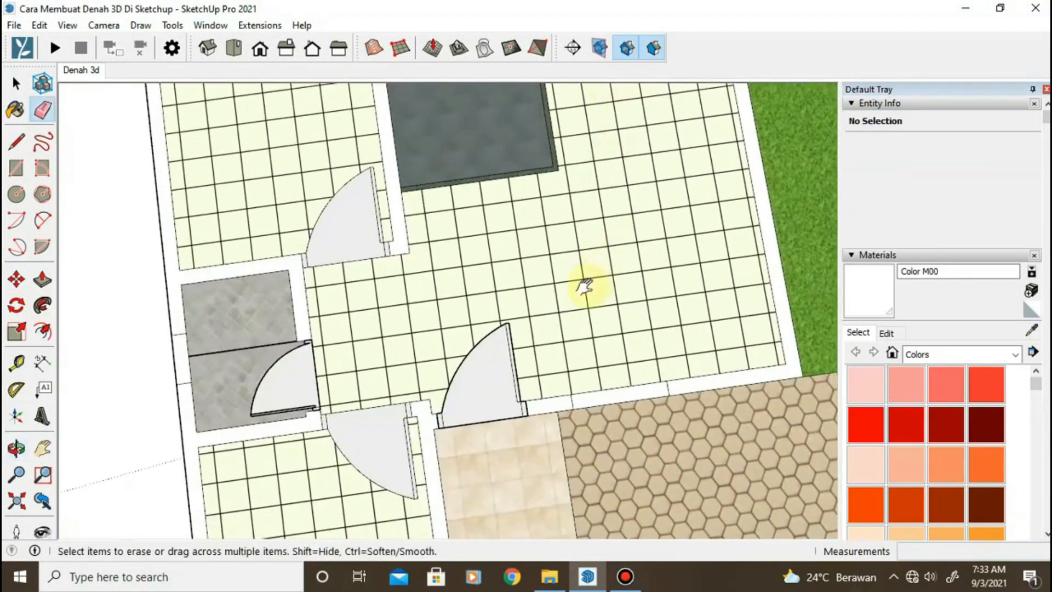
scroll(563, 270, "up", 5)
key("space")
left_click(564, 339)
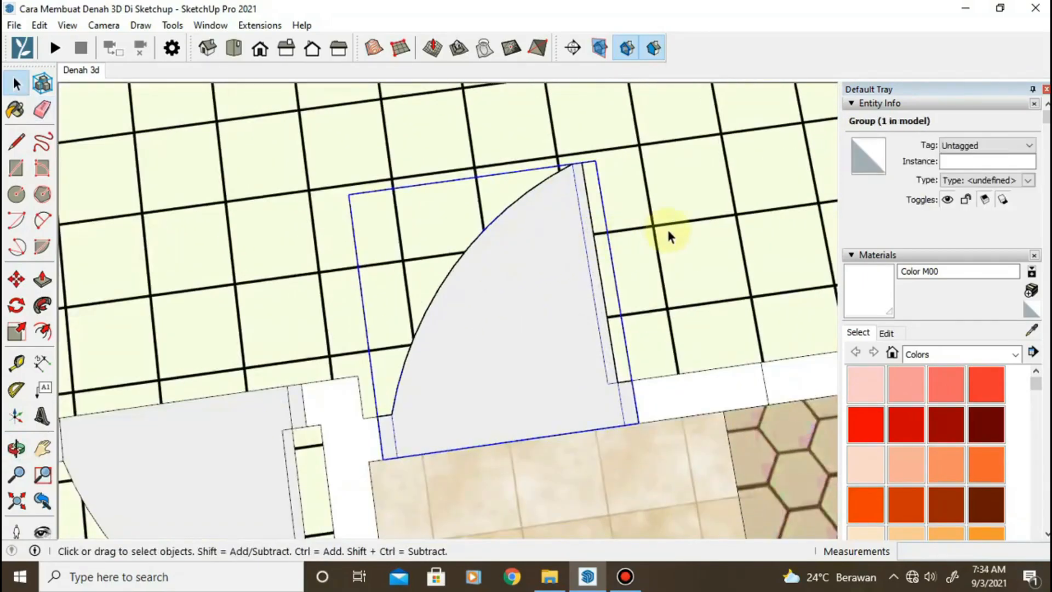
left_click(576, 254)
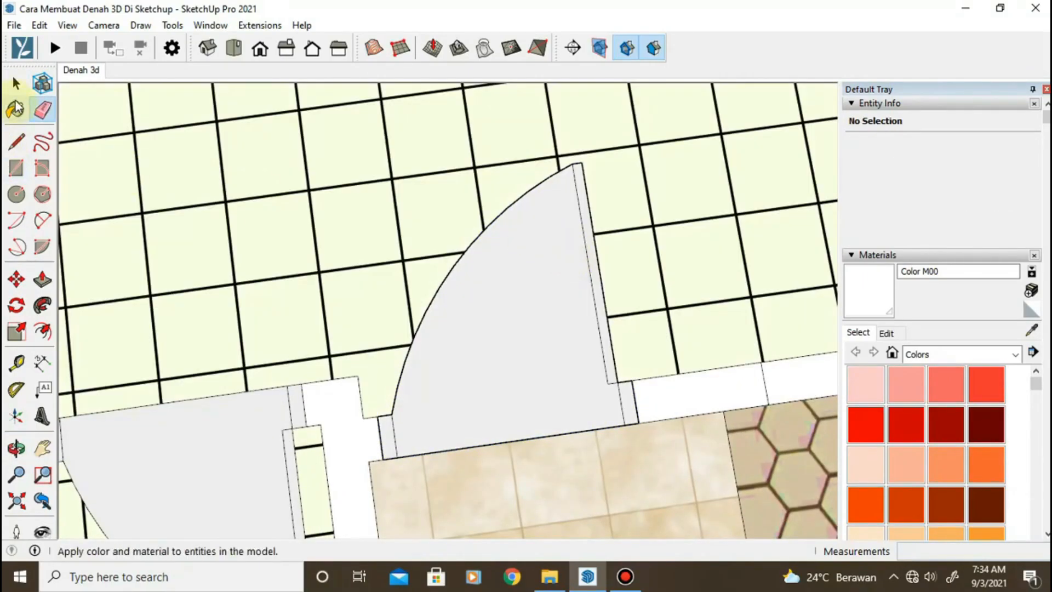
right_click(534, 256)
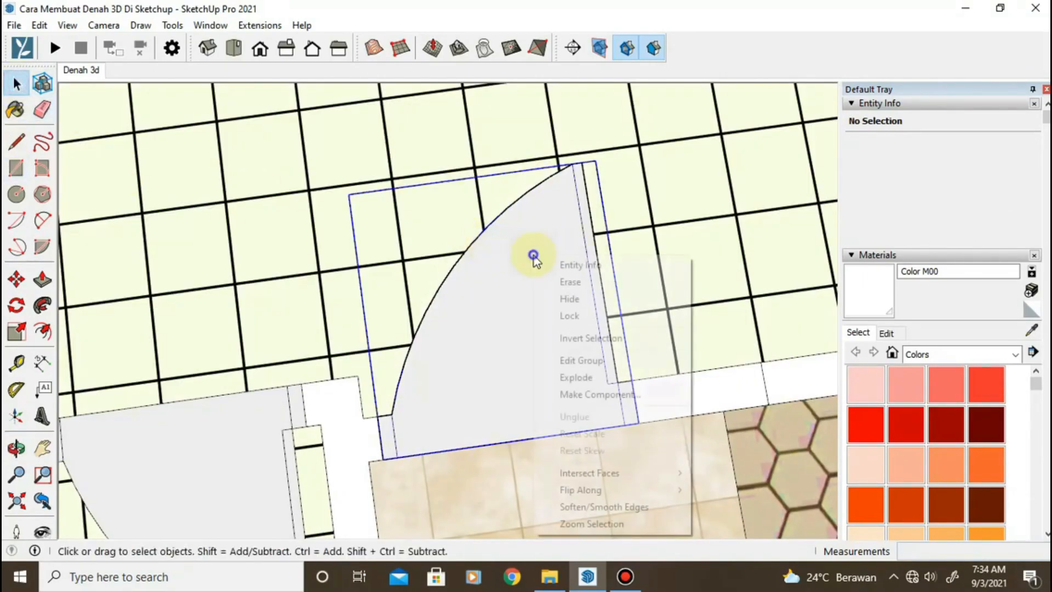
left_click(582, 377)
scroll(499, 307, "down", 3)
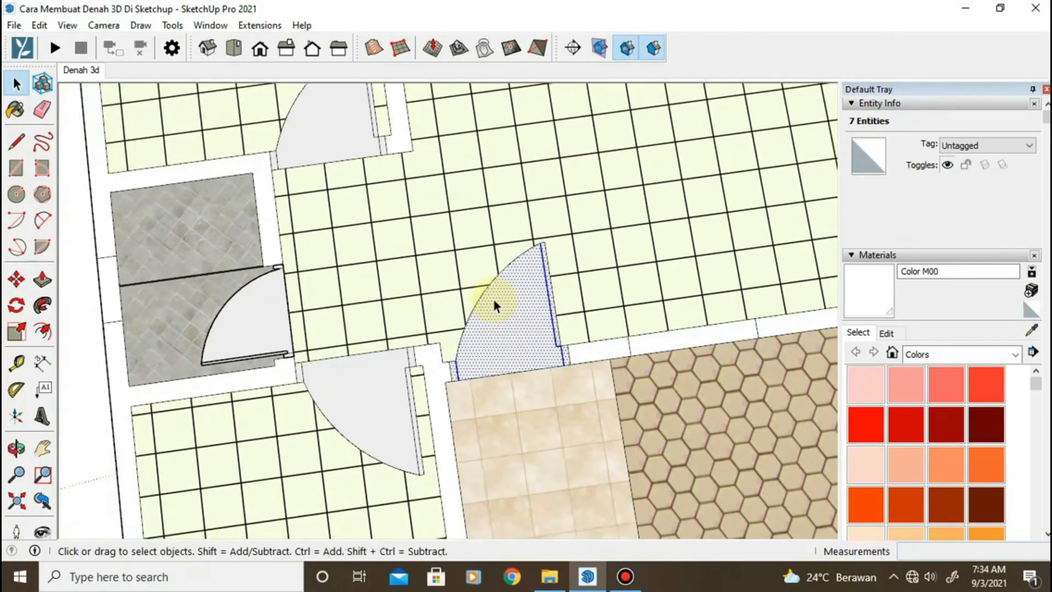
Erase the exploded entrance door's leaf and swing arc
key("e")
left_click(541, 246)
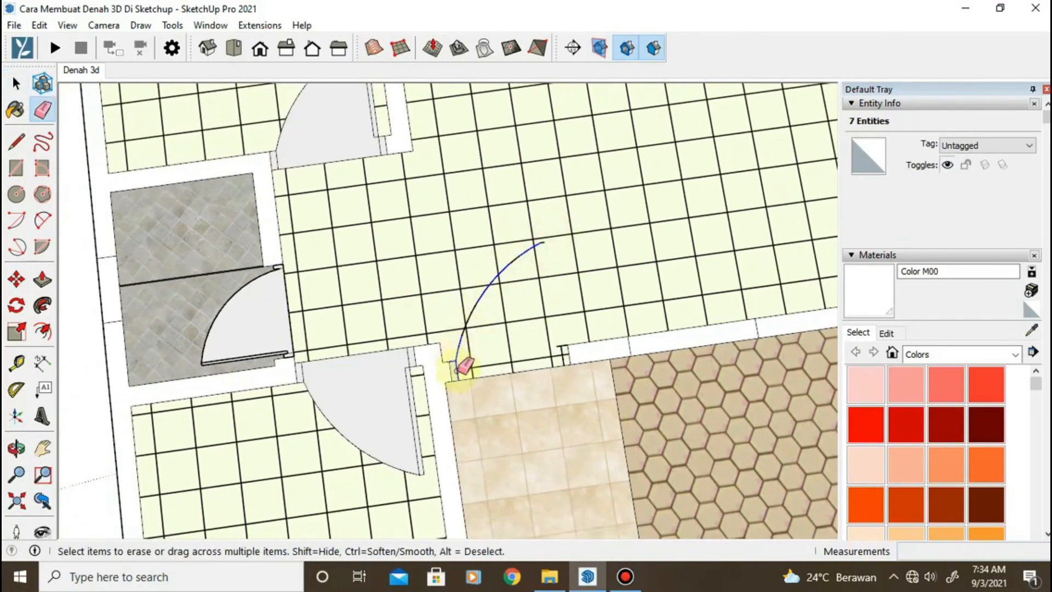
scroll(474, 325, "down", 5)
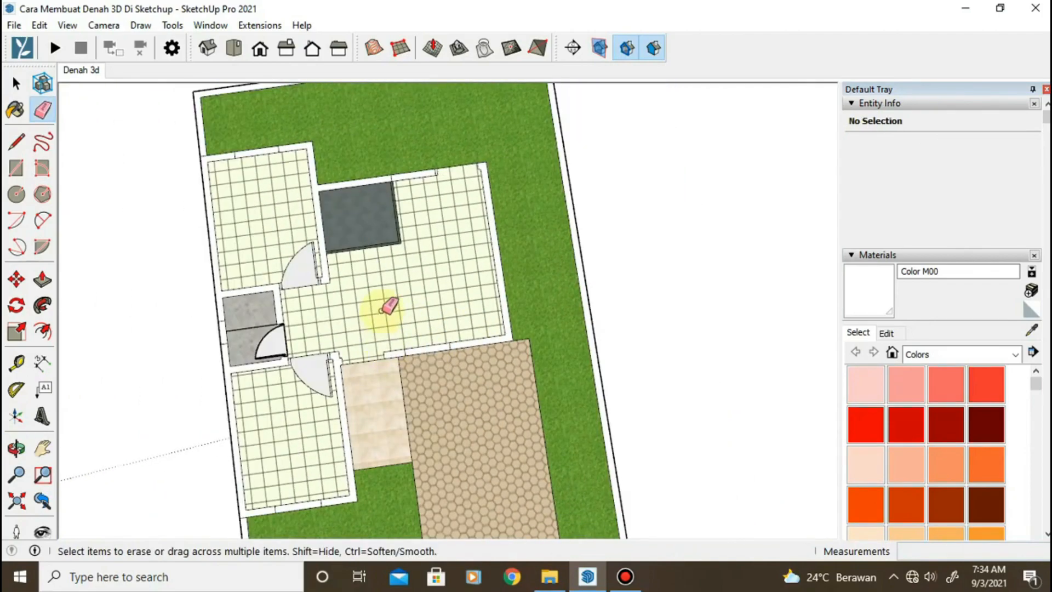
Erase the front bedroom's door symbol and its swing arc
mouse_move(385, 308)
middle_mouse_down()
mouse_move(437, 411)
mouse_move(108, 141)
mouse_move(406, 322)
mouse_move(538, 320)
mouse_move(485, 253)
mouse_move(470, 364)
mouse_move(439, 379)
middle_mouse_up()
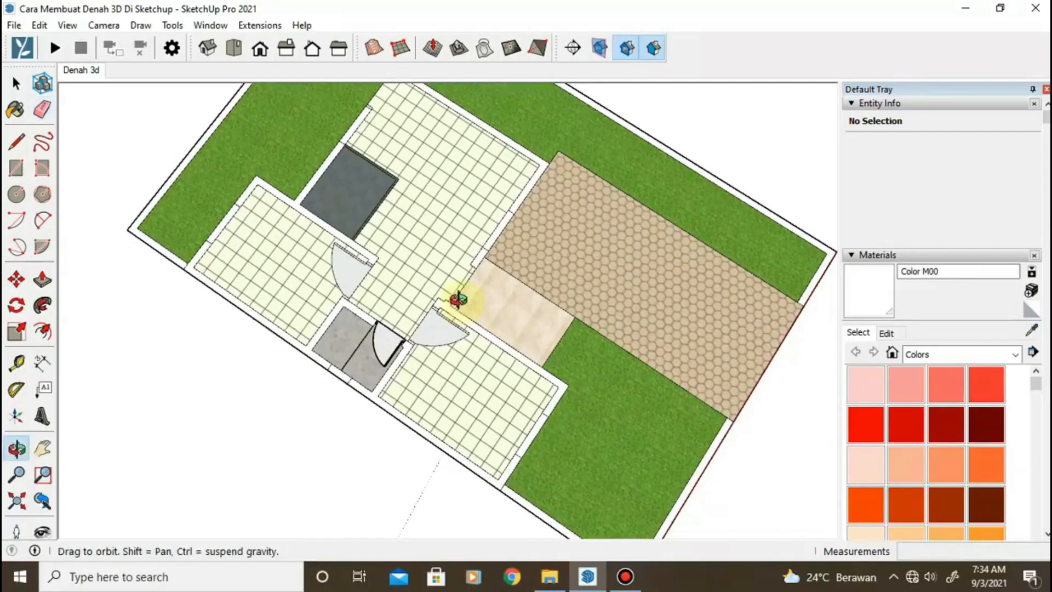
mouse_move(461, 298)
middle_mouse_down()
mouse_move(511, 296)
mouse_move(512, 353)
mouse_move(475, 415)
mouse_move(446, 228)
mouse_move(550, 319)
middle_mouse_up()
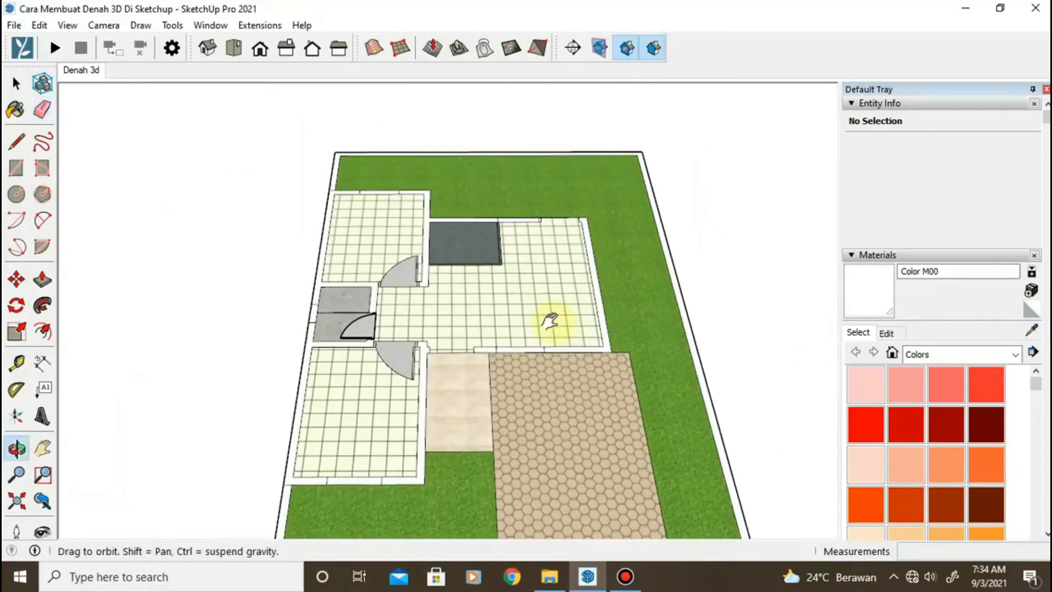
scroll(539, 334, "up", 3)
middle_click_drag(416, 335, 695, 270)
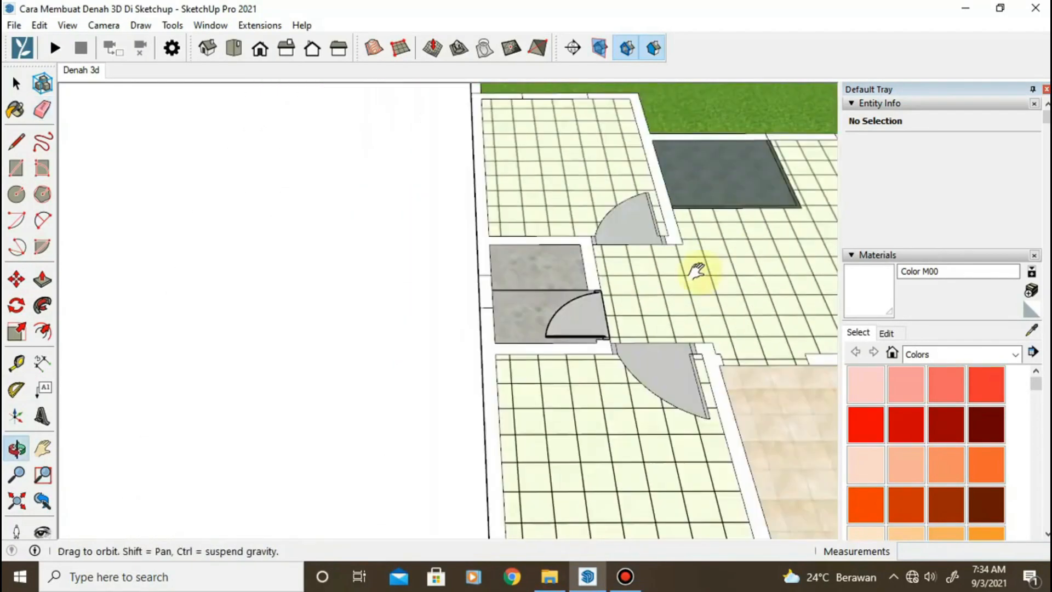
scroll(665, 287, "up", 3)
scroll(481, 293, "up", 3)
middle_click_drag(481, 293, 338, 340)
middle_click_drag(503, 239, 531, 124, "shift")
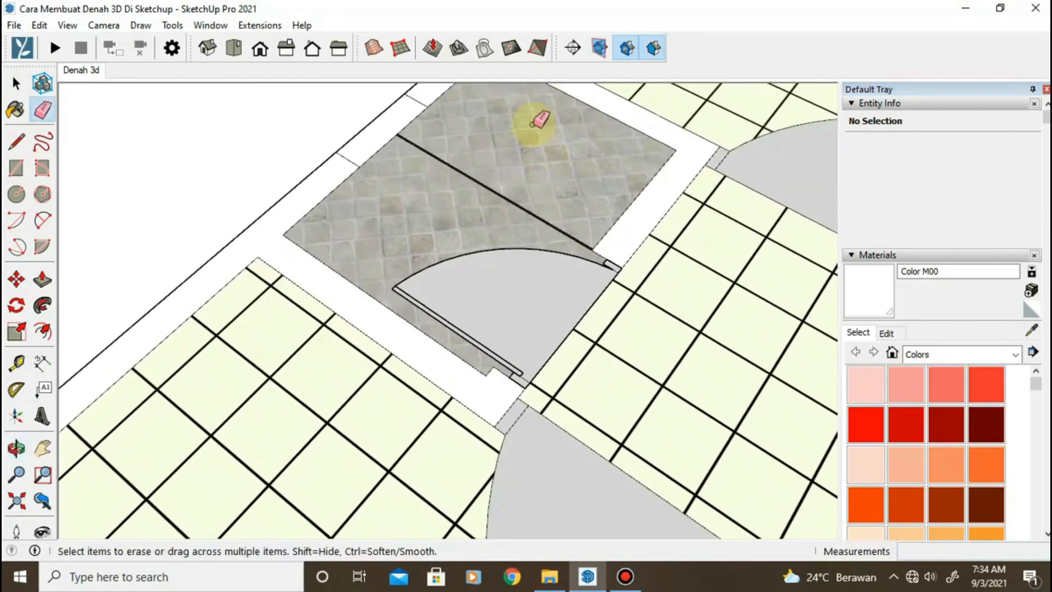
scroll(575, 254, "down", 2)
middle_click_drag(647, 414, 493, 178, "shift")
middle_click_drag(482, 213, 550, 313, "shift")
scroll(484, 354, "up", 3)
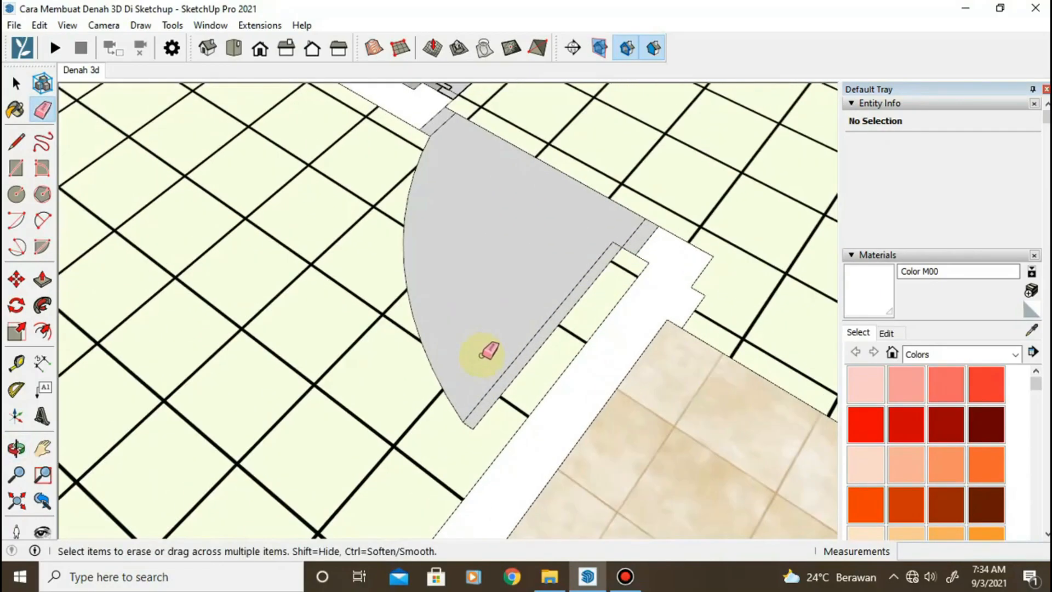
left_click_drag(477, 400, 504, 402)
mouse_move(427, 339)
middle_mouse_down()
mouse_move(453, 307)
mouse_move(466, 350)
middle_mouse_up()
left_click(477, 482)
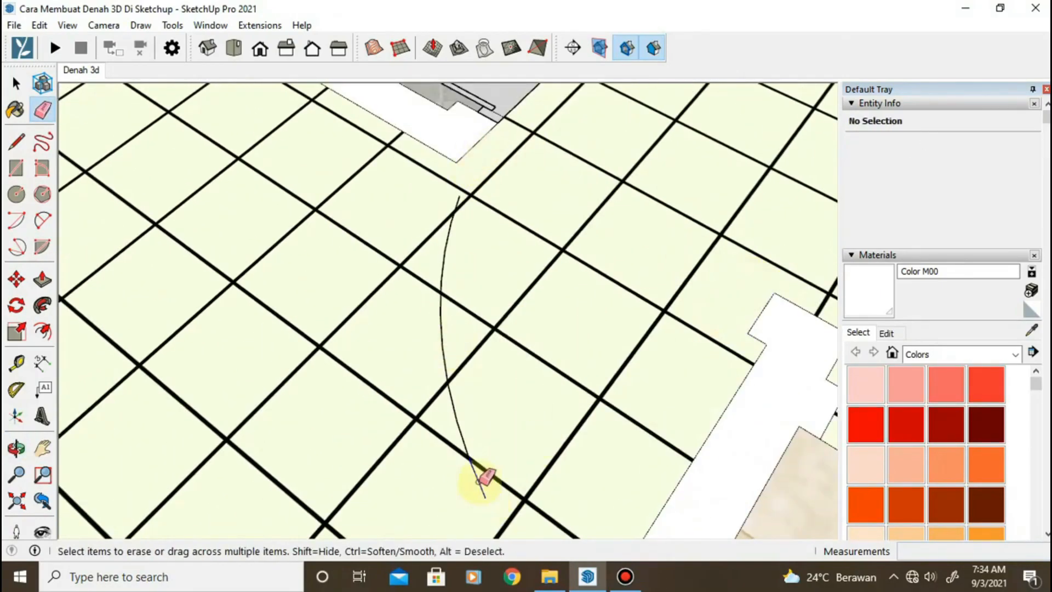
Erase the rear bedroom's door symbol next to the bathroom
scroll(482, 477, "down", 4)
middle_click_drag(573, 348, 471, 417, "shift")
scroll(510, 307, "up", 1)
left_click_drag(509, 298, 527, 281)
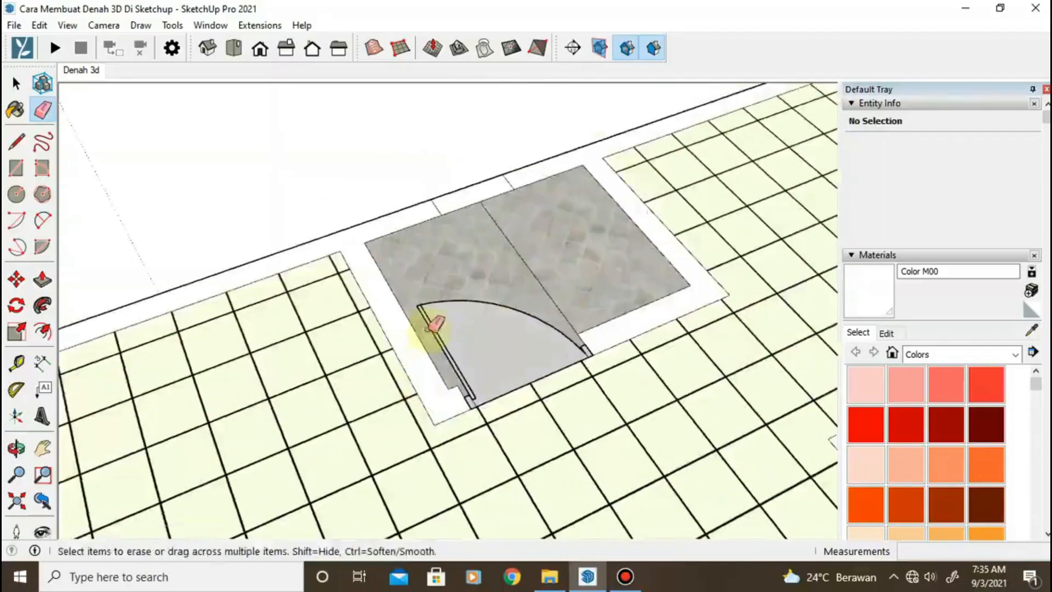
Delete the bathroom door group
key("space")
left_click(432, 332)
key("Delete")
key("e")
scroll(620, 393, "down", 5)
Raise the entrance terrace by 0.20 m with Push/Pull and form a lower step at its lawn-side end
key("p")
mouse_move(416, 340)
middle_mouse_down()
mouse_move(525, 323)
mouse_move(631, 289)
middle_mouse_up()
middle_click_drag(559, 302, 452, 337)
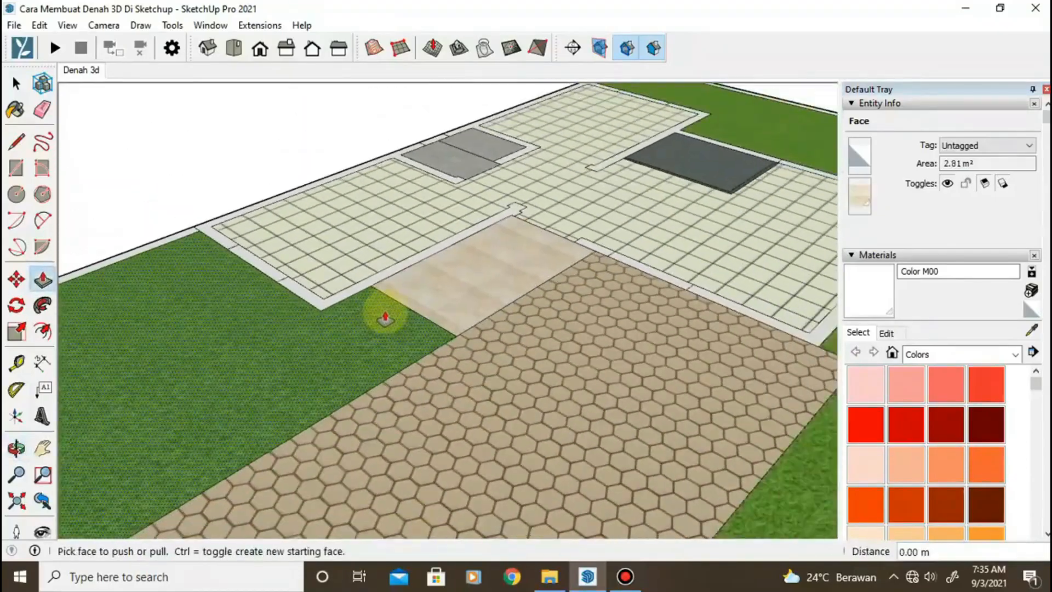
middle_click_drag(385, 318, 449, 263)
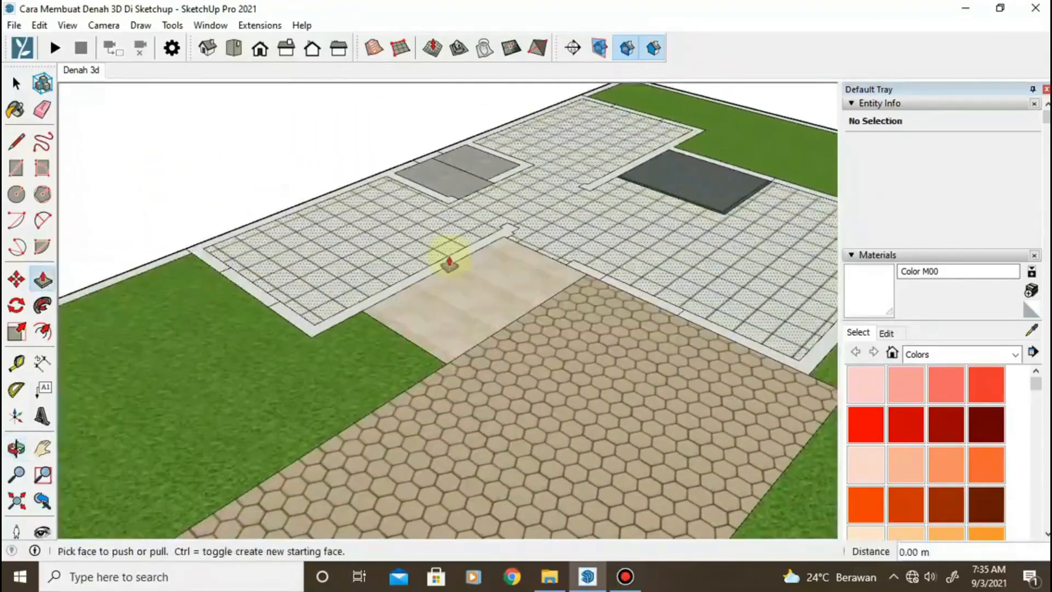
scroll(466, 288, "up", 1)
middle_click_drag(404, 222, 394, 302)
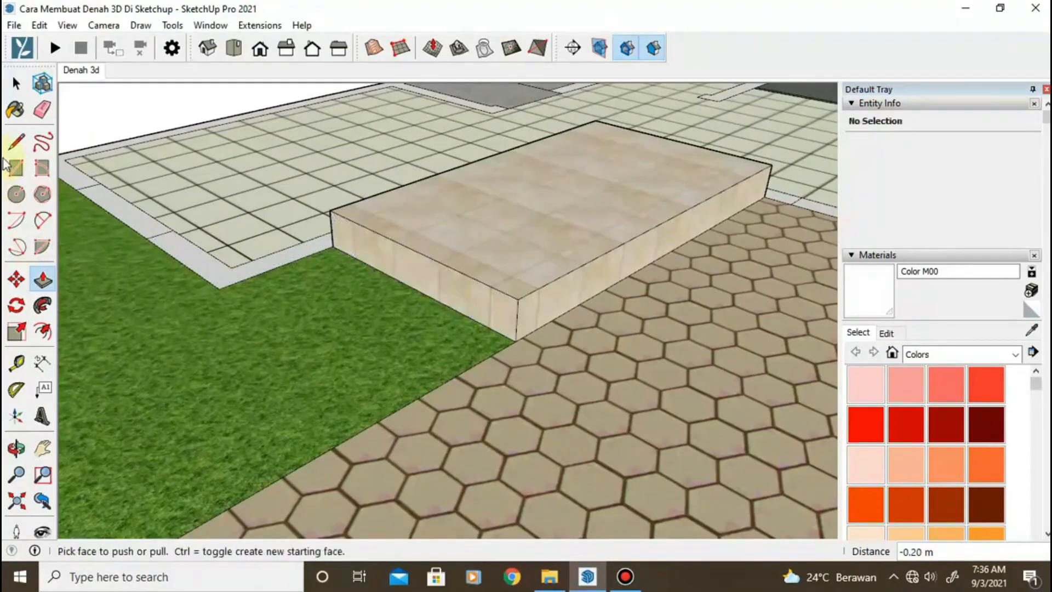
key("Return")
scroll(409, 329, "down", 5)
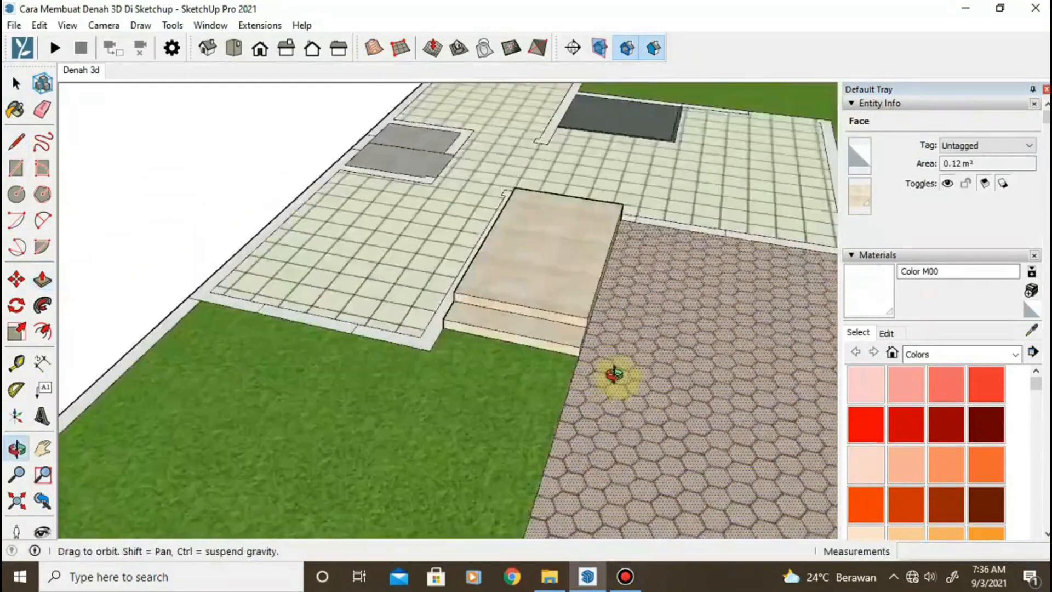
Draw a line from the terrace corner where the house wall meets the paving
middle_click_drag(615, 373, 465, 339)
scroll(568, 295, "up", 8)
scroll(568, 296, "down", 6)
middle_click_drag(568, 296, 500, 336)
scroll(506, 211, "up", 8)
key("l")
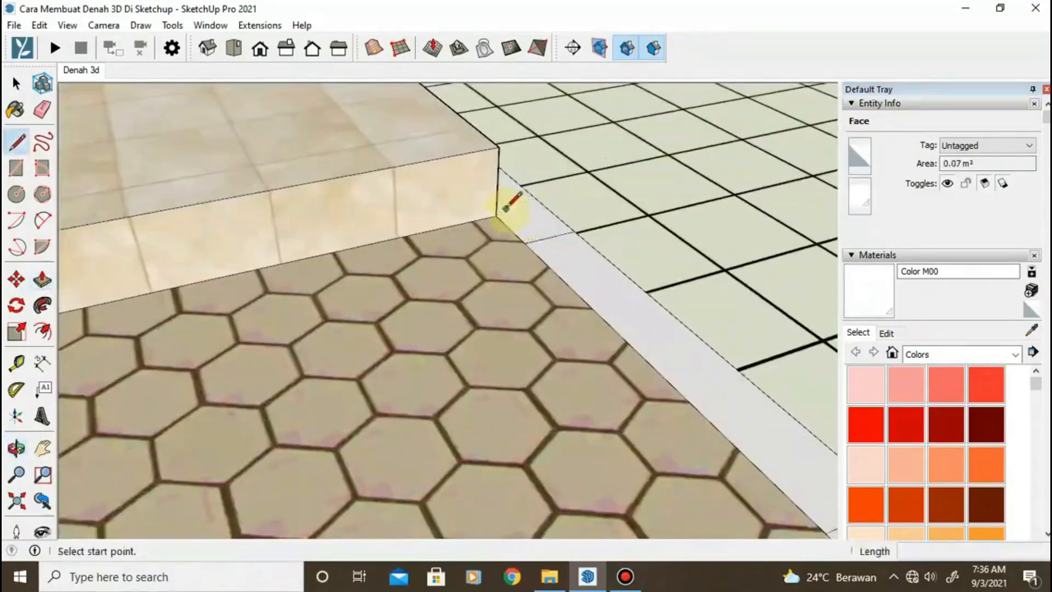
left_click(498, 183)
scroll(497, 183, "down", 8)
left_click(167, 185)
Sample the paving's Tile Hexagon White material and paint the narrow strip between lawn and paving with it
scroll(493, 219, "down", 4)
key("b")
left_click(589, 189, "alt")
scroll(587, 162, "up", 4)
left_click(603, 165)
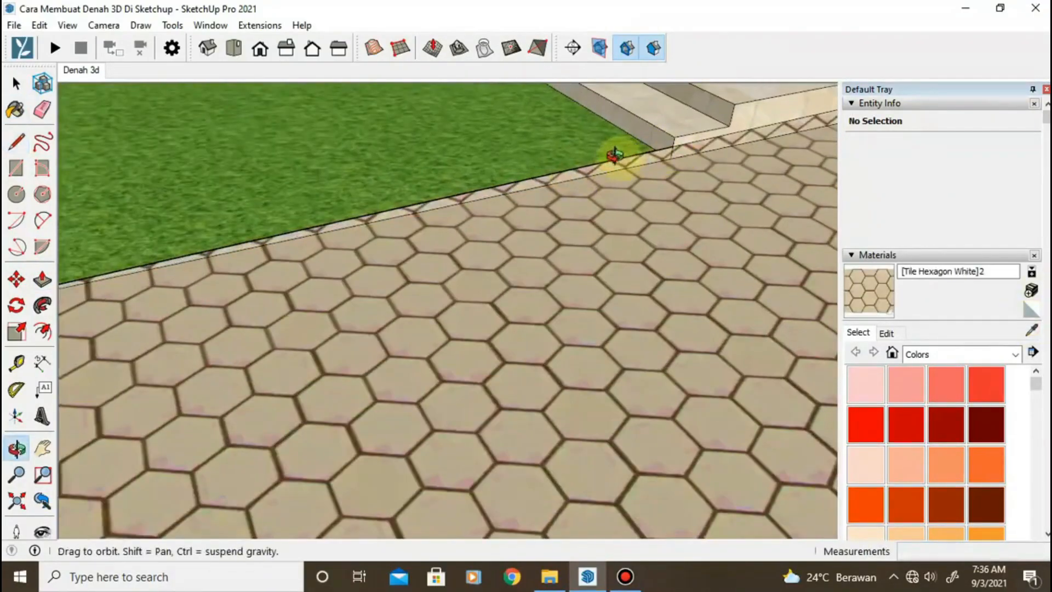
Push/Pull the narrow strip beside the lawn and repeat the same distance on another face
key("p")
left_click(613, 163)
scroll(692, 317, "down", 6)
left_click(690, 340)
double_click(455, 151)
Erase the leftover edges around the paving's border
key("e")
left_click(479, 211)
scroll(617, 329, "up", 3)
left_click(613, 331)
mouse_move(614, 332)
middle_mouse_down()
mouse_move(775, 248)
mouse_move(816, 246)
middle_mouse_up()
scroll(634, 269, "down", 4)
left_click(767, 298)
Paint the remaining face beside the paving with Tile Hexagon White and check the terrace steps and paving edges
key("b")
left_click(726, 286)
middle_click_drag(726, 286, 392, 237)
scroll(390, 239, "up", 4)
middle_click_drag(408, 307, 268, 205)
mouse_move(314, 262)
middle_mouse_down()
mouse_move(439, 280)
mouse_move(519, 334)
middle_mouse_up()
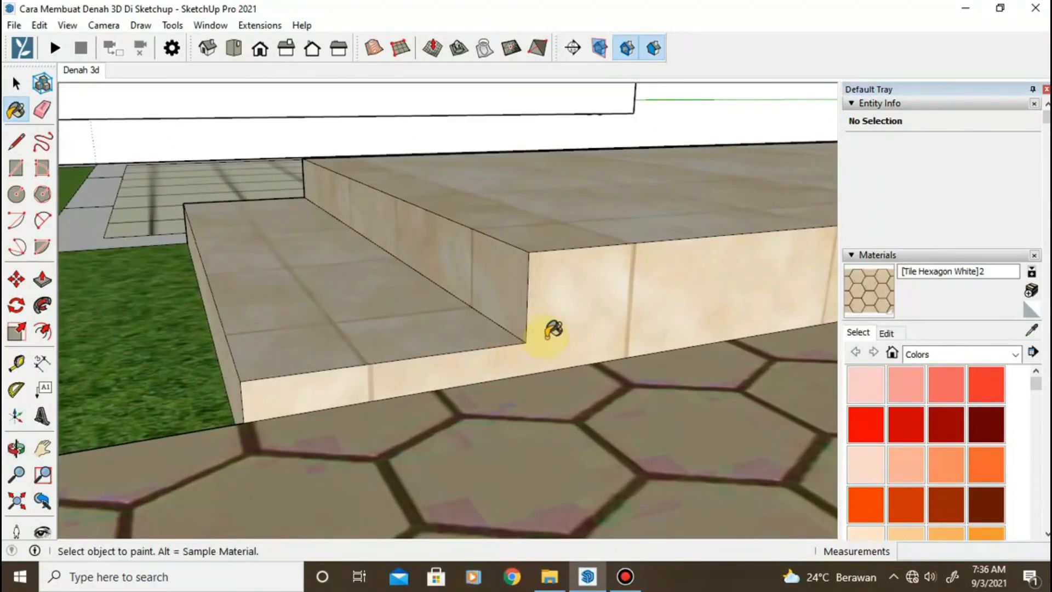
mouse_move(432, 298)
middle_mouse_down()
mouse_move(472, 270)
mouse_move(408, 289)
middle_mouse_up()
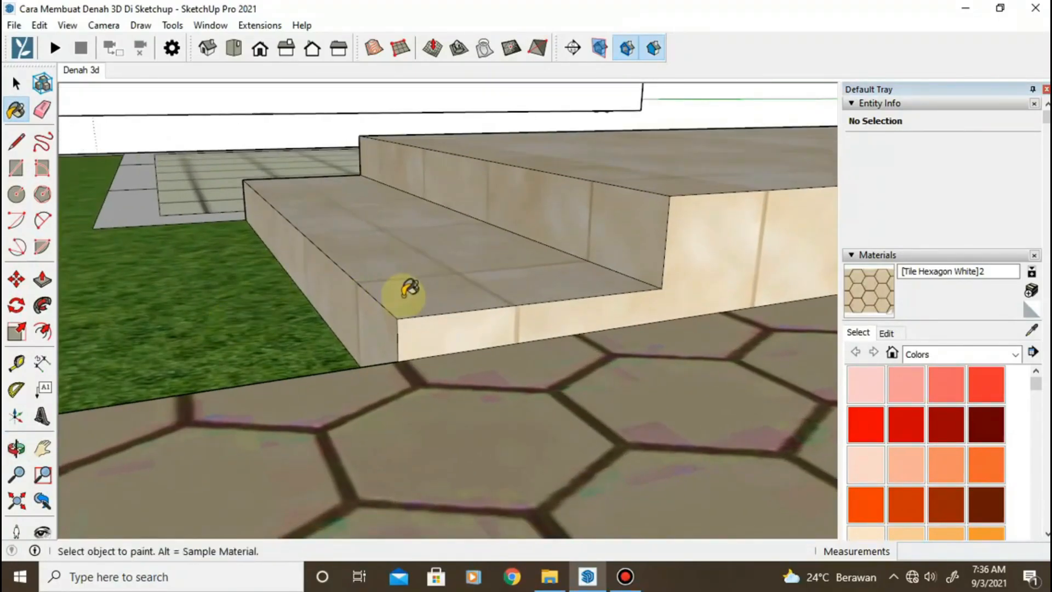
mouse_move(719, 276)
middle_mouse_down()
mouse_move(345, 305)
mouse_move(667, 319)
mouse_move(664, 272)
mouse_move(582, 334)
mouse_move(630, 301)
mouse_move(625, 221)
mouse_move(636, 225)
mouse_move(637, 203)
middle_mouse_up()
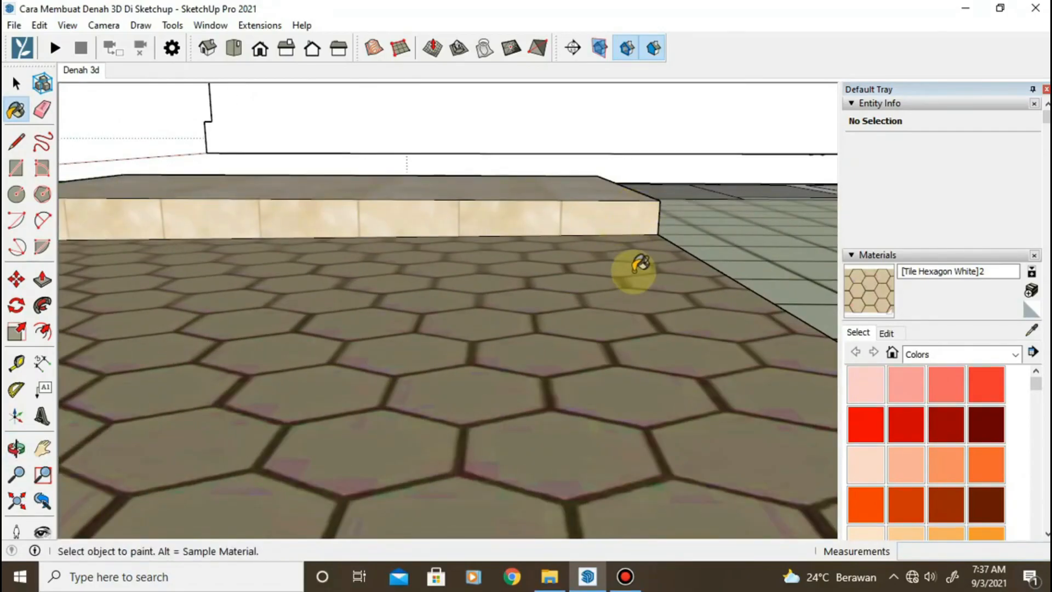
Push/Pull the interior cream-tiled floor upward beside the terrace steps, repeat the pull once more and undo the repeat
scroll(630, 234, "down", 3)
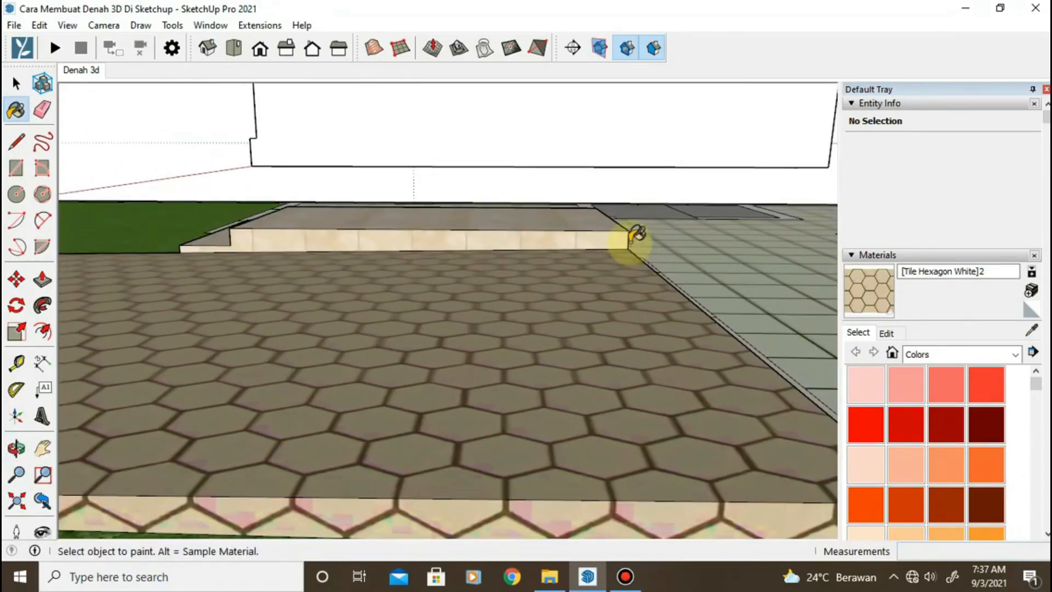
mouse_move(635, 238)
middle_mouse_down()
mouse_move(171, 329)
mouse_move(298, 305)
mouse_move(292, 277)
mouse_move(348, 277)
mouse_move(618, 432)
mouse_move(461, 403)
mouse_move(555, 376)
mouse_move(509, 399)
mouse_move(460, 404)
mouse_move(199, 277)
mouse_move(270, 294)
mouse_move(317, 276)
mouse_move(444, 300)
mouse_move(444, 328)
mouse_move(630, 277)
mouse_move(659, 458)
mouse_move(607, 402)
mouse_move(442, 307)
middle_mouse_up()
key("p")
scroll(525, 359, "up", 3)
scroll(426, 347, "up", 3)
scroll(441, 308, "up", 3)
left_click(506, 337)
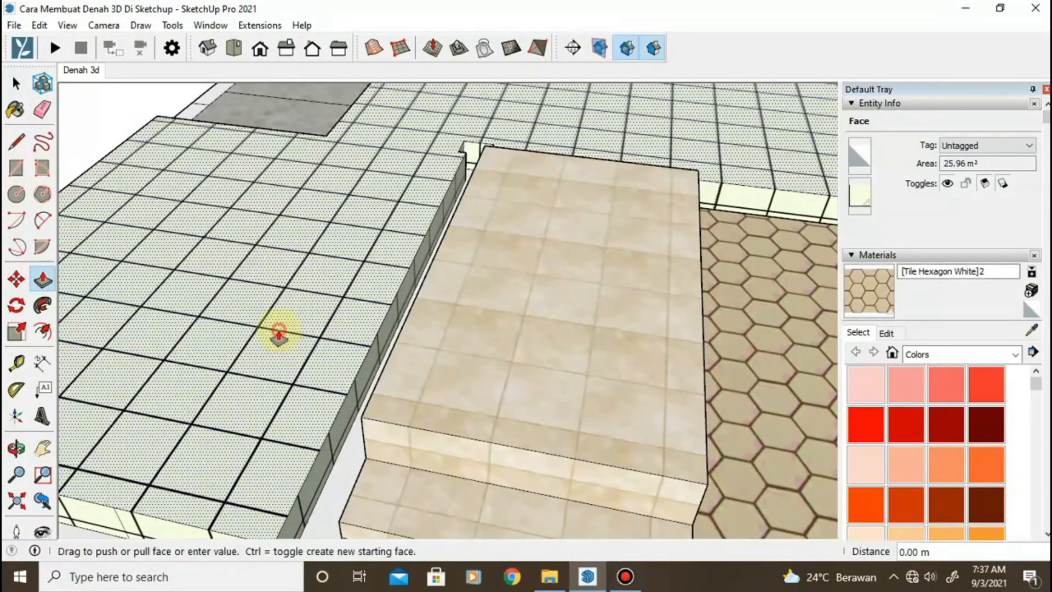
double_click(279, 330)
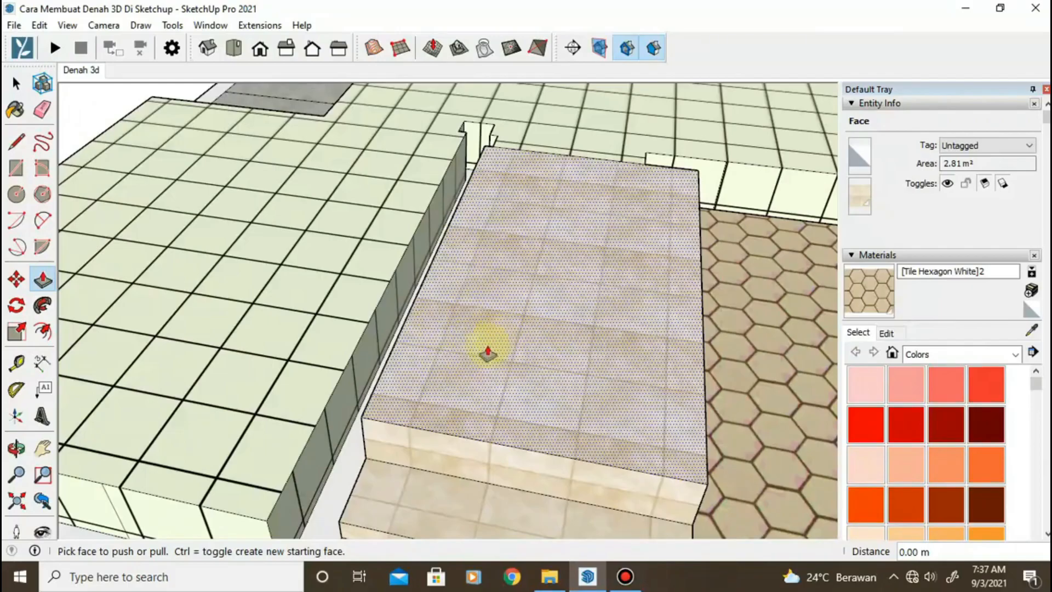
key("ctrl+z")
Push/Pull the interior cream-tiled floor by a further 0.03 m
scroll(466, 351, "up", 2)
middle_click_drag(462, 350, 537, 242)
scroll(537, 241, "up", 3)
scroll(540, 243, "down", 5)
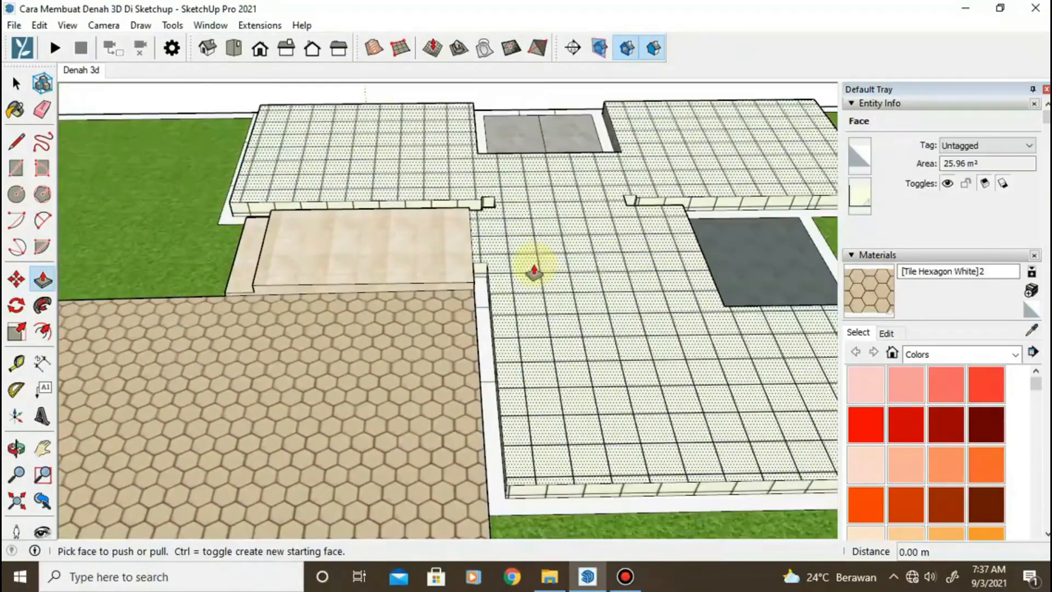
middle_click_drag(536, 265, 347, 280)
scroll(446, 235, "up", 3)
left_click(429, 254)
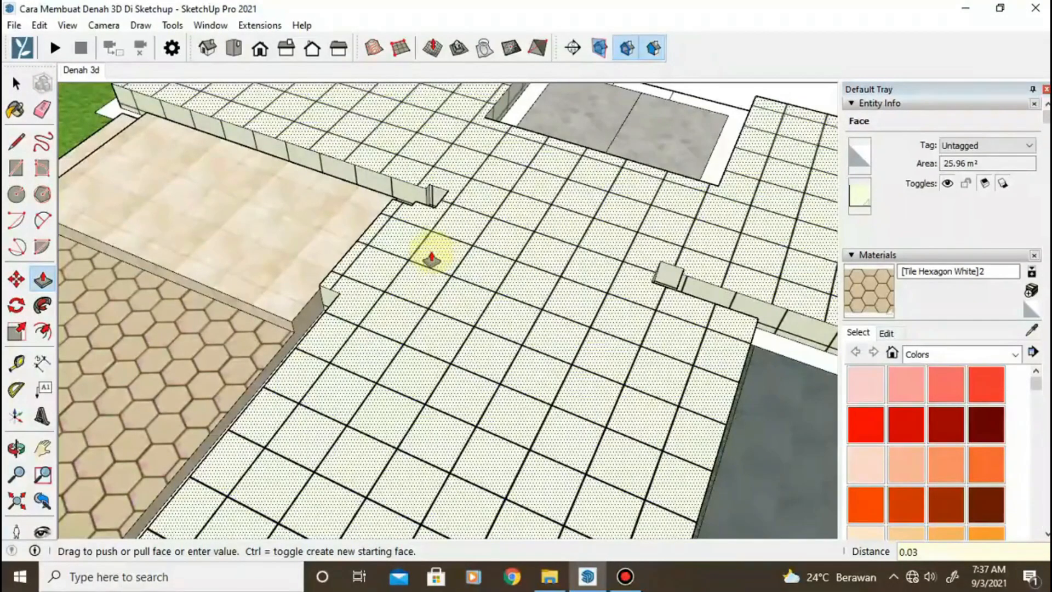
key("Return")
Push/Pull the recessed dark-tiled floor area upward within the interior floor
scroll(431, 258, "down", 3)
middle_click_drag(429, 251, 756, 181)
middle_click_drag(405, 238, 153, 375)
scroll(327, 352, "up", 3)
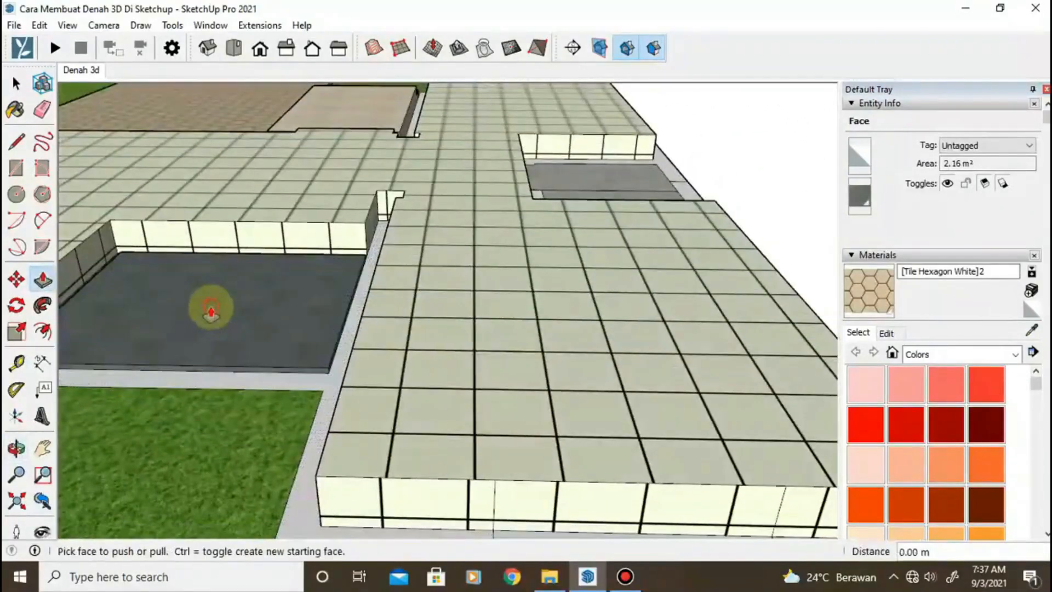
left_click(378, 268)
middle_click_drag(378, 268, 394, 439)
Push/Pull the grey stone-tiled bathroom floor sections upward into separate raised levels
scroll(559, 387, "up", 5)
left_click(556, 386)
left_click(521, 386)
scroll(521, 386, "down", 6)
scroll(390, 287, "up", 4)
left_click(587, 296)
middle_click_drag(449, 368, 630, 268)
left_click(582, 307)
scroll(329, 340, "up", 2)
Draw a dividing line on the grey stone-tiled bathroom floor and Push/Pull a bathroom face by 0.06 m
key("l")
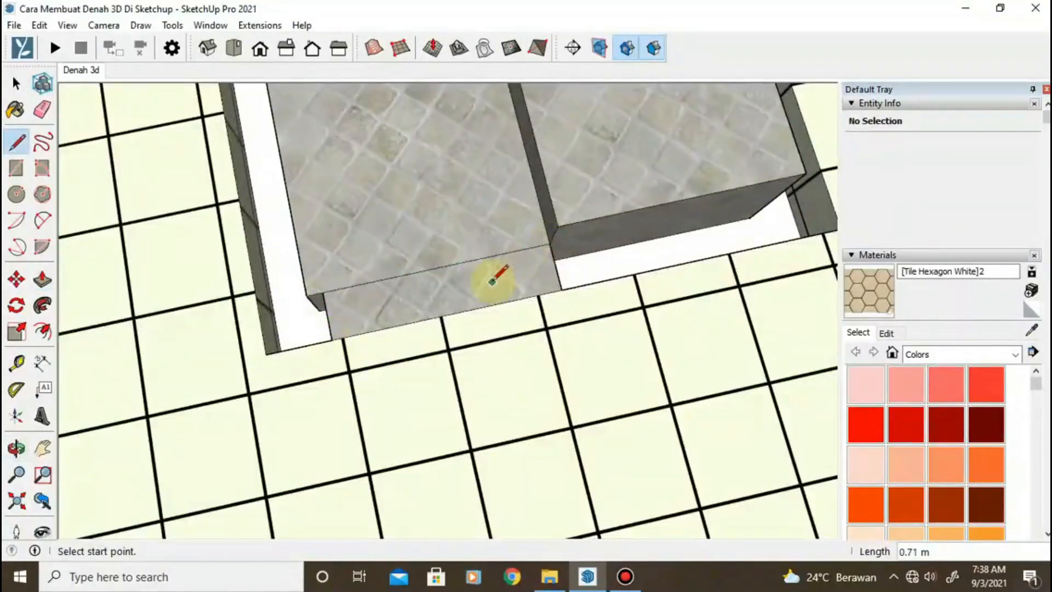
type("12")
key("Return")
middle_click_drag(484, 265, 614, 263)
left_click(258, 275)
type("0.06")
key("Return")
Push/Pull the white wall strip around the tiled floor's corner beside the terrace steps upward
scroll(258, 252, "down", 6)
middle_click_drag(454, 411, 263, 347)
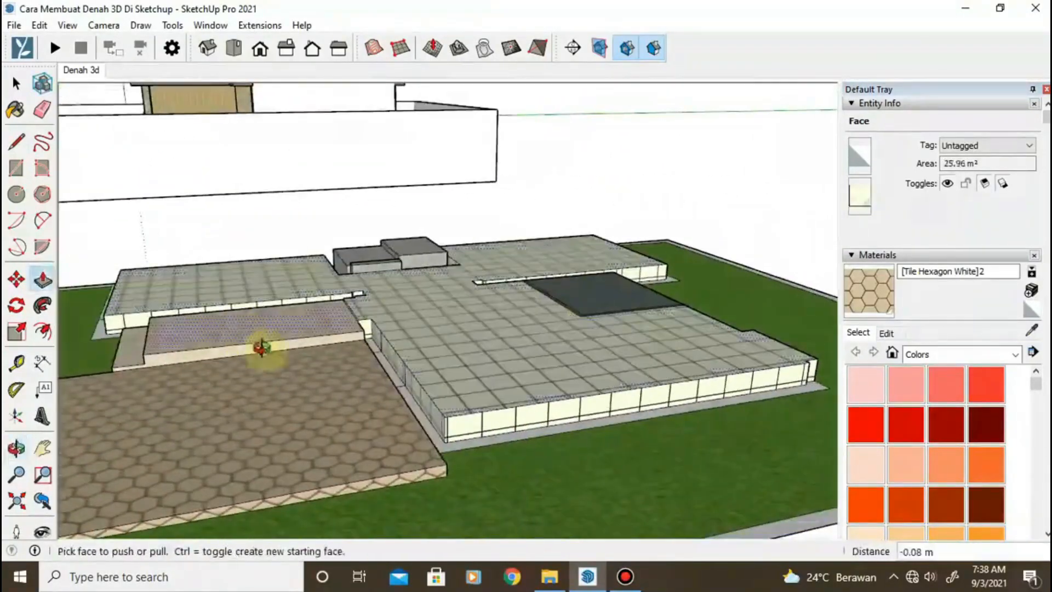
scroll(305, 433, "up", 4)
middle_click_drag(305, 433, 404, 408)
scroll(338, 430, "up", 6)
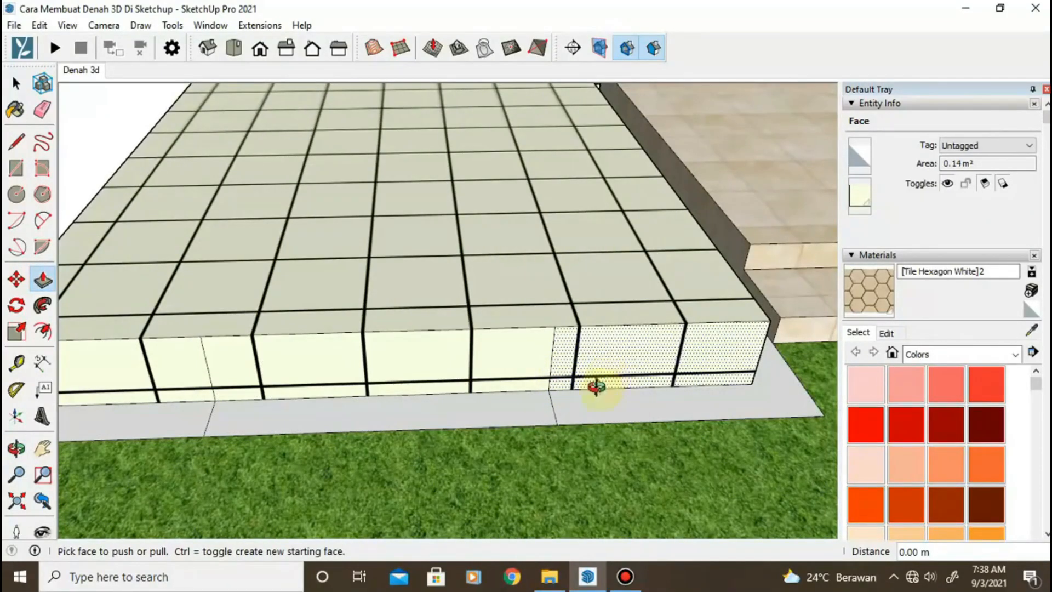
middle_click_drag(595, 387, 478, 423)
middle_click_drag(518, 385, 399, 305)
scroll(568, 333, "up", 8)
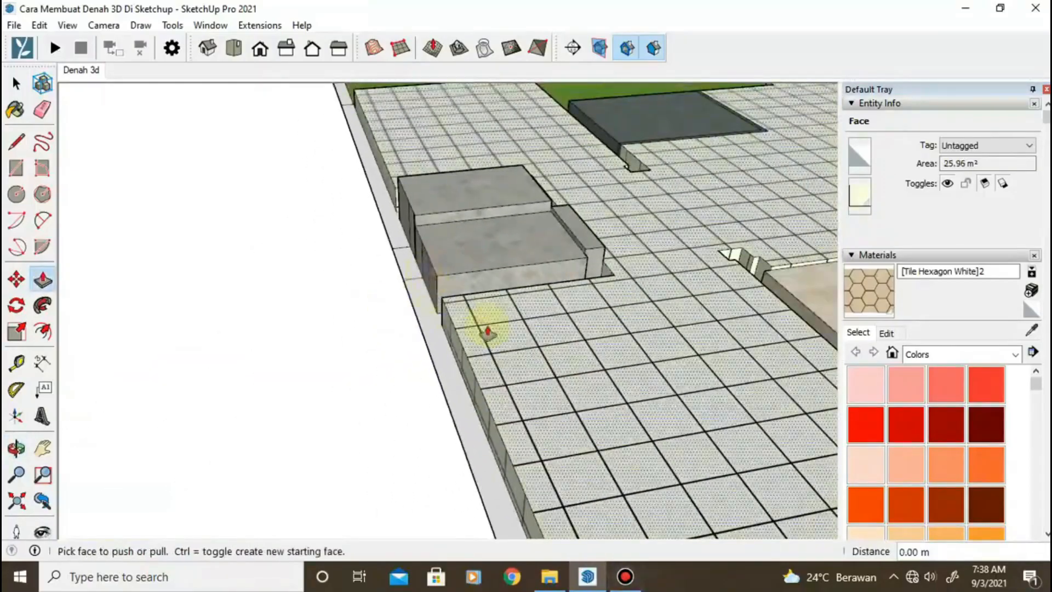
middle_click_drag(488, 332, 460, 364)
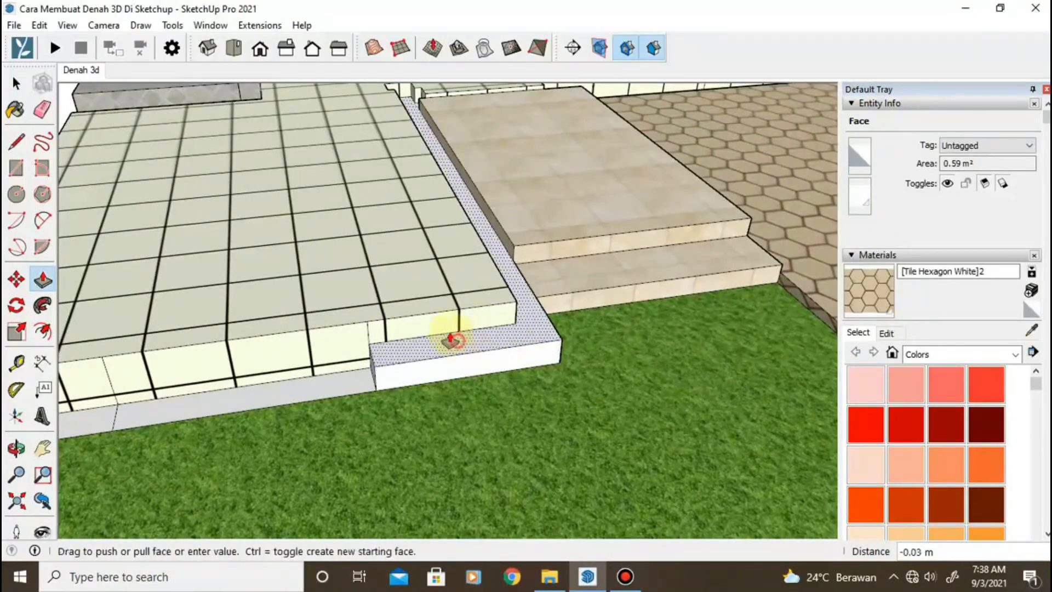
middle_click_drag(441, 321, 533, 434)
scroll(645, 447, "up", 3)
Push/Pull the remaining wall strips and the small post next to the lawn up to the height of the neighbouring walls
middle_click_drag(644, 448, 351, 413)
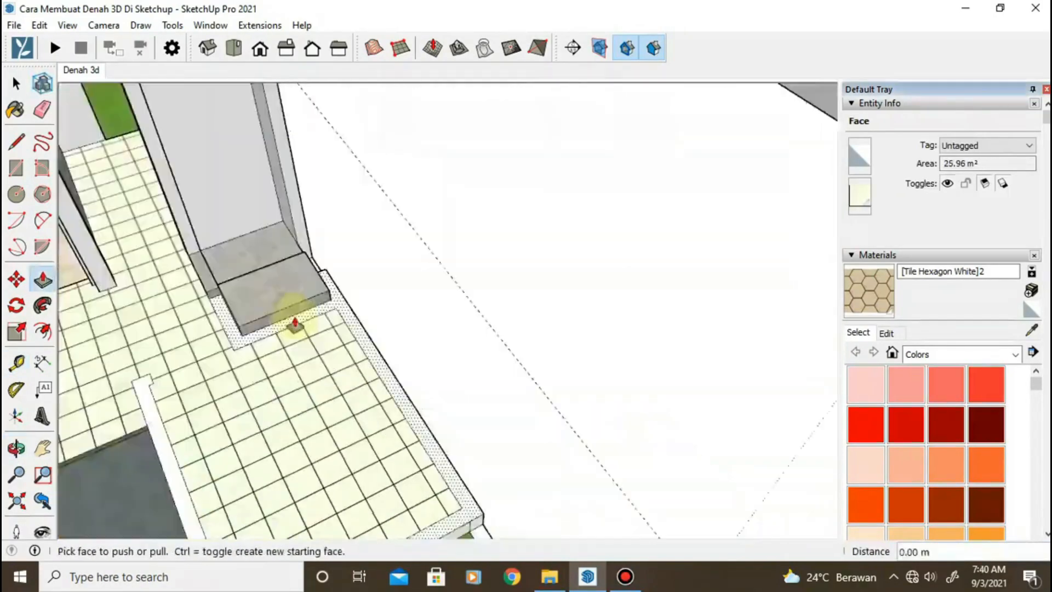
left_click(375, 331)
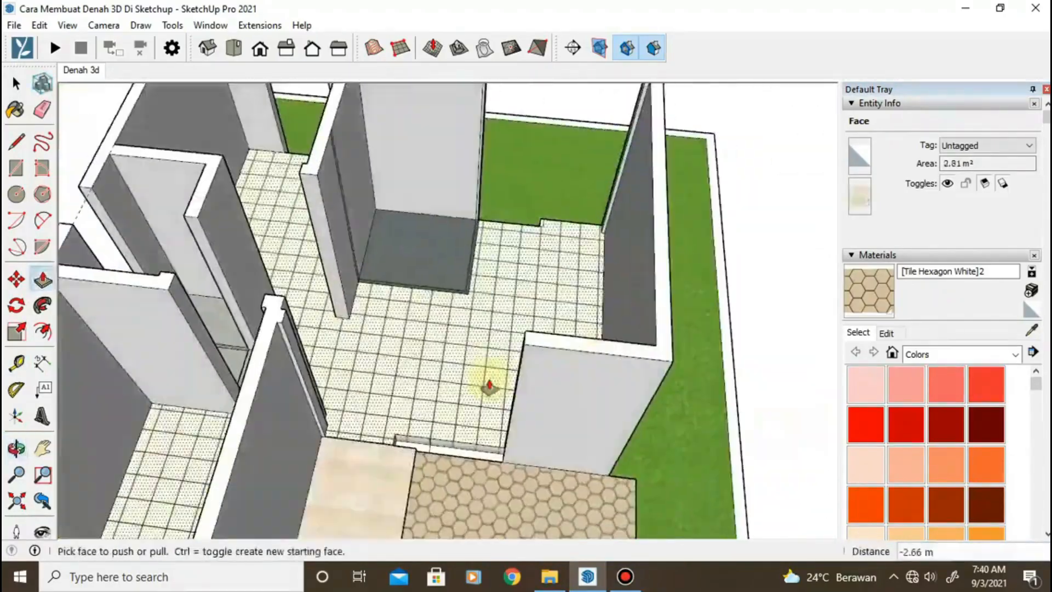
left_click(411, 448)
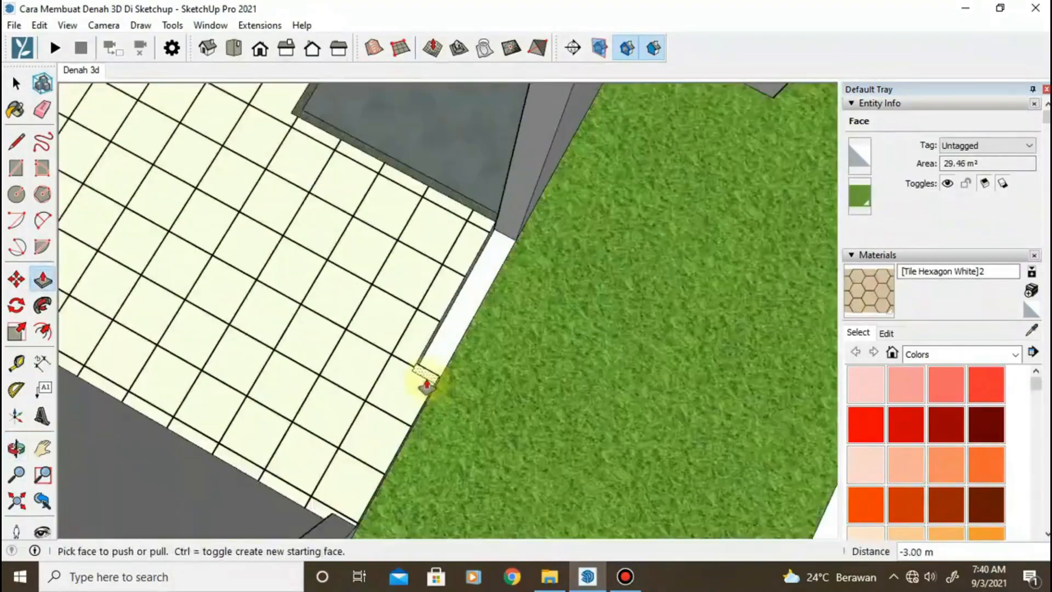
scroll(425, 383, "down", 10)
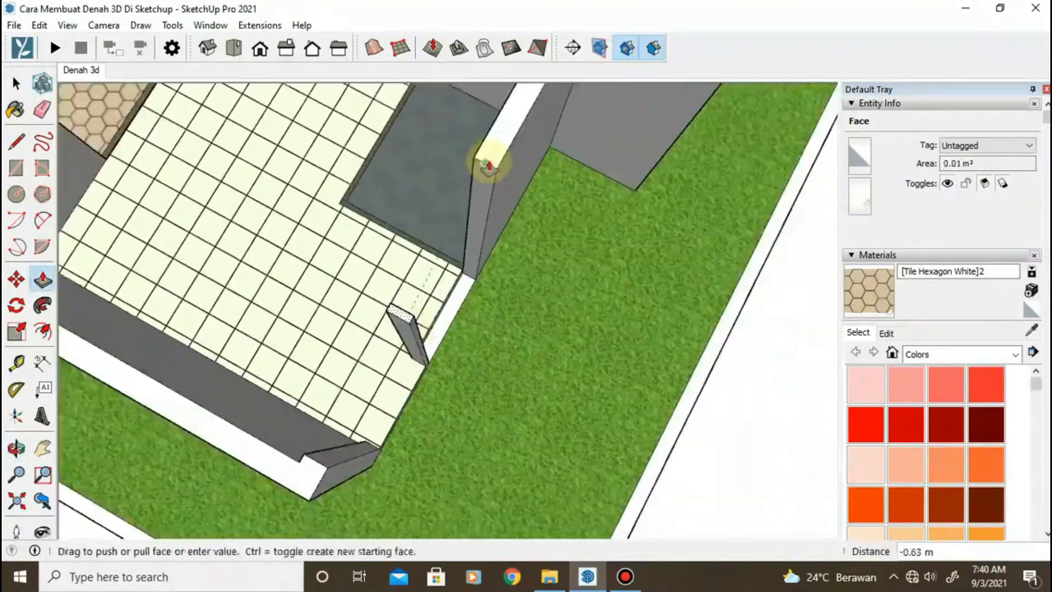
middle_click_drag(418, 340, 714, 203)
left_click_drag(713, 203, 614, 229)
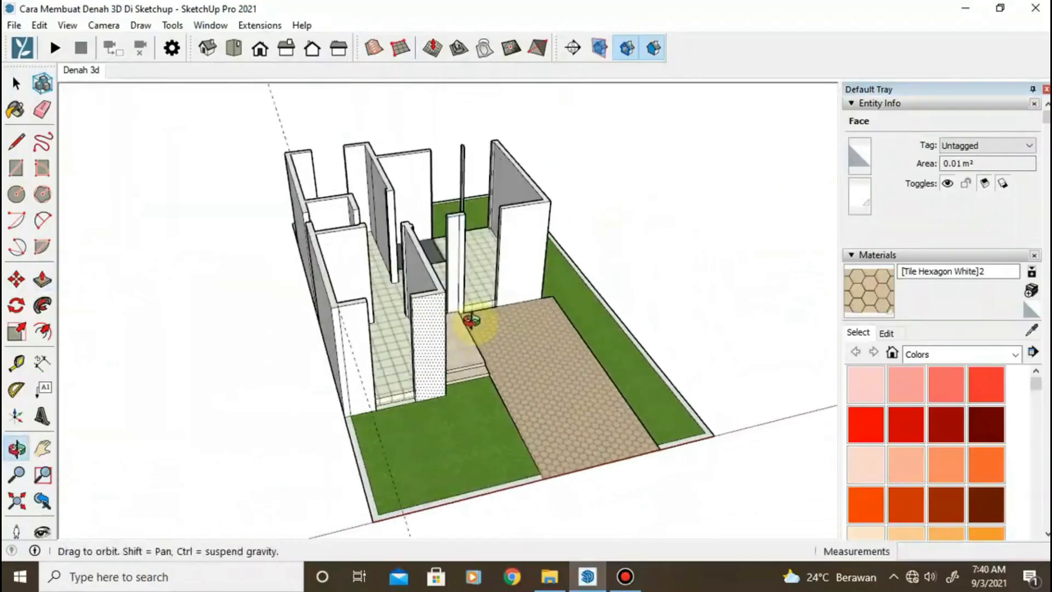
Erase the leftover vertical edges on the wall beside the dark-tiled floor
scroll(340, 324, "up", 3)
middle_click_drag(347, 340, 350, 417)
middle_click_drag(471, 394, 306, 482)
scroll(547, 336, "up", 6)
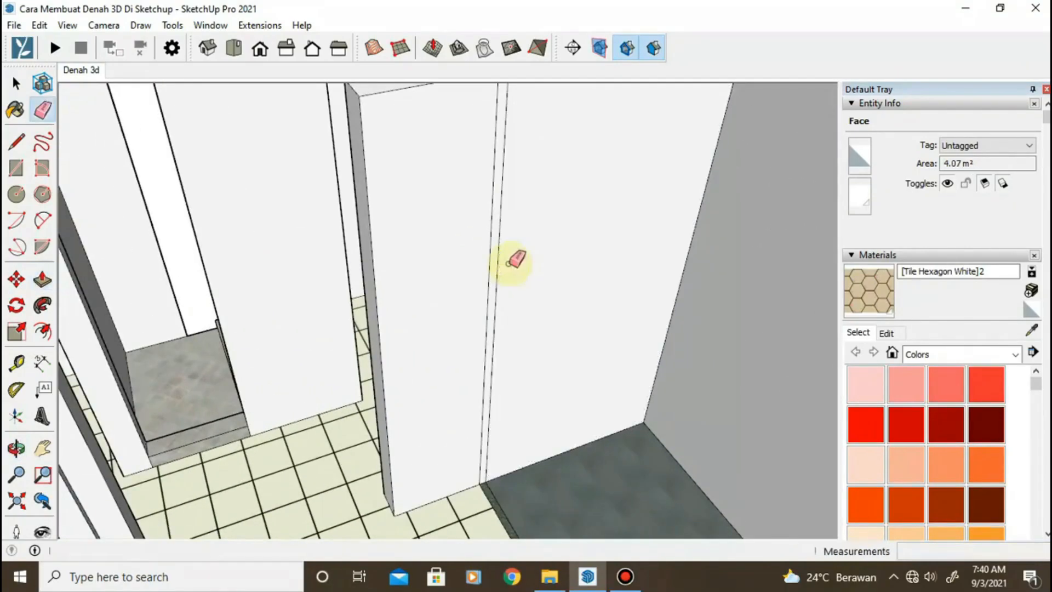
scroll(476, 303, "down", 5)
middle_click_drag(434, 348, 636, 303)
scroll(641, 304, "up", 5)
scroll(646, 304, "down", 5)
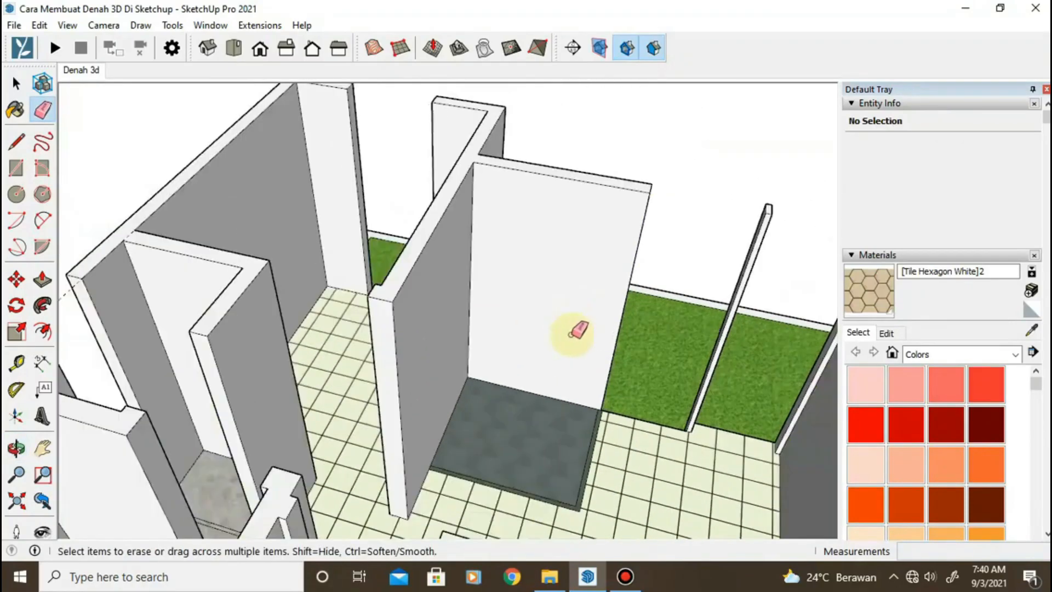
key("l")
scroll(422, 383, "up", 5)
middle_click_drag(267, 340, 403, 404, "shift")
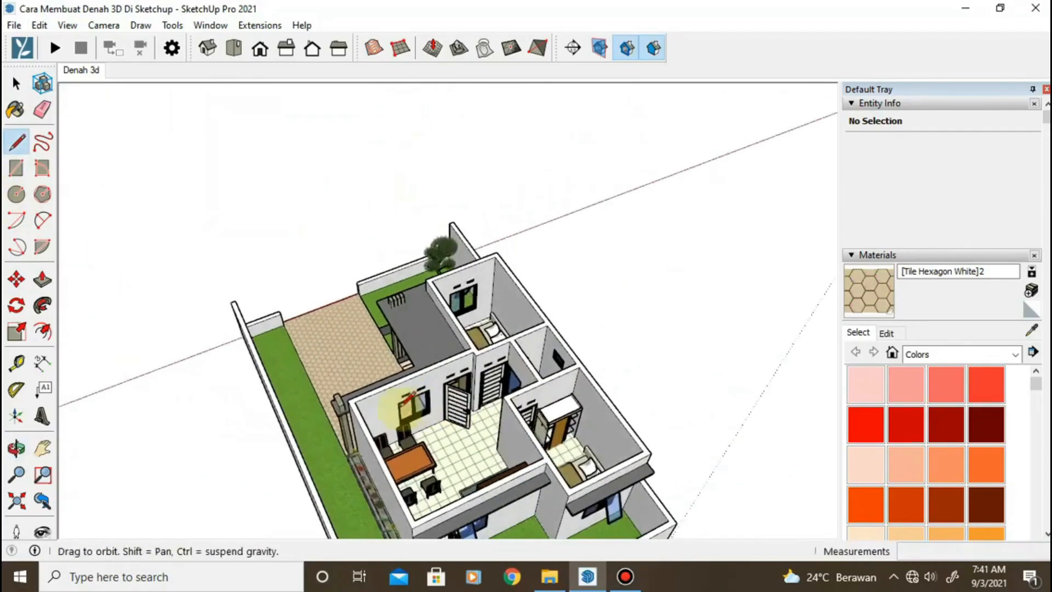
scroll(406, 403, "up", 10)
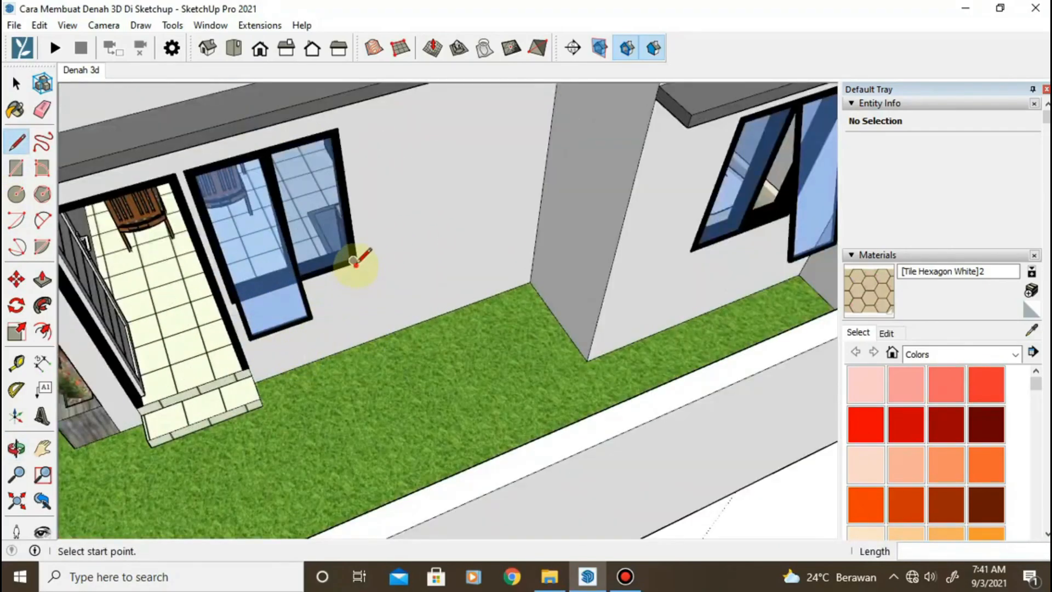
scroll(370, 270, "up", 2)
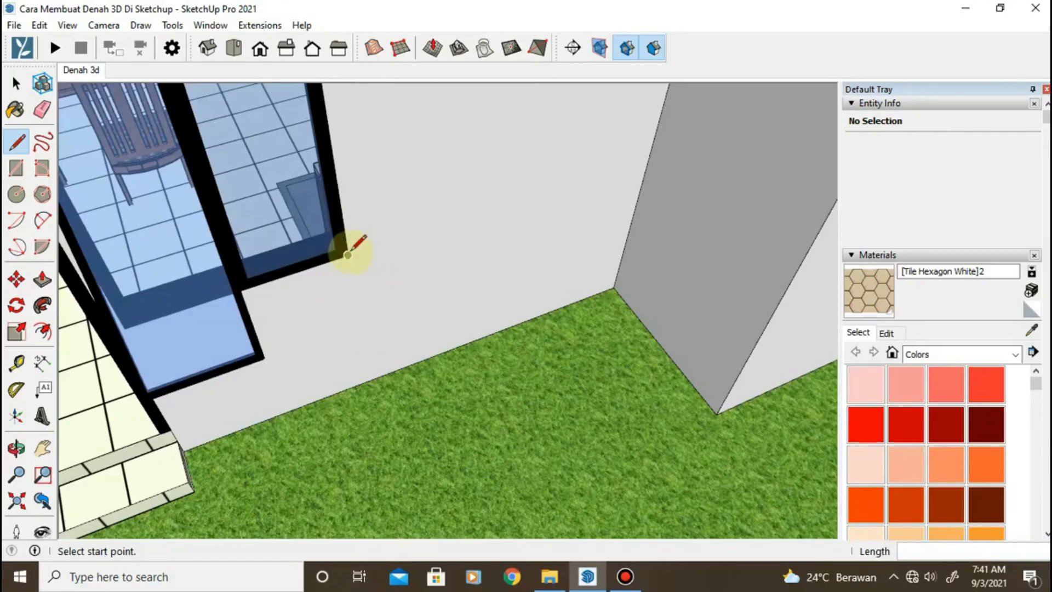
scroll(342, 253, "up", 2)
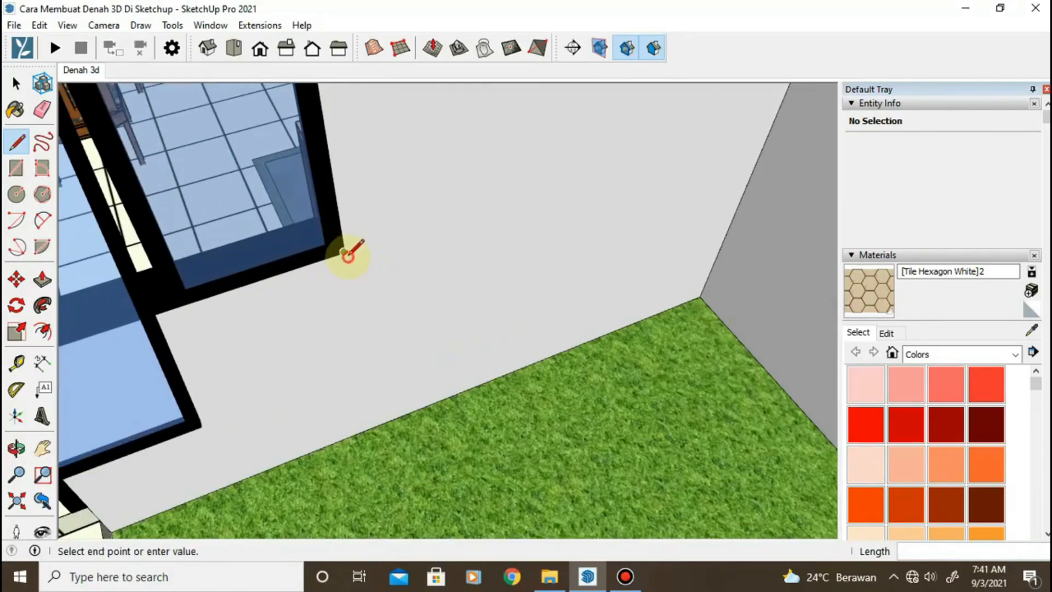
key("Escape")
scroll(373, 427, "down", 3)
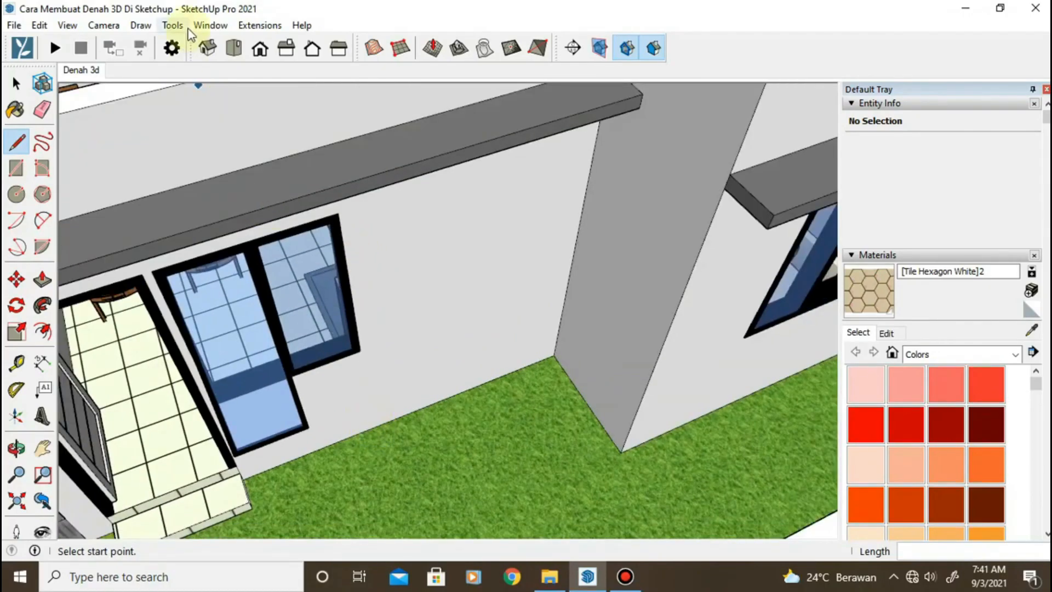
Check the length display precision options in the model's unit settings and close the settings
scroll(232, 335, "down", 3)
left_click(210, 25)
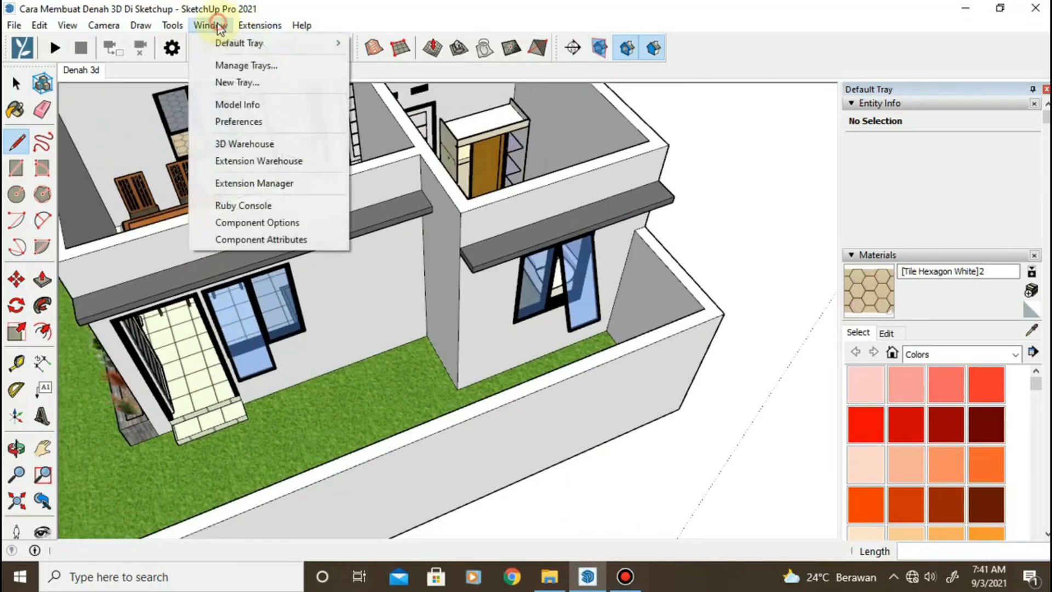
left_click(238, 104)
left_click(296, 135)
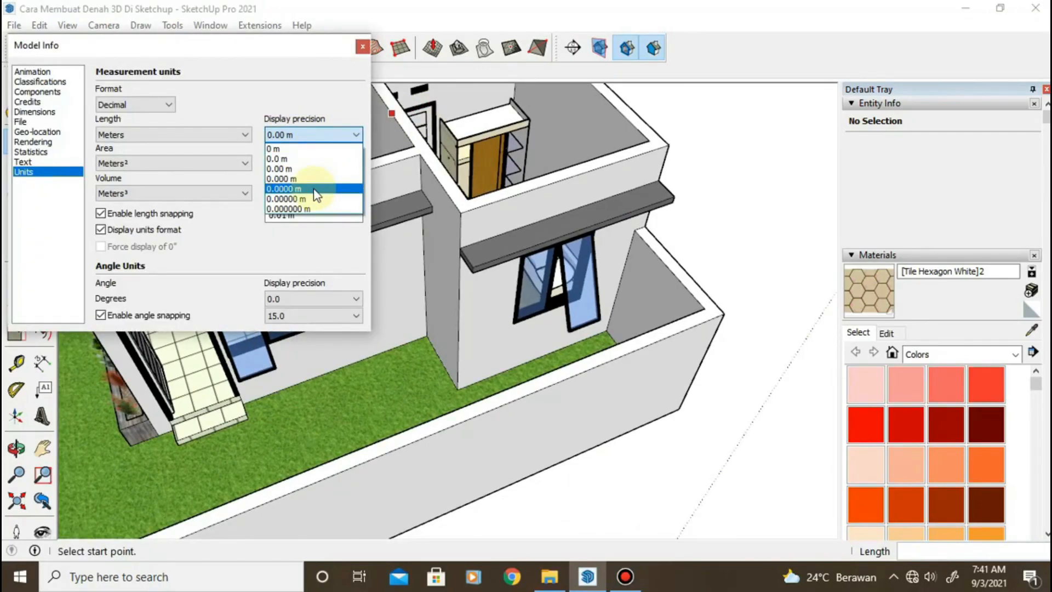
left_click(362, 47)
Examine the finished reference house and the new walled model side by side
middle_click_drag(295, 287, 725, 277)
scroll(438, 278, "down", 3)
scroll(366, 281, "down", 5)
middle_click_drag(362, 373, 619, 394)
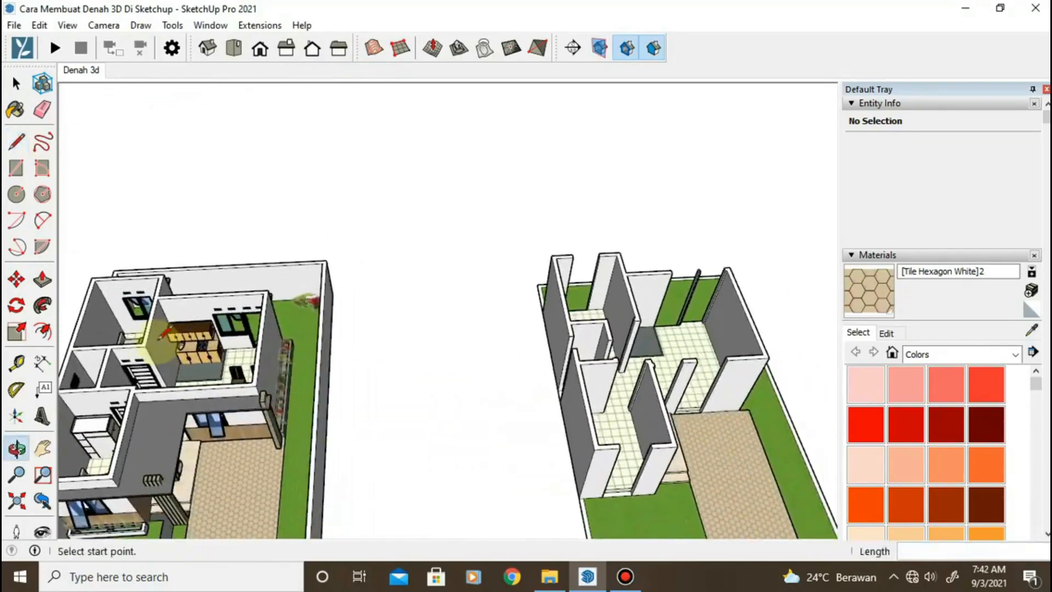
middle_click_drag(584, 349, 335, 322, "shift")
key("space")
scroll(338, 316, "up", 5)
middle_click_drag(509, 427, 472, 382)
scroll(472, 383, "down", 7)
Move the front entrance door with its frame out of the finished reference house onto the open ground
middle_click_drag(241, 398, 455, 372, "shift")
scroll(559, 324, "up", 5)
scroll(508, 340, "up", 3)
middle_click_drag(508, 340, 299, 192)
left_click(338, 251)
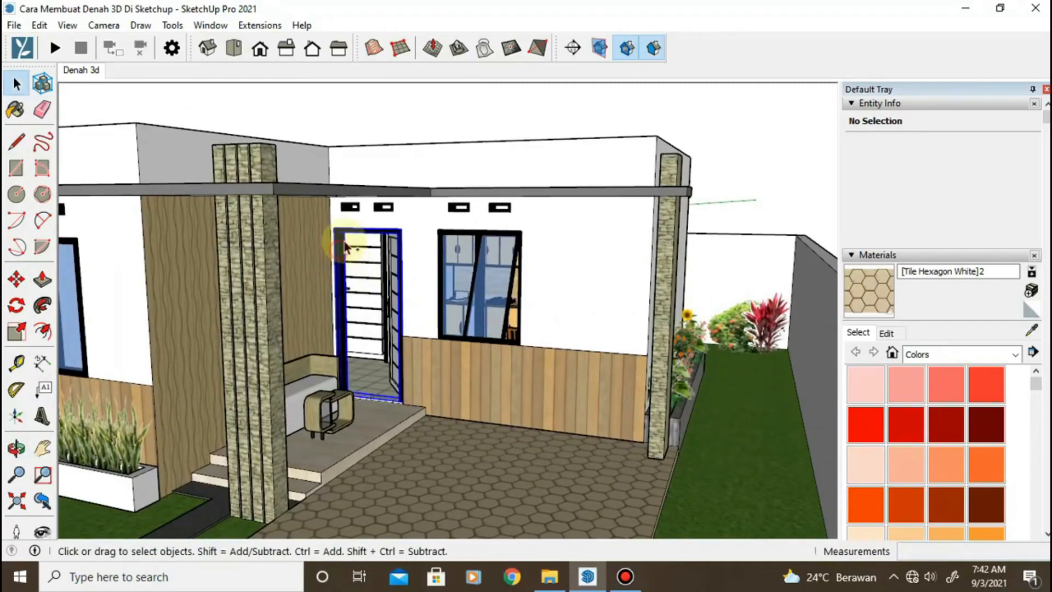
key("m")
left_click(391, 259)
middle_click_drag(652, 323, 758, 369)
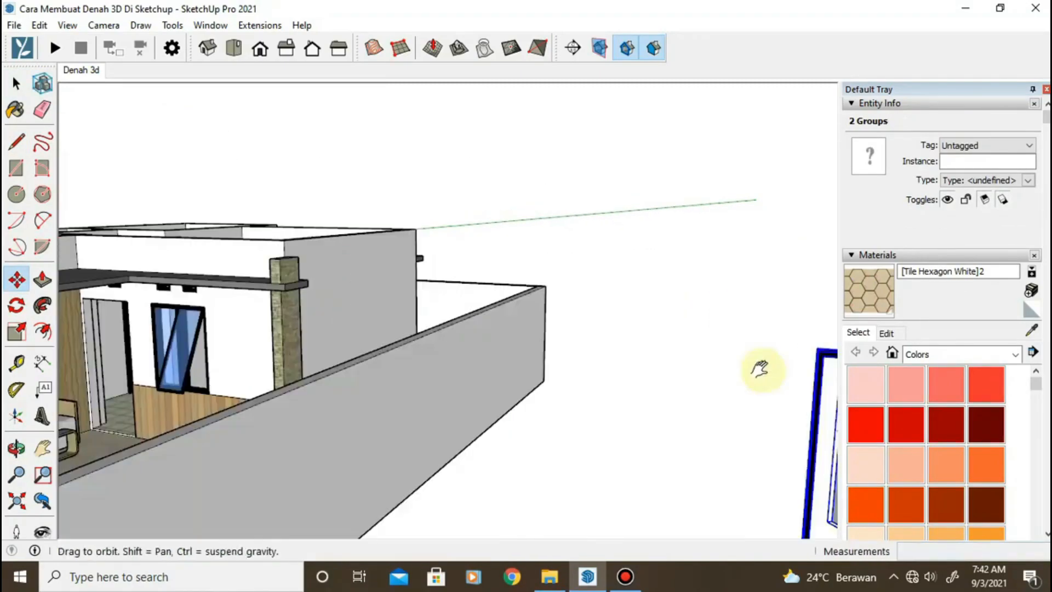
Move the reference house's front window and rear living-room window out onto the open ground near the door
key("space")
left_click(570, 386)
key("m")
left_click(569, 386)
middle_click_drag(676, 402, 307, 417)
left_click(498, 423)
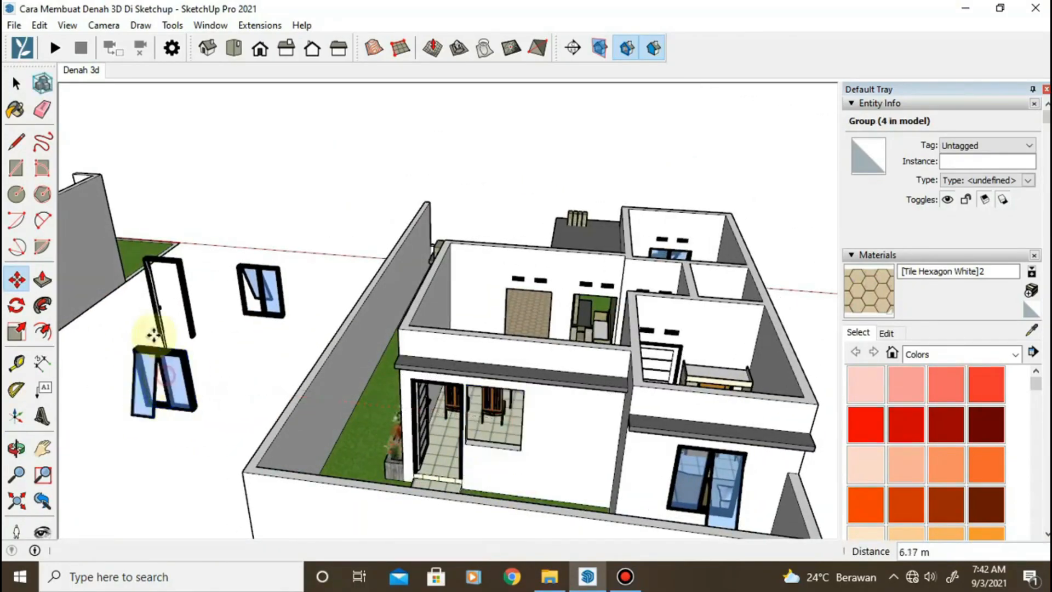
Copy wall vents out of the finished reference house onto the open ground beside the loose door and windows
left_click(13, 85)
scroll(525, 379, "up", 10)
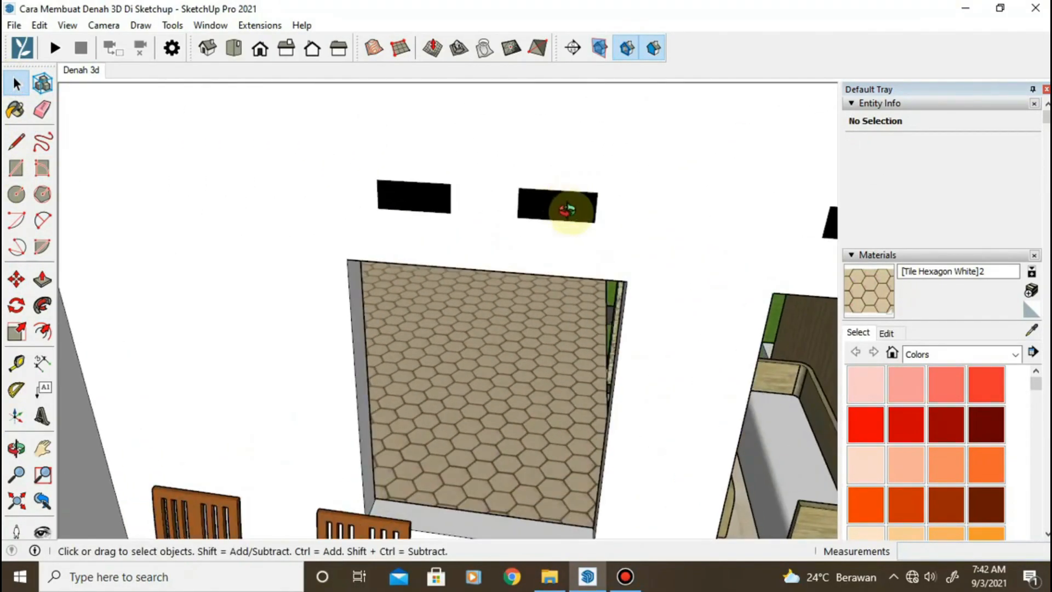
middle_click_drag(567, 210, 464, 267)
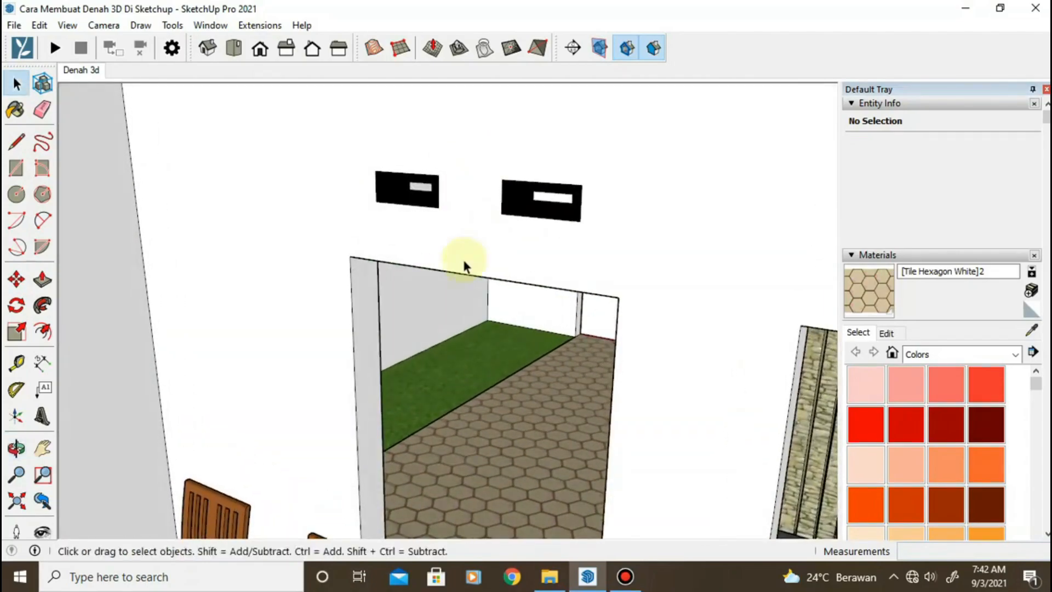
left_click(586, 175)
key("m")
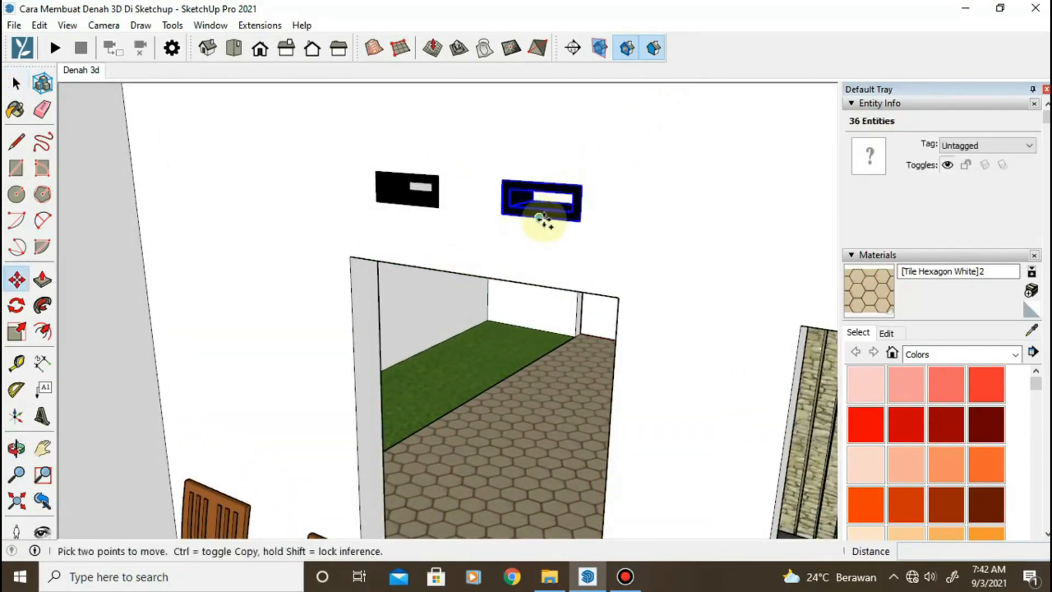
left_click(580, 218)
scroll(328, 208, "down", 5)
middle_click_drag(326, 240, 621, 587)
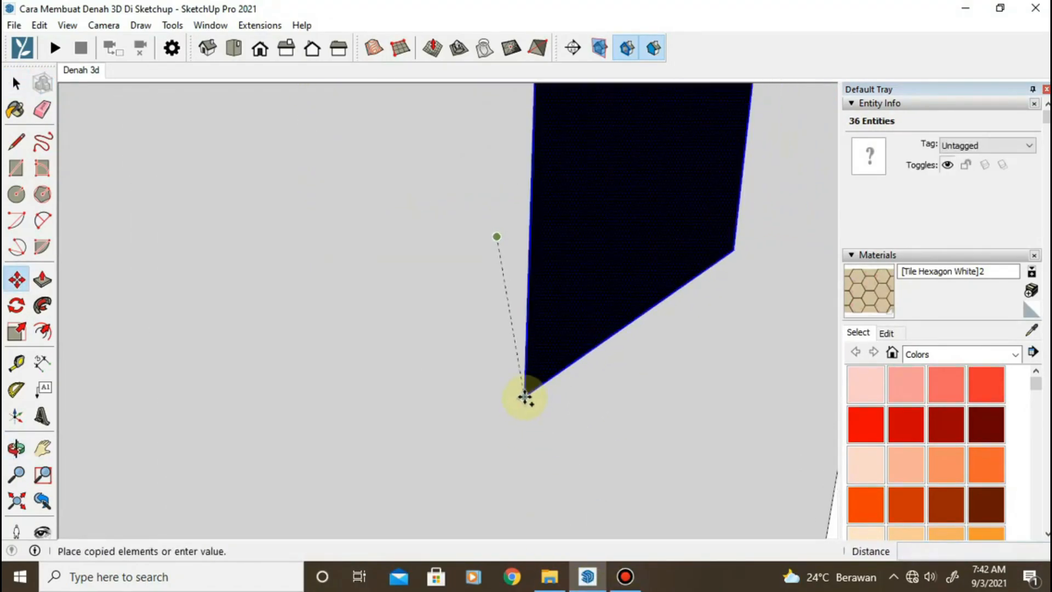
scroll(658, 381, "down", 2)
scroll(657, 382, "down", 2)
scroll(418, 404, "down", 4)
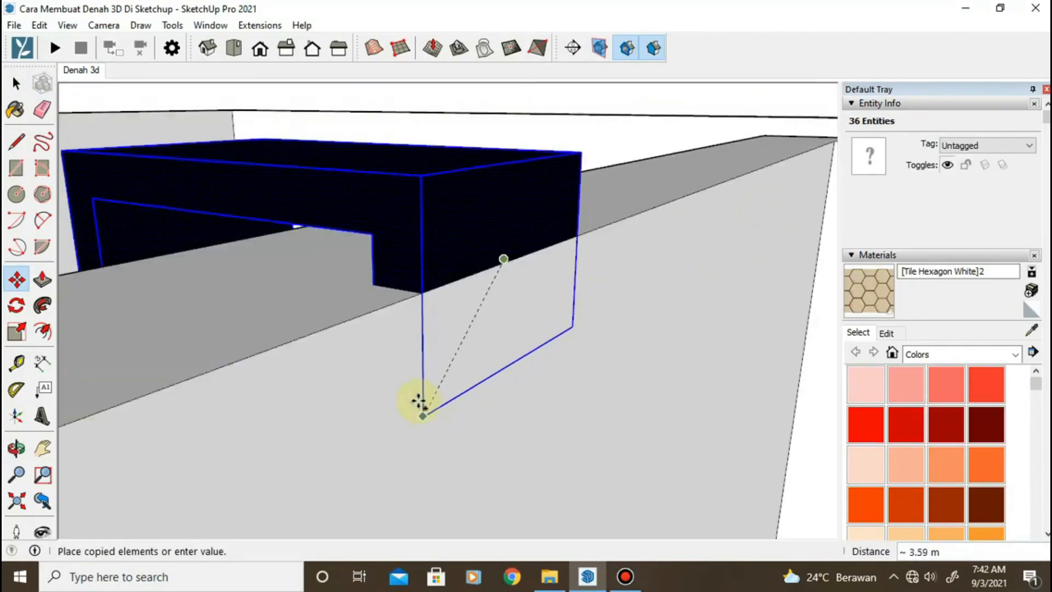
scroll(636, 342, "down", 3)
middle_click_drag(659, 379, 138, 256)
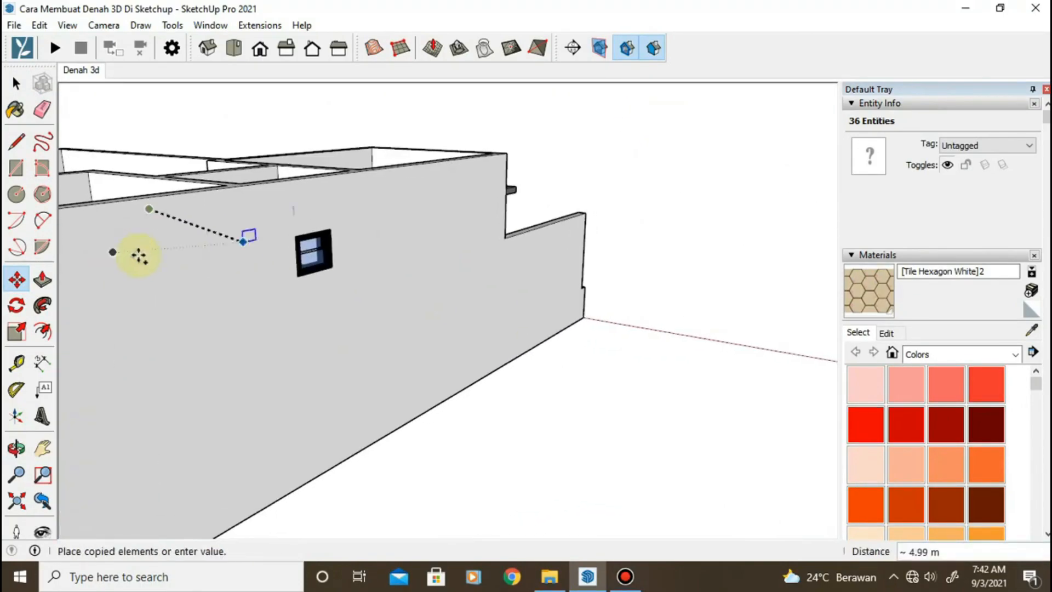
scroll(277, 286, "down", 1)
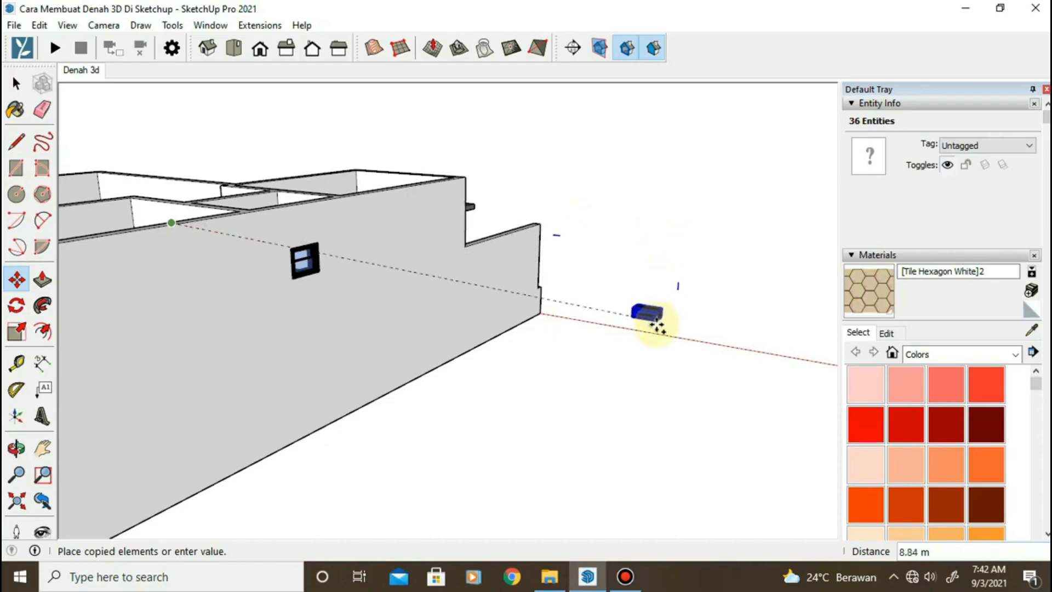
scroll(659, 317, "down", 3)
scroll(669, 305, "down", 3)
scroll(465, 364, "up", 5)
left_click(465, 363)
middle_click_drag(465, 363, 640, 472)
scroll(618, 398, "up", 3)
scroll(493, 383, "down", 5)
middle_click_drag(493, 383, 533, 442)
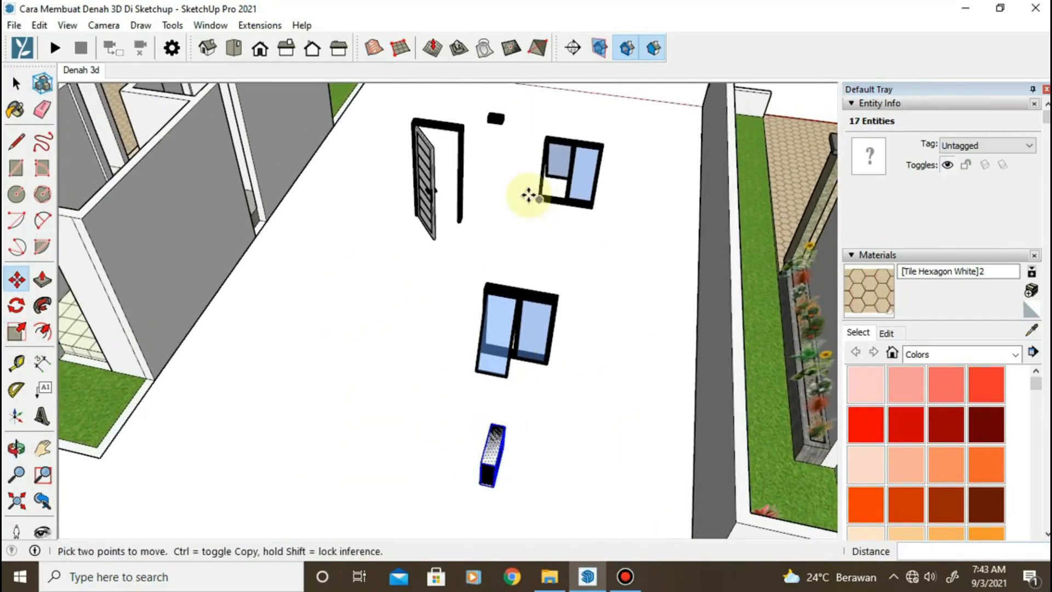
Examine the door, windows and vents laid out on the open ground and the openings of the new walled model
middle_click_drag(389, 386, 286, 366)
scroll(488, 230, "down", 3)
scroll(439, 392, "up", 3)
middle_click_drag(438, 392, 274, 134)
scroll(404, 235, "down", 3)
scroll(394, 329, "down", 1)
middle_click_drag(394, 328, 143, 253)
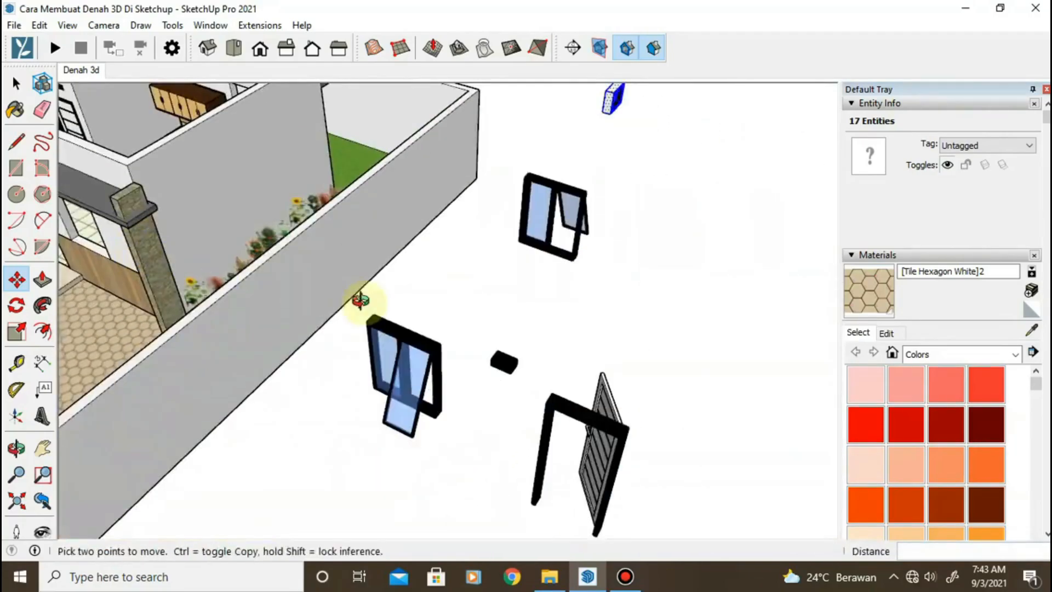
middle_click_drag(360, 301, 467, 205)
scroll(467, 205, "down", 2)
scroll(574, 263, "up", 1)
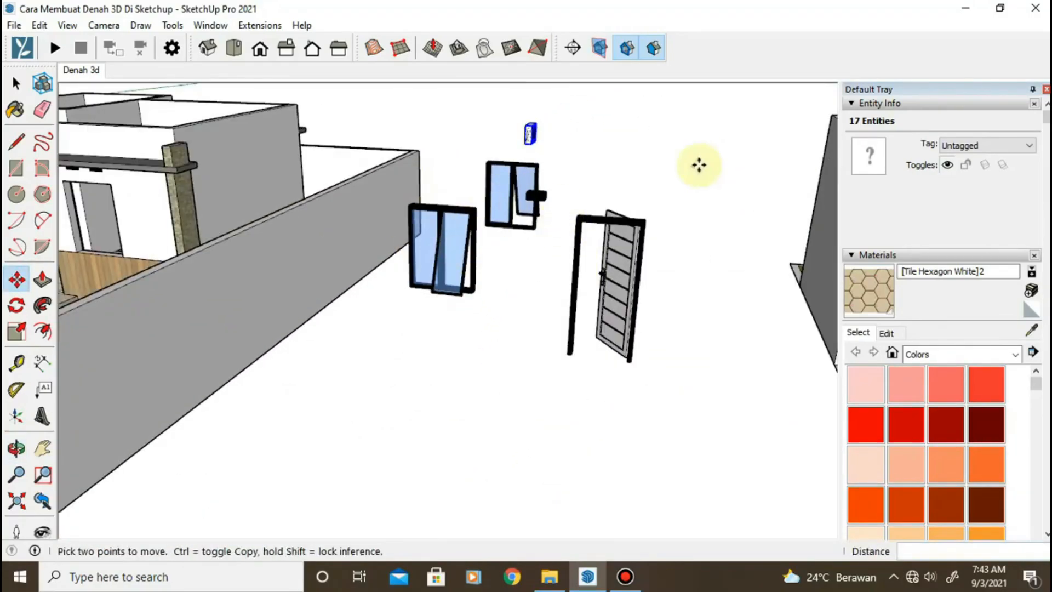
middle_click_drag(660, 212, 488, 247)
scroll(488, 248, "down", 3)
scroll(411, 212, "down", 2)
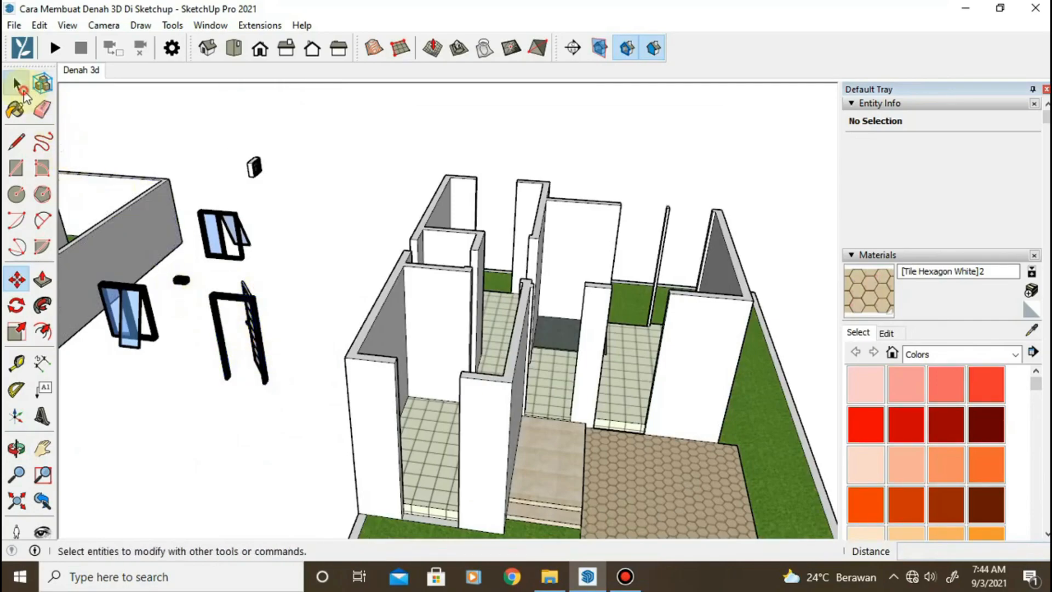
Group the loose entrance door leaf together with its frame
left_click(17, 84)
left_click(368, 298)
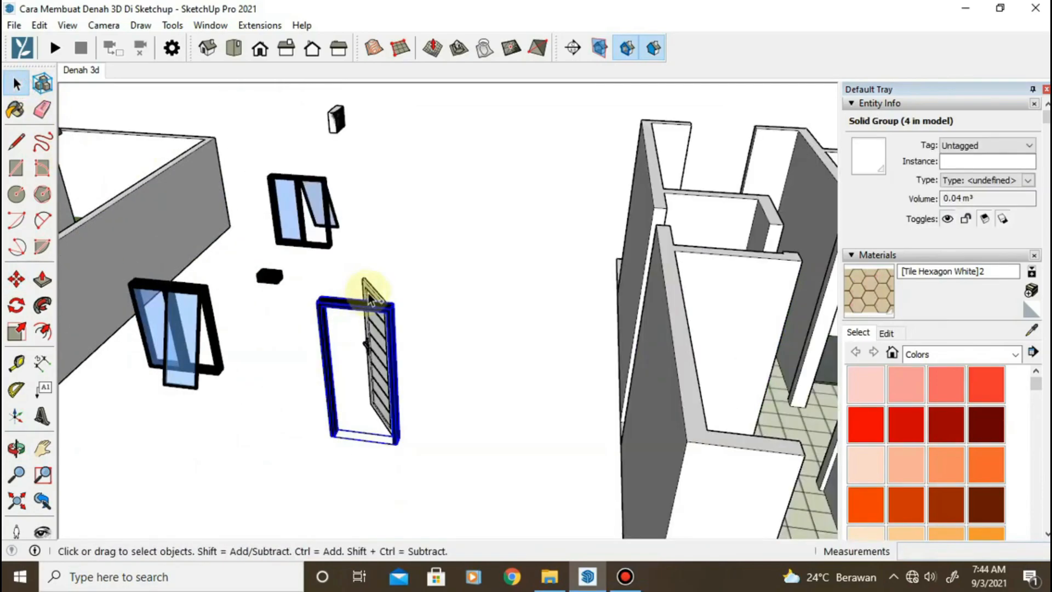
right_click(382, 354)
left_click(442, 237)
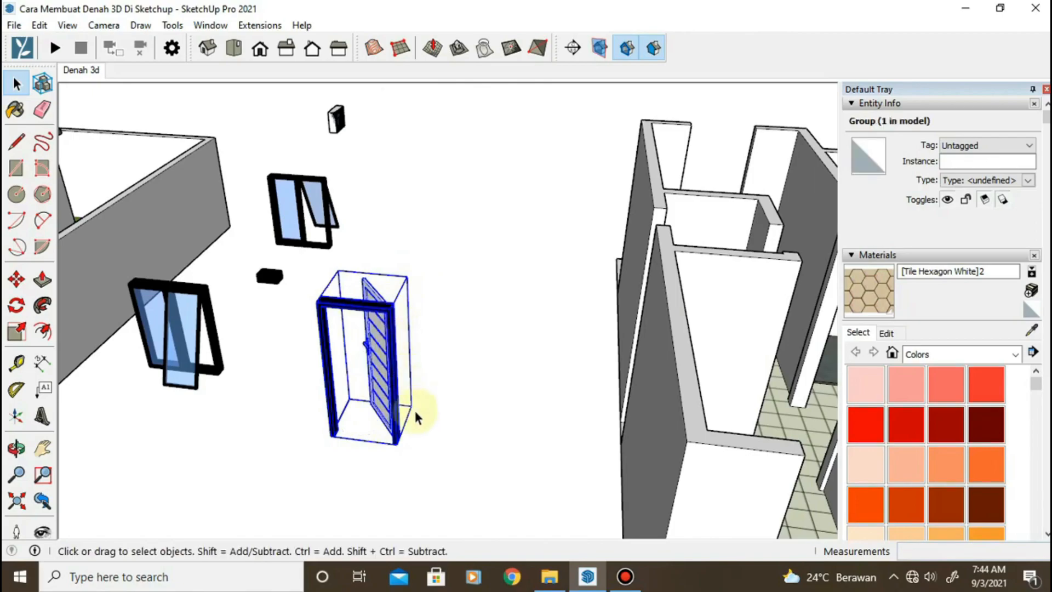
Move the door group by its bottom frame corner into the front entrance opening of the new house
left_click(399, 445)
mouse_move(399, 446)
middle_mouse_down()
mouse_move(164, 400)
mouse_move(404, 443)
middle_mouse_up()
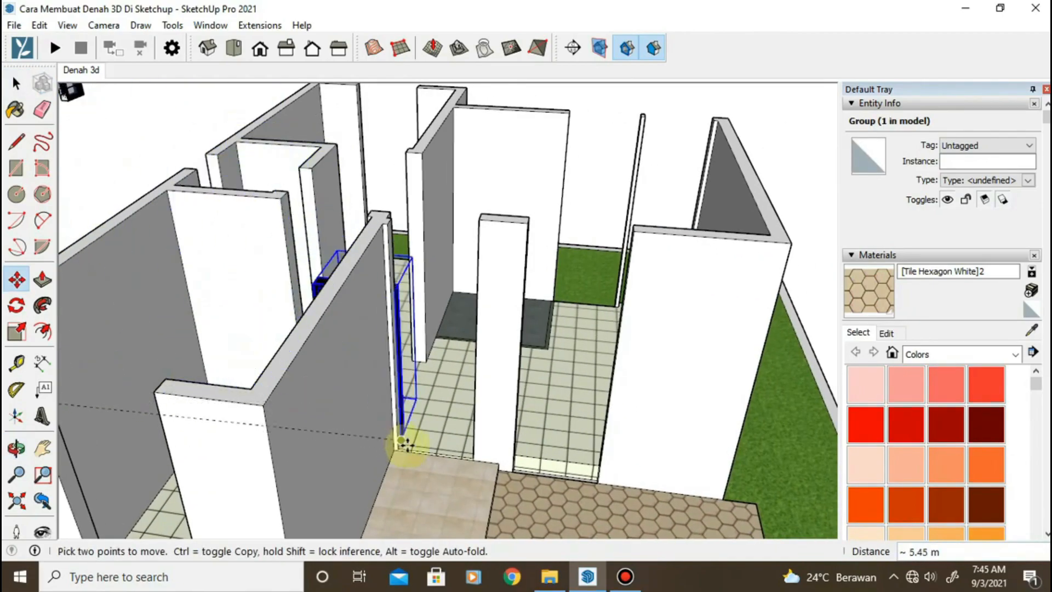
left_click(470, 457)
scroll(446, 394, "down", 1)
middle_click_drag(446, 399, 383, 356)
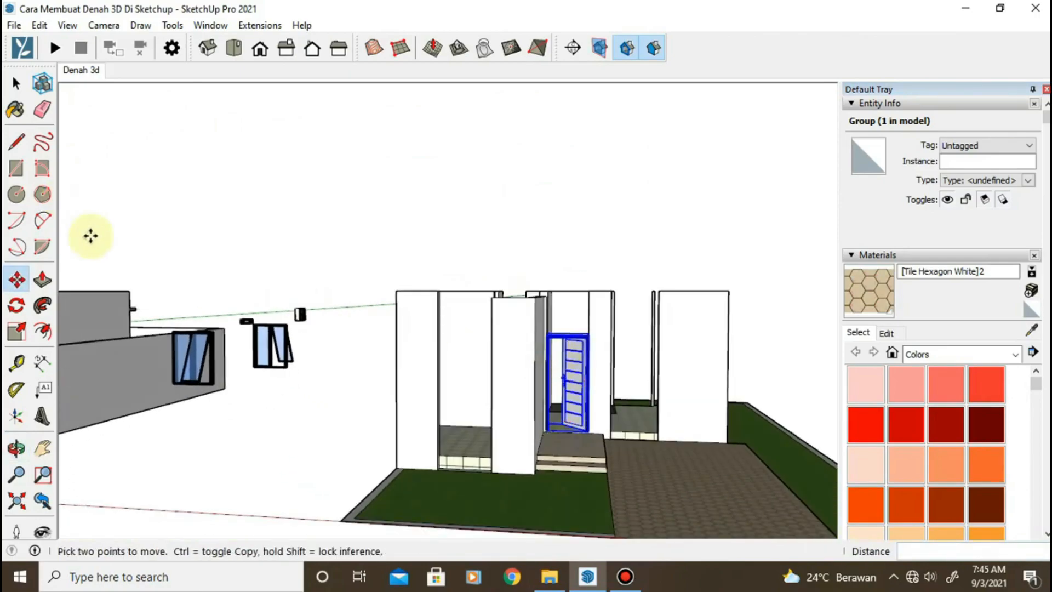
Move the front window into the opening beside the entrance door and align its top with the door frame's top
middle_click_drag(198, 353, 482, 430)
key("m")
left_click(511, 336)
middle_click_drag(512, 336, 241, 332)
scroll(603, 312, "up", 5)
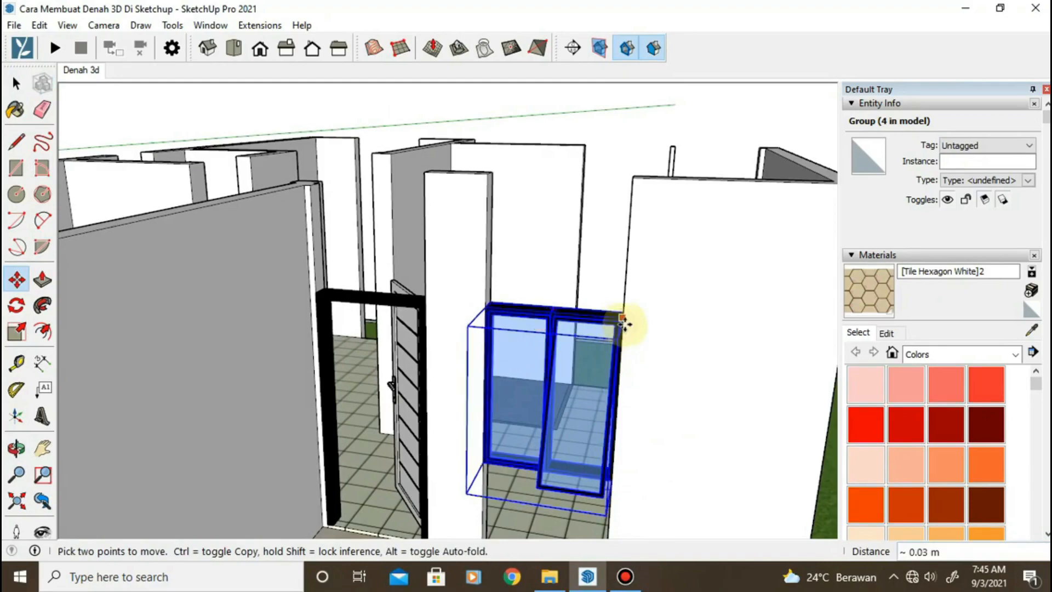
left_click(619, 323)
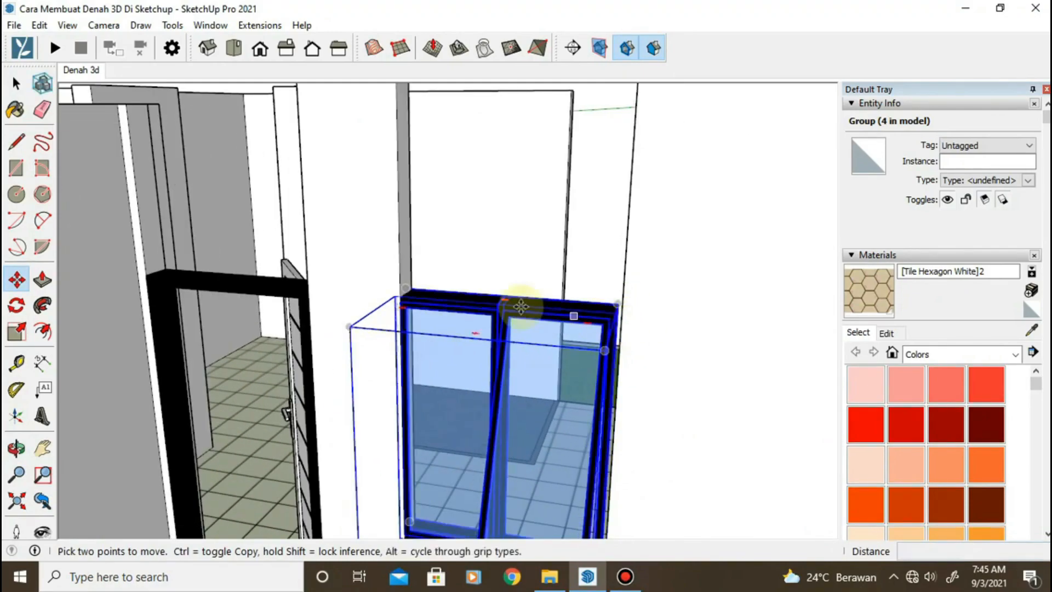
left_click(406, 298)
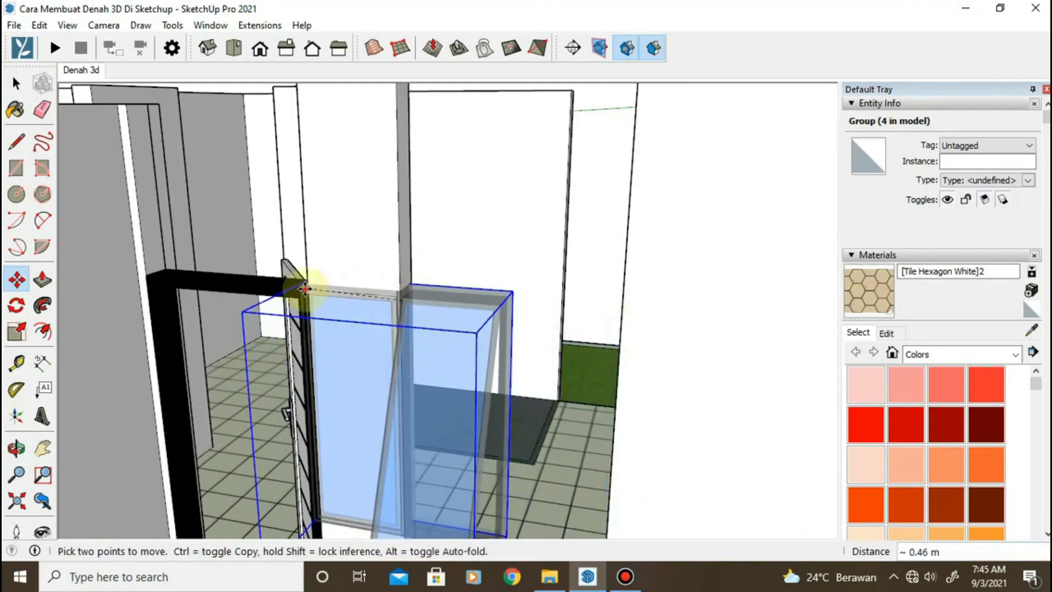
left_click(356, 286)
Push/Pull the threshold under the front window up about 0.80 m to the frame's underside and erase the leftover wall edges
scroll(417, 316, "up", 3)
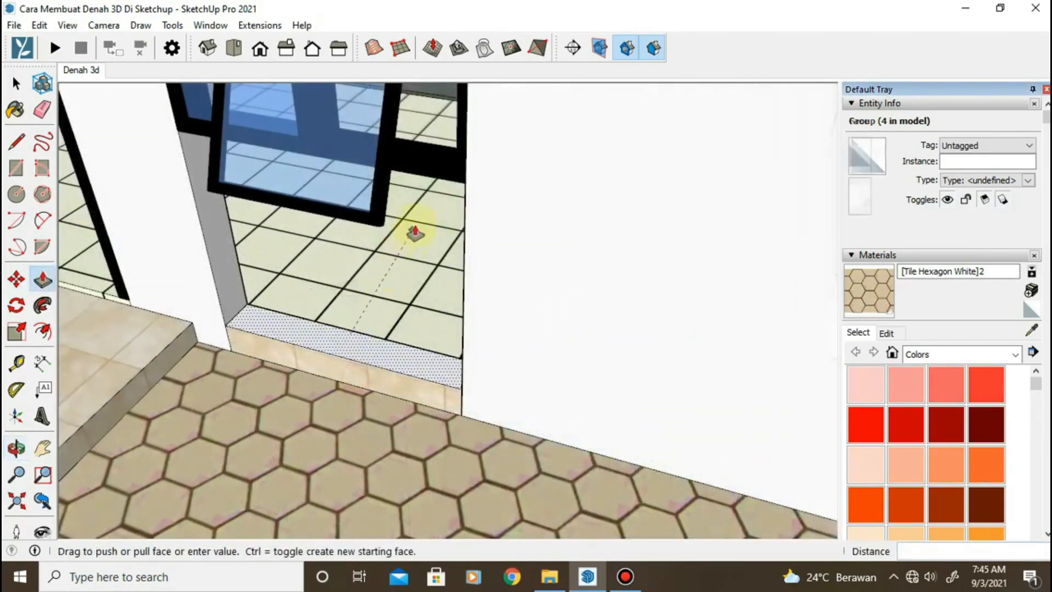
left_click(415, 234)
left_click(387, 359)
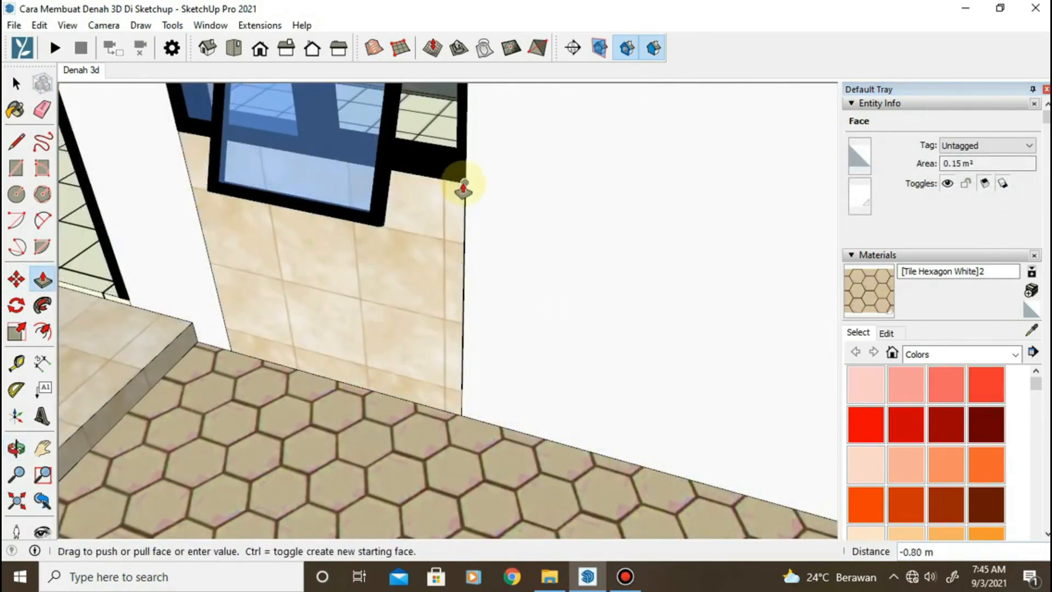
key("e")
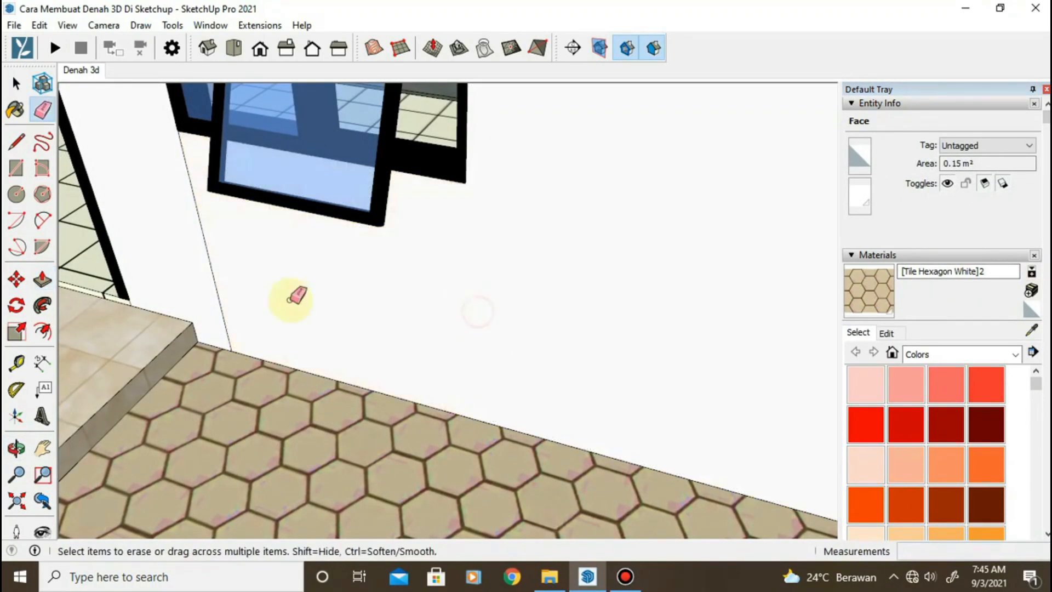
scroll(219, 273, "down", 6)
mouse_move(268, 331)
middle_mouse_down()
mouse_move(380, 252)
mouse_move(378, 219)
middle_mouse_up()
Group all the faces and edges of the loose horizontal vent on the open ground
key("space")
scroll(340, 378, "down", 8)
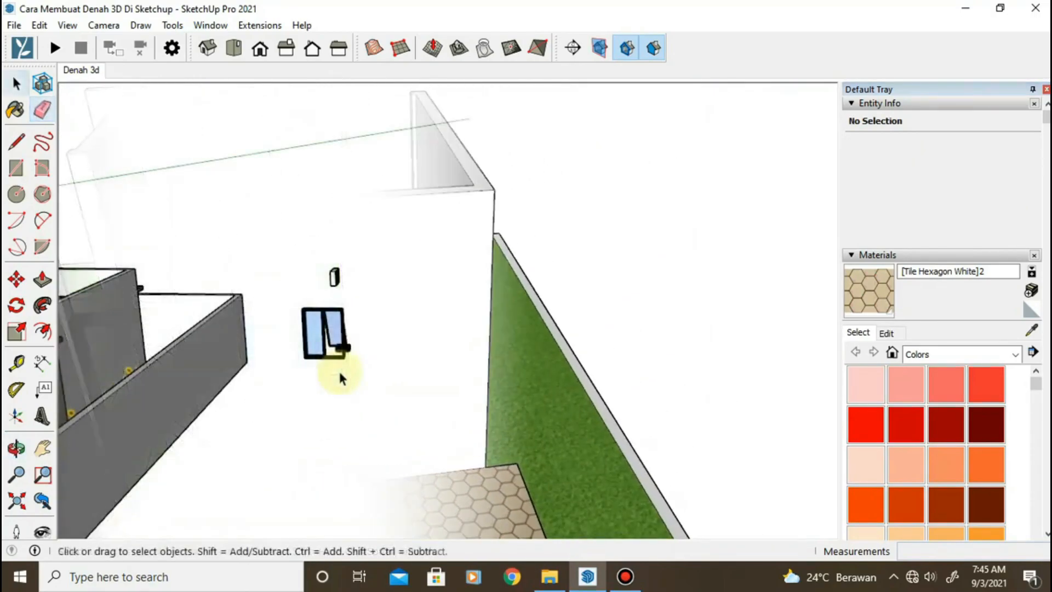
scroll(417, 393, "up", 2)
right_click(399, 340)
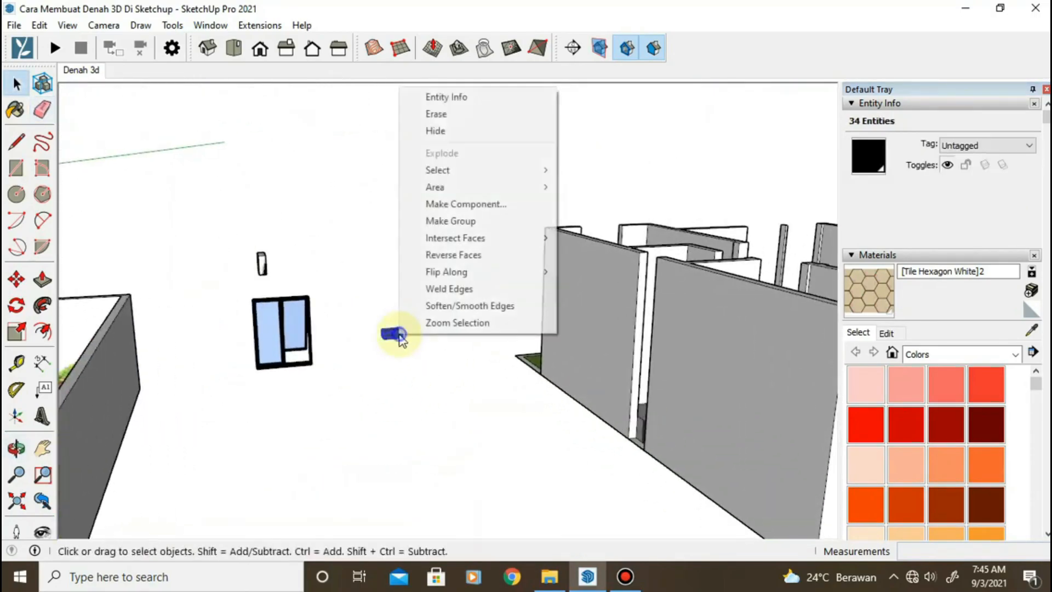
left_click(450, 221)
Move the vent group onto the top of the front window's frame in the new house
scroll(387, 308, "up", 5)
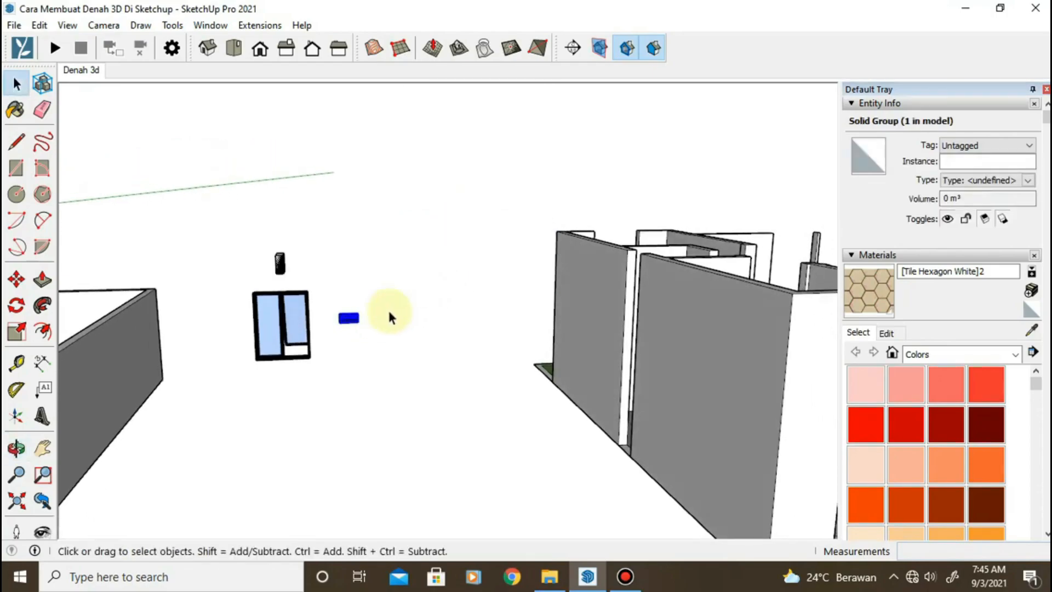
left_click(334, 323)
scroll(463, 348, "down", 1)
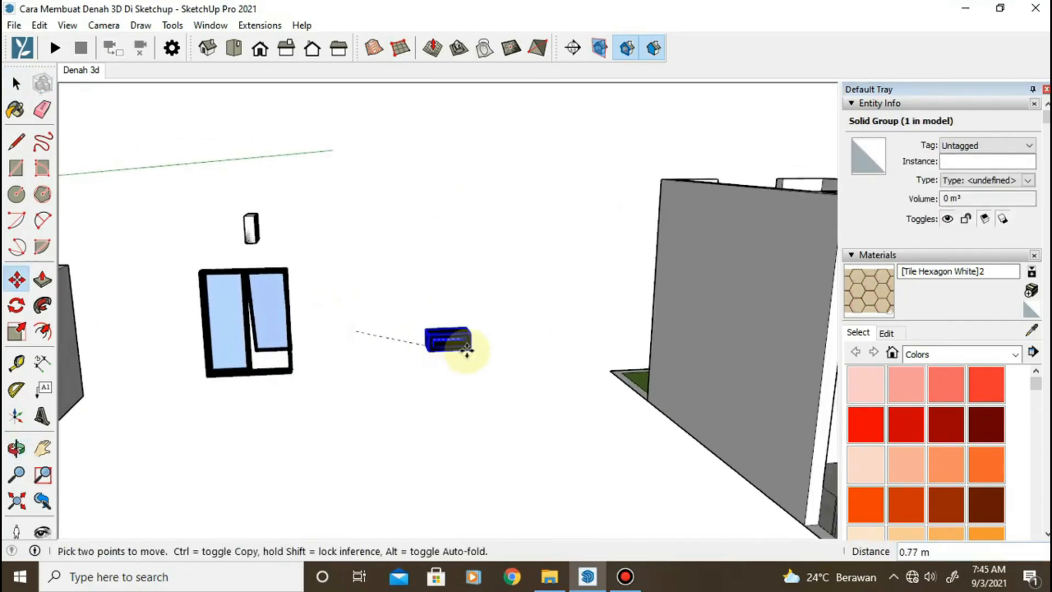
middle_click_drag(657, 350, 82, 359, "shift")
middle_click_drag(548, 363, 263, 338, "shift")
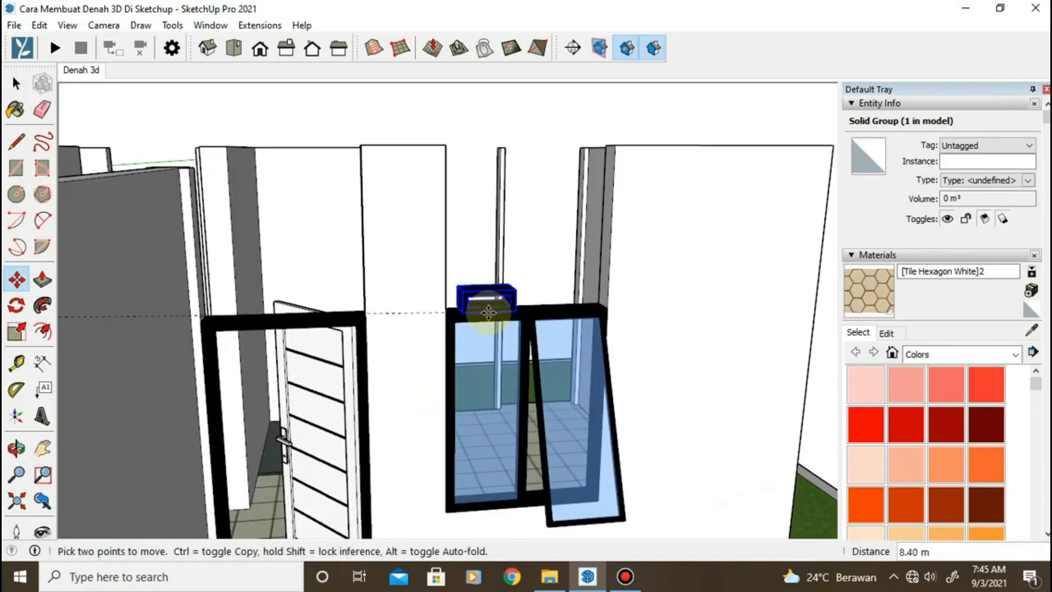
left_click(485, 315)
key("space")
Position the vent and a copy side by side over the front window, then raise both 0.2 m above the frame
scroll(495, 333, "up", 4)
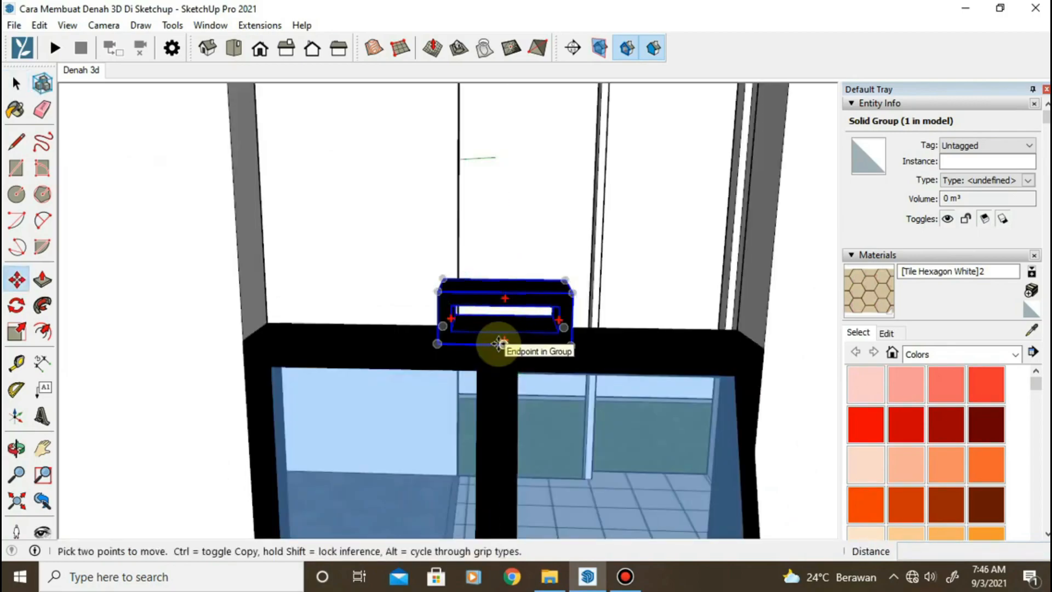
left_click(497, 343)
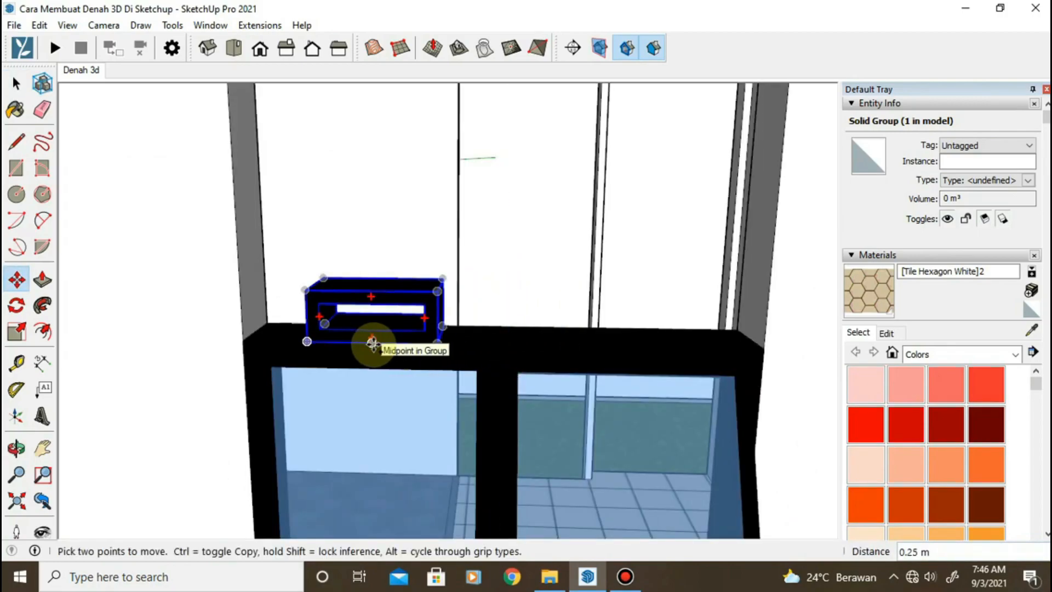
left_click(433, 319, "shift")
middle_click_drag(584, 364, 575, 298)
key("m")
left_click(552, 323)
type("0.2")
mouse_move(570, 221)
middle_mouse_down()
mouse_move(580, 279)
mouse_move(546, 303)
mouse_move(395, 308)
middle_mouse_up()
key("Escape")
left_click(580, 331)
Draw a rectangle on the wall end from vent-top level to the wall top and extrude it across the window opening
scroll(383, 312, "down", 2)
key("r")
left_click(378, 318)
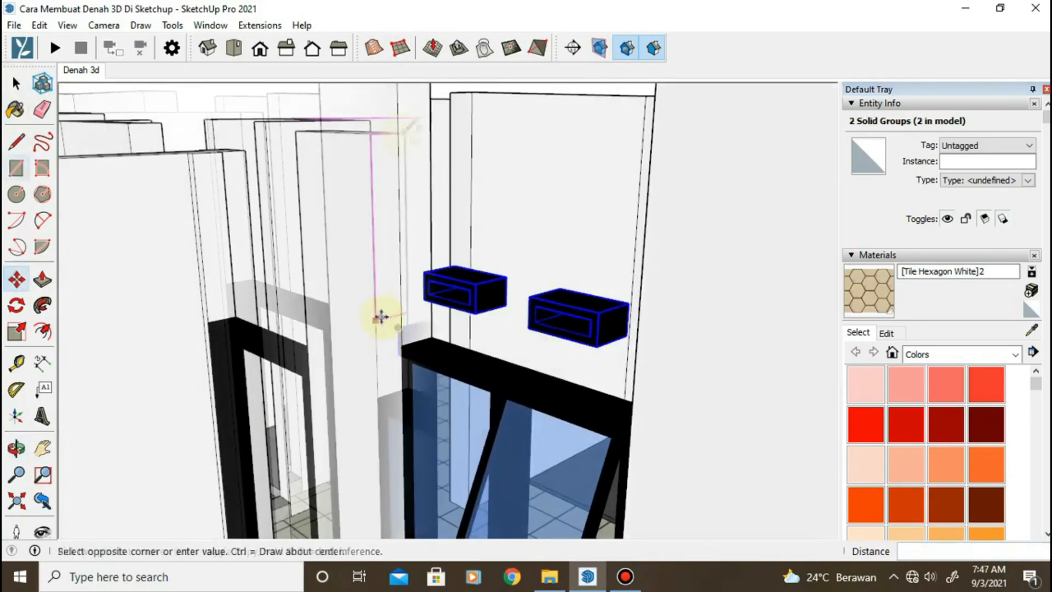
left_click(403, 133)
mouse_move(404, 165)
middle_mouse_down()
mouse_move(413, 273)
mouse_move(500, 312)
mouse_move(415, 352)
mouse_move(477, 336)
mouse_move(327, 299)
mouse_move(265, 375)
middle_mouse_up()
key("p")
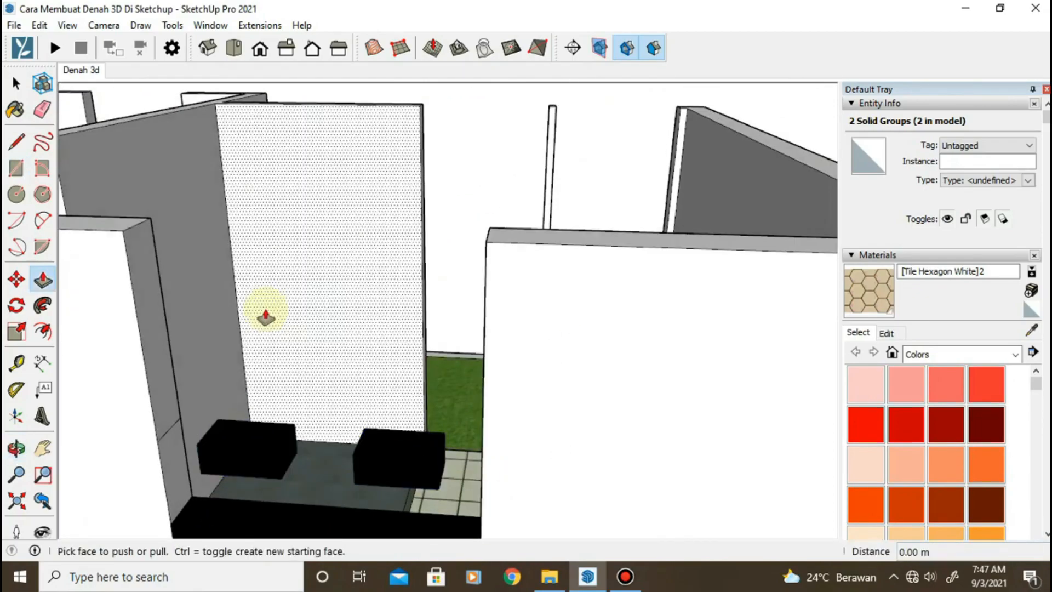
left_click(156, 295)
left_click(486, 252)
Fill the wall strip between the window frame and the vents, and draw a rectangle closing the gap between the two vents
middle_click_drag(486, 252, 286, 485)
left_click(298, 333)
left_click(285, 314)
left_click(547, 463)
middle_click_drag(547, 463, 408, 390)
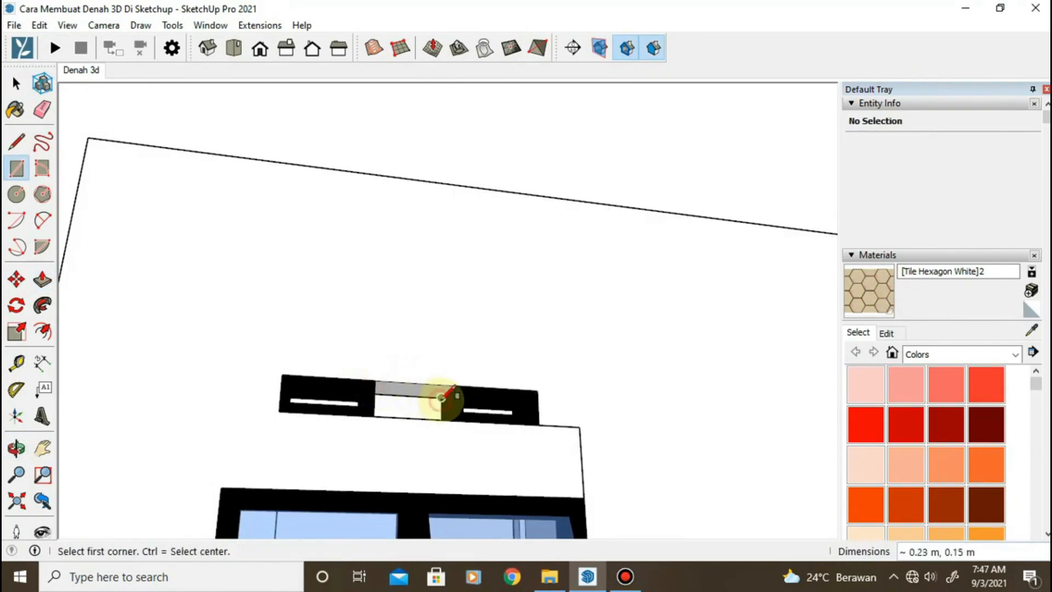
left_click(453, 421)
Erase the leftover seam lines around the vents on the front window wall
key("e")
middle_click_drag(453, 421, 482, 424)
left_click_drag(591, 423, 548, 409)
mouse_move(548, 409)
middle_mouse_down()
mouse_move(434, 462)
mouse_move(474, 432)
mouse_move(509, 378)
middle_mouse_up()
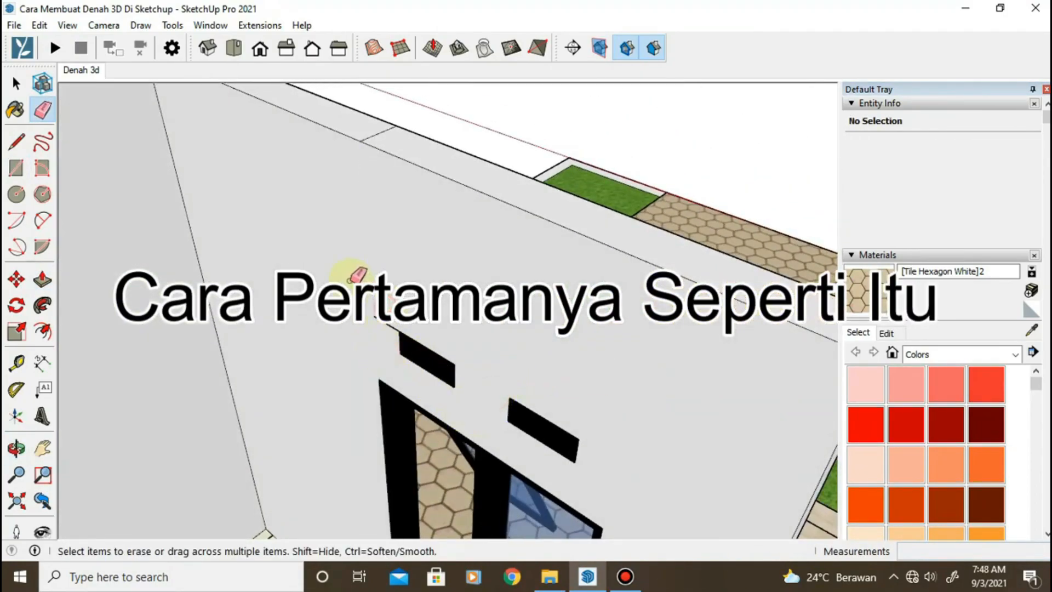
Close the wall above the entrance door and raise its top face level with the adjoining window wall
middle_click_drag(370, 318, 366, 205)
middle_click_drag(425, 116, 347, 253)
scroll(393, 342, "up", 3)
middle_click_drag(390, 297, 356, 230)
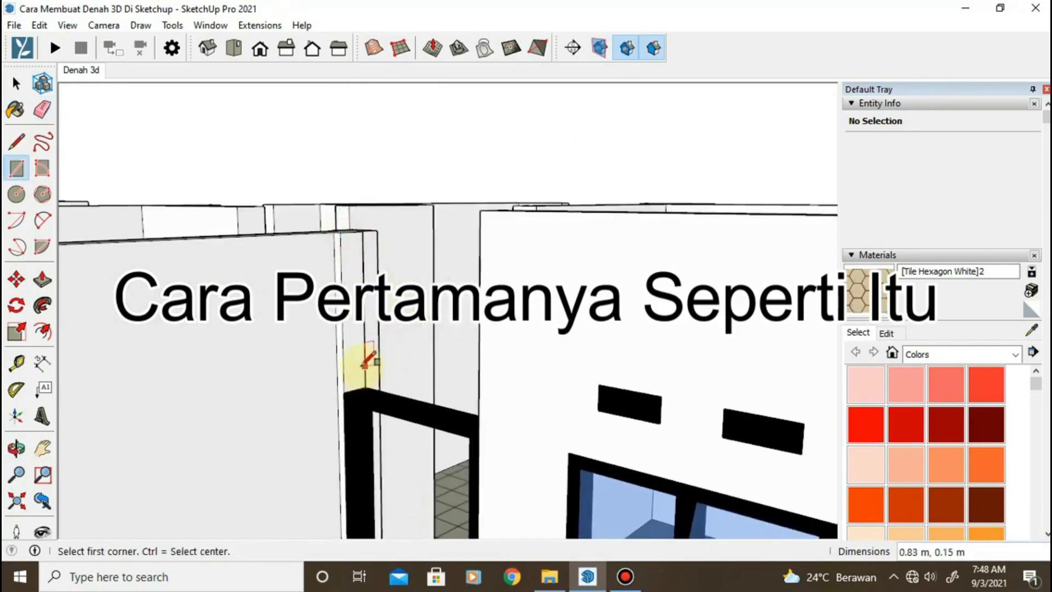
mouse_move(482, 285)
middle_mouse_down()
mouse_move(718, 378)
mouse_move(650, 416)
mouse_move(444, 257)
mouse_move(423, 265)
mouse_move(422, 235)
mouse_move(480, 216)
mouse_move(451, 241)
mouse_move(368, 383)
middle_mouse_up()
key("l")
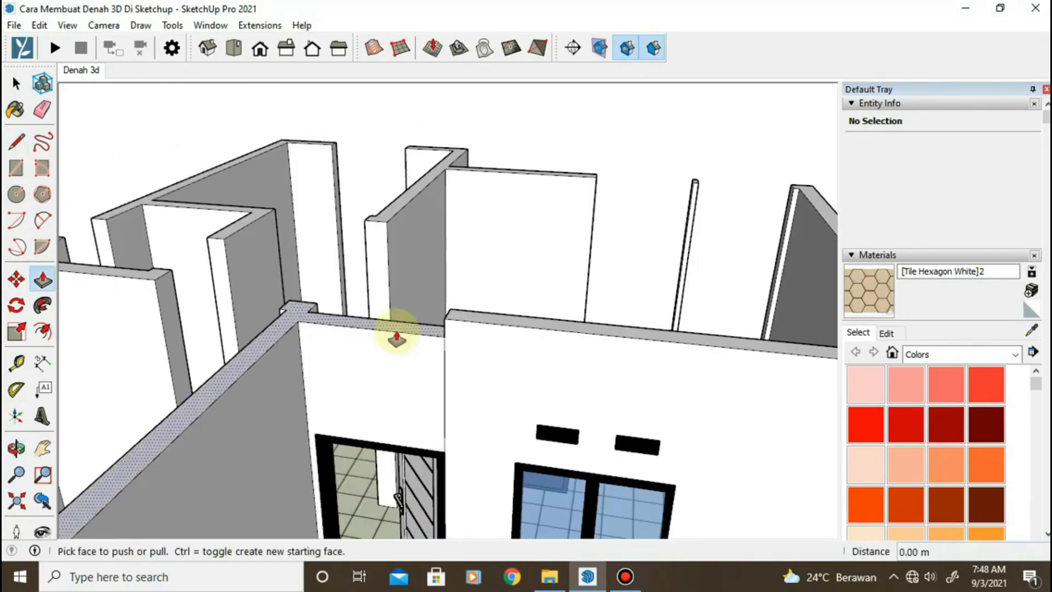
left_click(437, 329)
key("e")
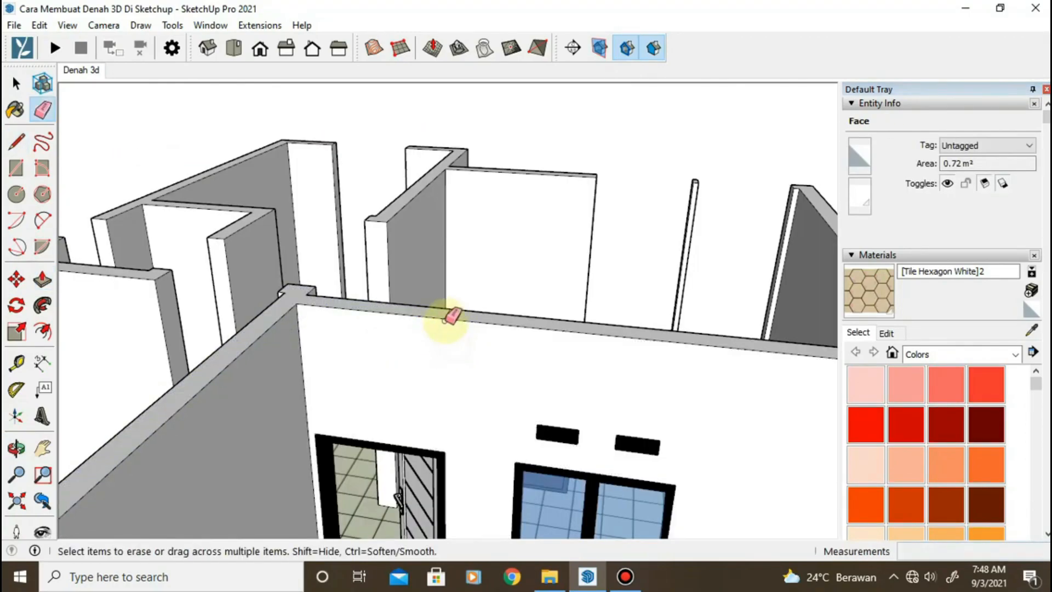
Move the window vent nearest the entrance door onto the door frame's corner and raise it clear of the frame
scroll(450, 362, "down", 3)
scroll(342, 380, "up", 5)
mouse_move(342, 380)
middle_mouse_down()
mouse_move(225, 482)
mouse_move(326, 367)
mouse_move(382, 383)
mouse_move(206, 377)
middle_mouse_up()
scroll(382, 383, "down", 10)
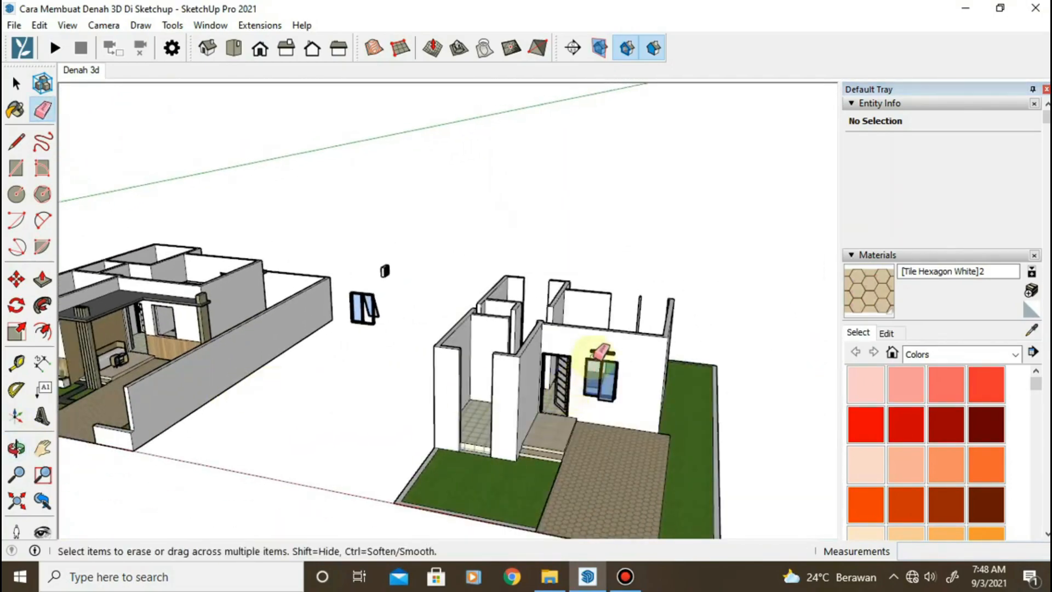
scroll(603, 357, "up", 5)
middle_click_drag(451, 336, 764, 488, "shift")
mouse_move(223, 319)
middle_mouse_down()
mouse_move(321, 277)
mouse_move(357, 406)
middle_mouse_up()
scroll(357, 406, "down", 4)
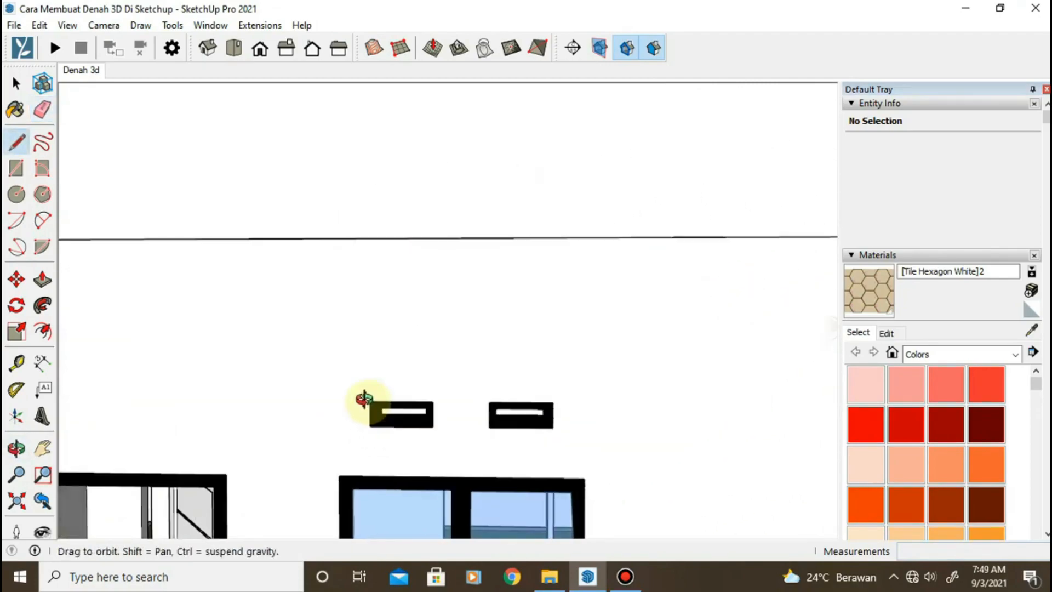
left_click_drag(363, 400, 383, 386)
middle_click_drag(383, 386, 478, 405, "shift")
left_click(16, 84)
scroll(414, 279, "up", 2)
left_click(459, 401)
key("m")
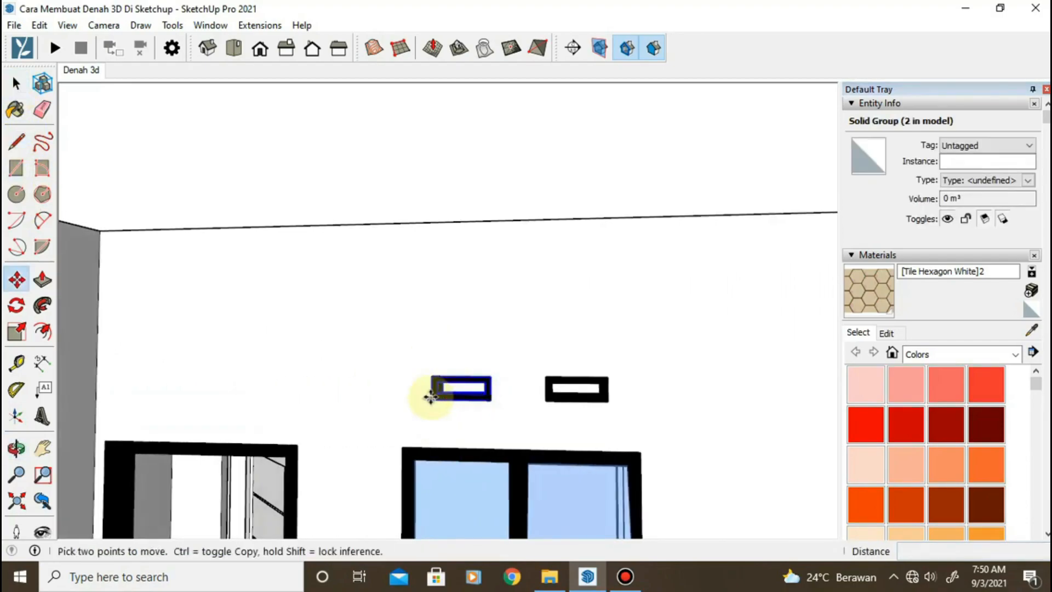
left_click(431, 401)
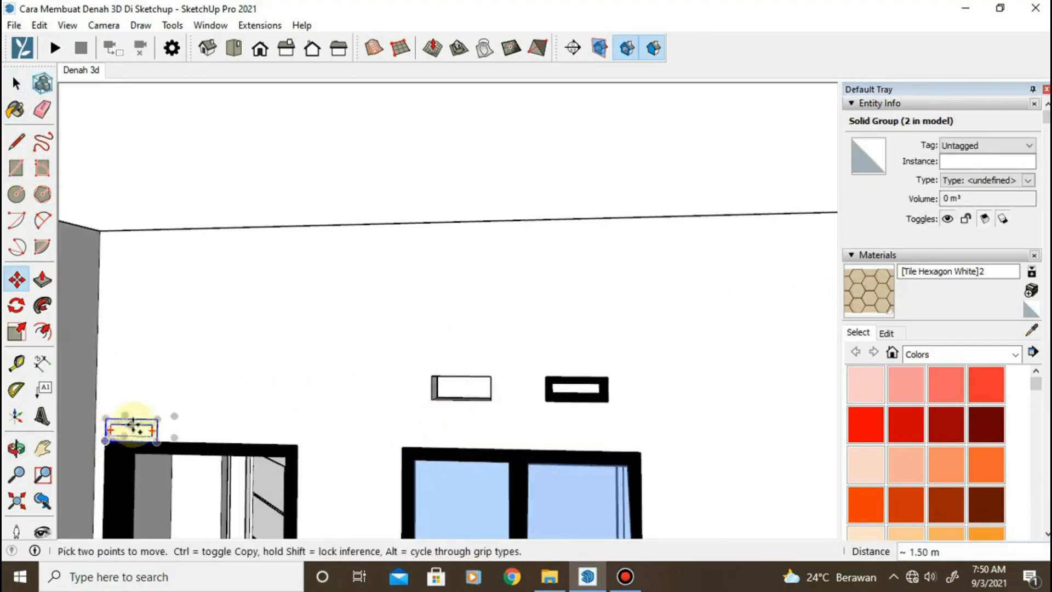
left_click(141, 423)
left_click(142, 357)
Draw a guide outline on the wall above the entrance door frame, spanning the frame's full width
key("l")
left_click(105, 440)
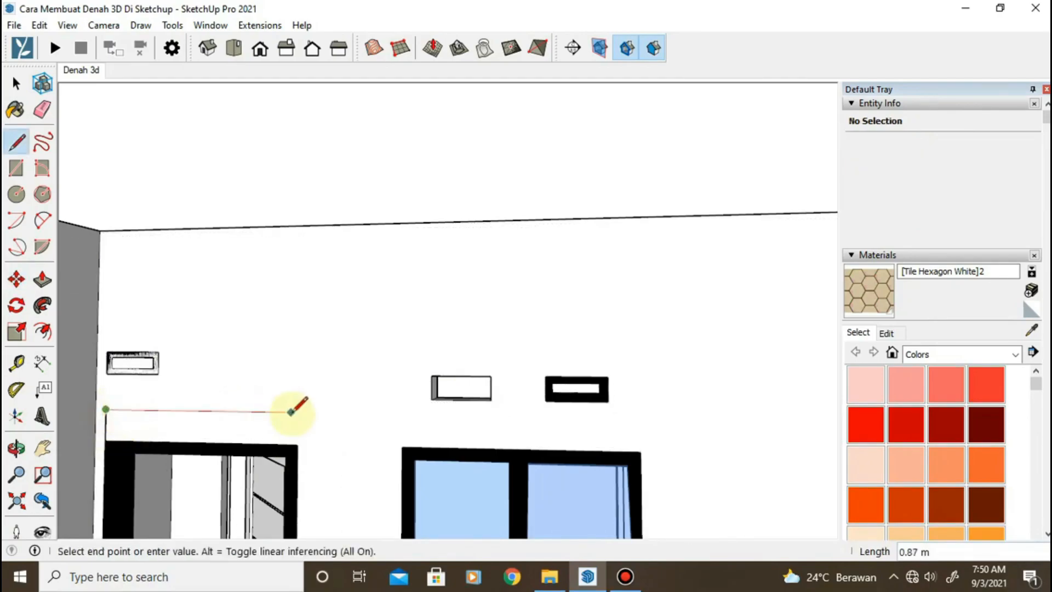
left_click(297, 412)
left_click(106, 409)
Draw three vertical guide lines above the door, at the midpoint and quarter points of the horizontal guide line
left_click(200, 410)
left_click(200, 366)
key("Escape")
left_click(152, 410)
left_click(154, 381)
key("Escape")
left_click(248, 412)
left_click(248, 382)
Centre the vent on the first quarter-point guide above the entrance door and copy it to the other quarter-point guide
key("space")
left_click(153, 372)
middle_click_drag(171, 392, 236, 378)
key("m")
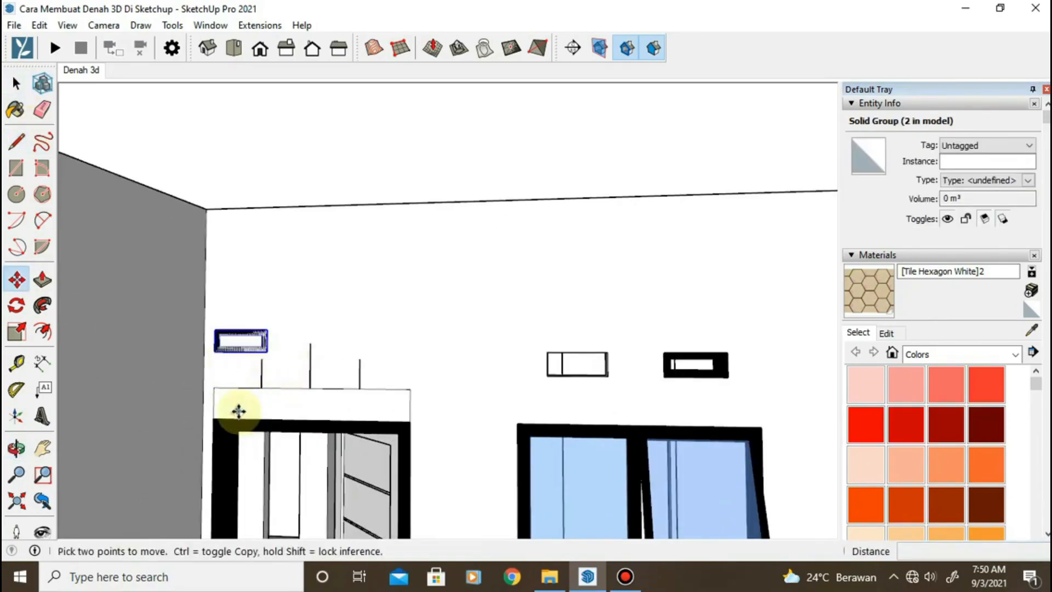
left_click(215, 352)
left_click(240, 374)
left_click(261, 375)
key("ctrl")
left_click(261, 375)
left_click(359, 375)
Erase the guide lines between the entrance door frame and its vents
key("e")
mouse_move(274, 384)
left_mouse_down()
mouse_move(211, 399)
mouse_move(364, 385)
mouse_move(415, 403)
left_mouse_up()
middle_click_drag(341, 399, 346, 400)
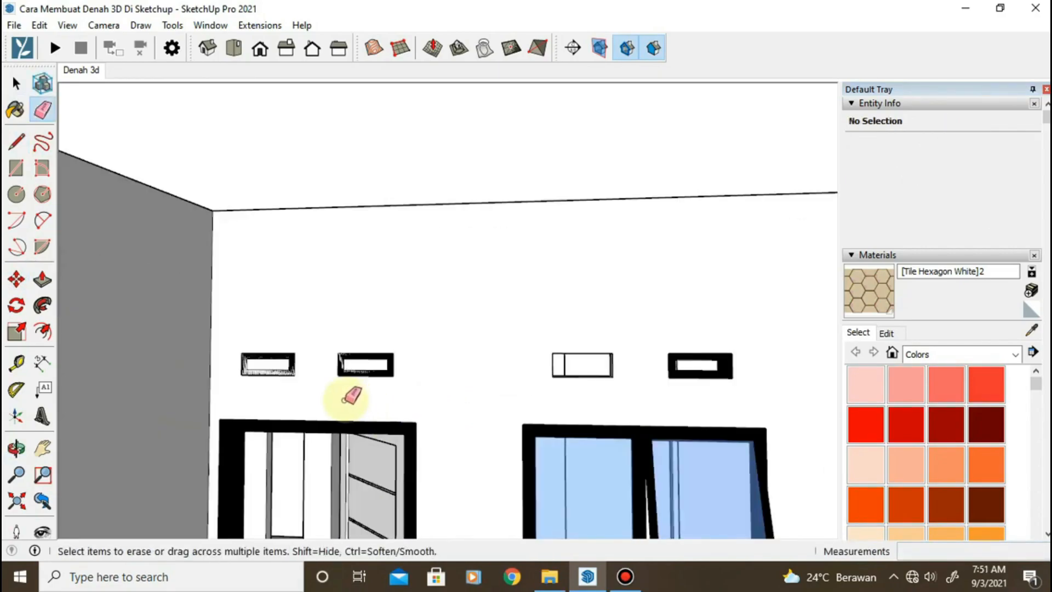
Draw a rectangle on the wall around each of the two vents above the entrance door
key("r")
left_click(241, 353)
left_click(295, 376)
left_click(338, 353)
left_click(394, 376)
Push both vent rectangles above the entrance door 0.15 m through the wall to open them
key("p")
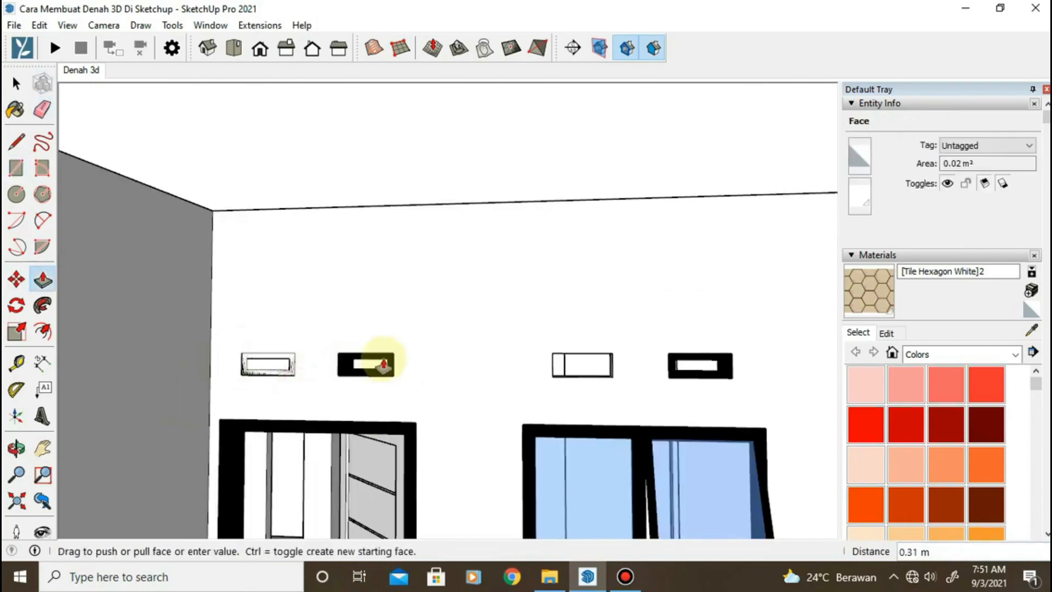
scroll(265, 368, "up", 2)
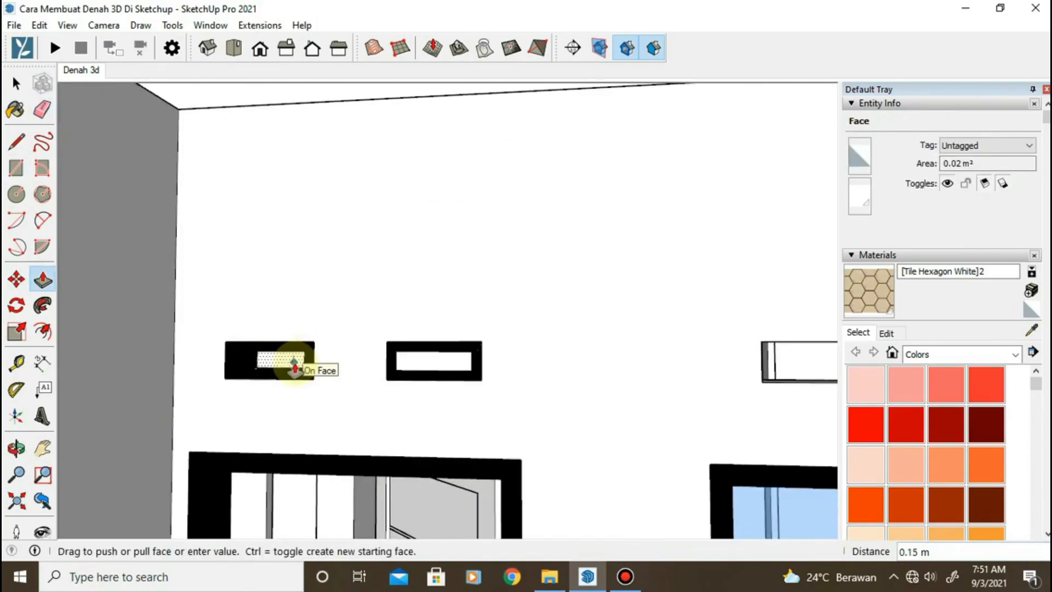
left_click(294, 365)
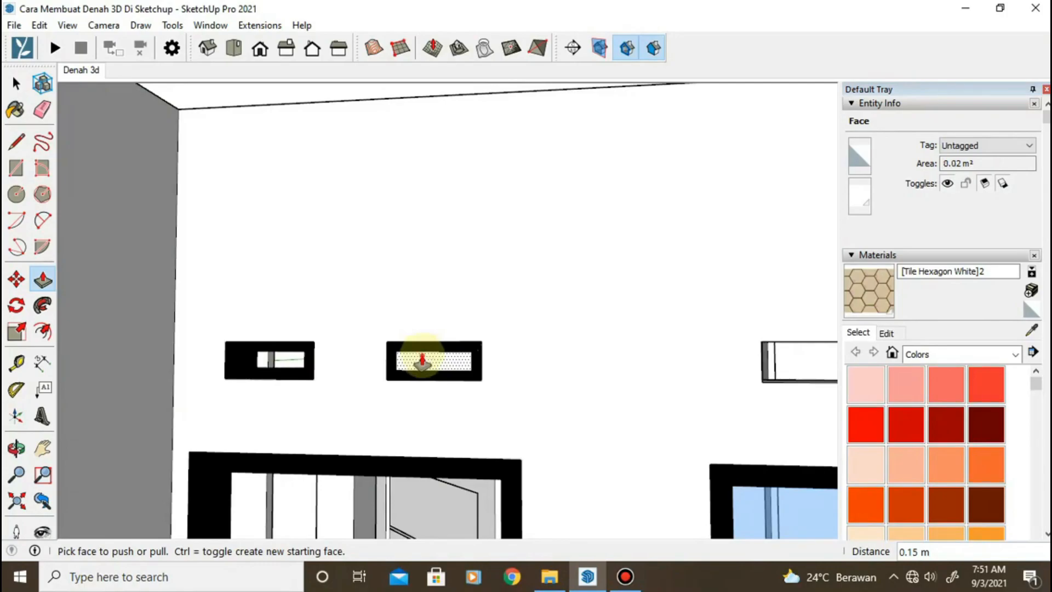
middle_click_drag(463, 357, 458, 282)
Copy the vent above the door nearest the window into the empty vent opening above the window
key("space")
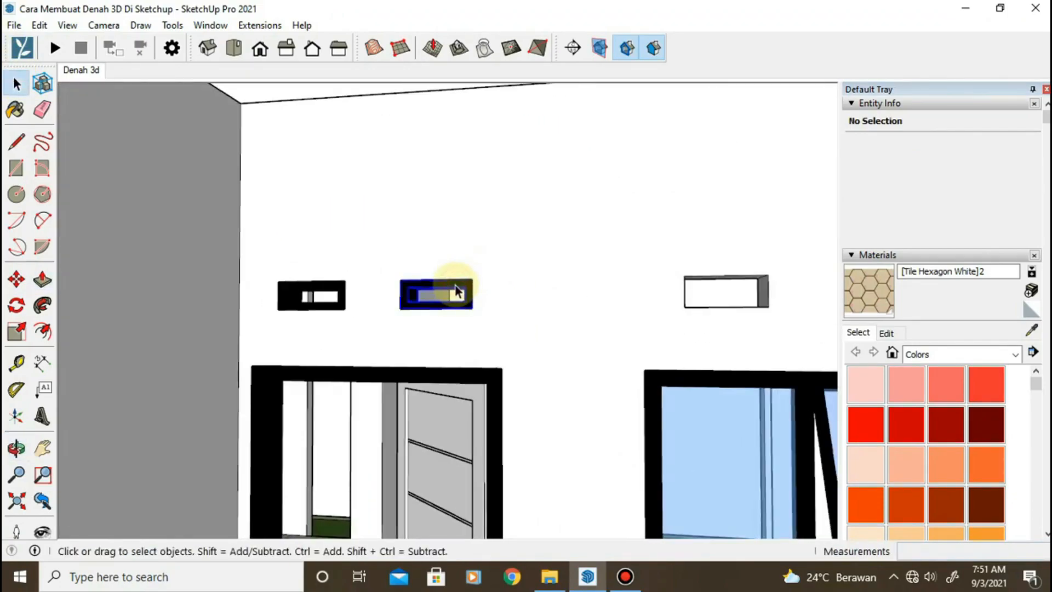
left_click(456, 289)
key("ctrl")
left_click(473, 310)
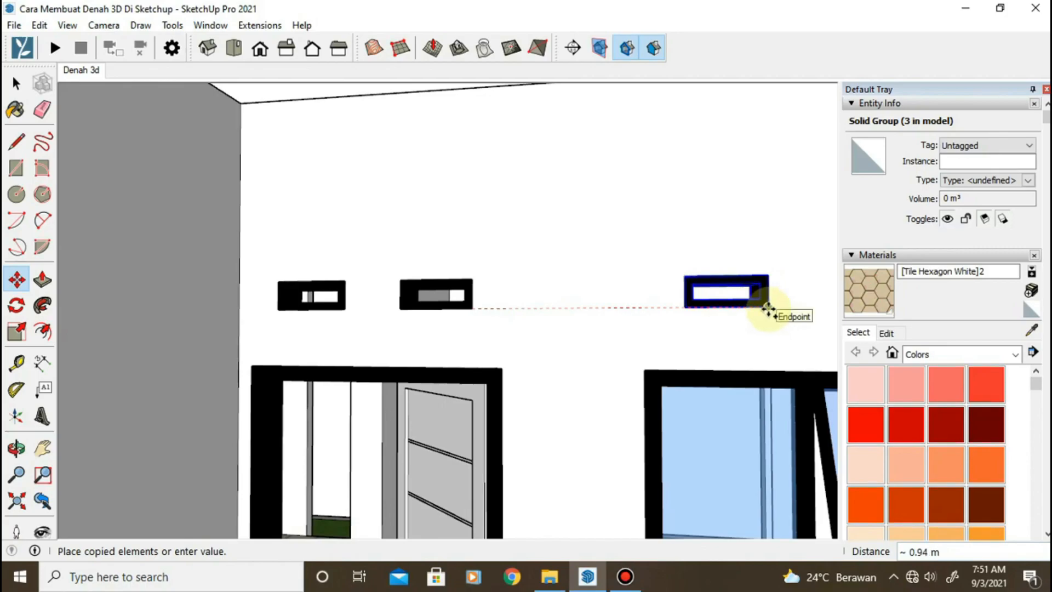
left_click(750, 313)
Examine the front wall with its door, window and vents from several angles
scroll(587, 395, "down", 6)
middle_click_drag(633, 394, 549, 383)
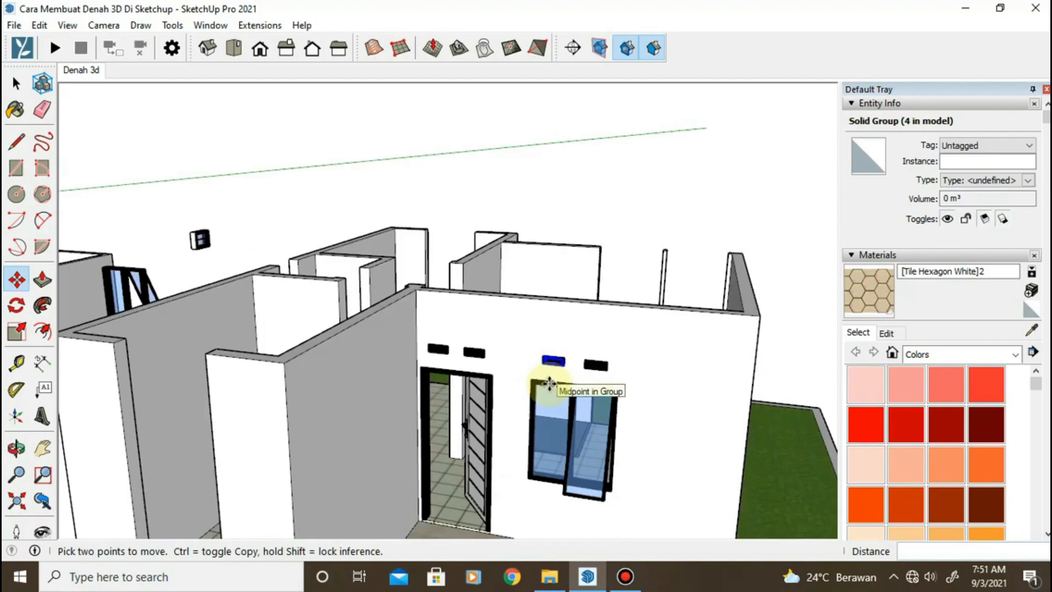
middle_click_drag(575, 364, 578, 326)
key("space")
scroll(475, 379, "up", 5)
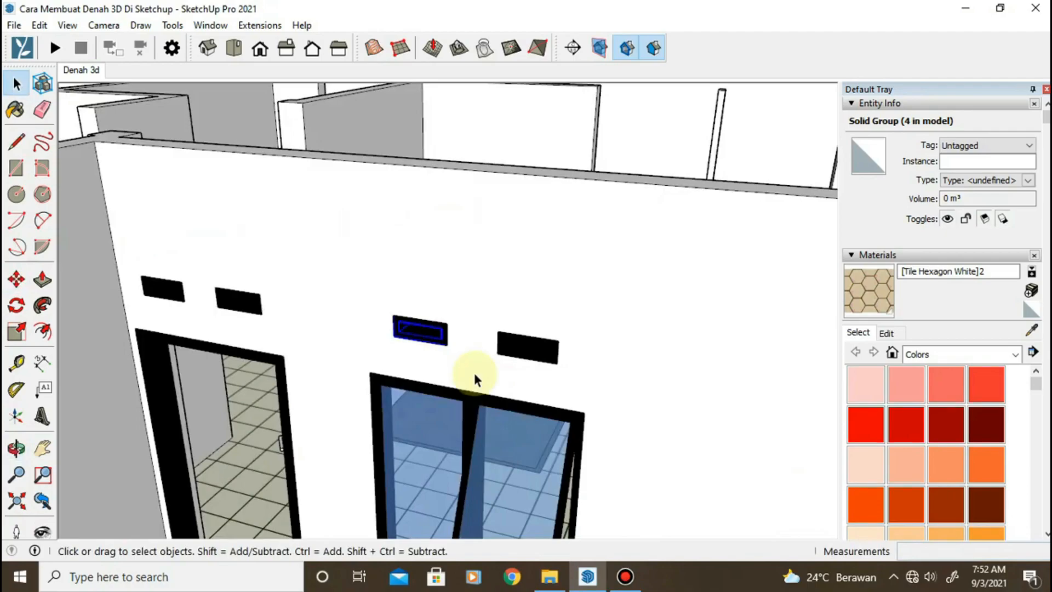
middle_click_drag(532, 319, 504, 324)
scroll(505, 327, "down", 4)
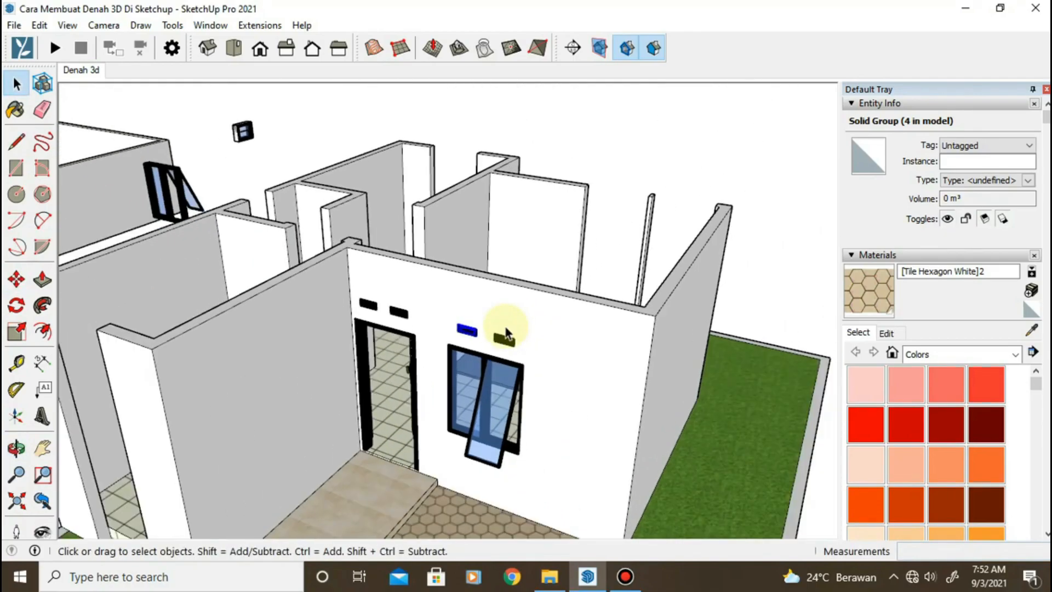
Copy the entrance door into the interior doorway of the front room
scroll(504, 328, "down", 2)
middle_click_drag(445, 374, 447, 341)
scroll(446, 350, "up", 5)
left_click(422, 379)
scroll(594, 385, "down", 4)
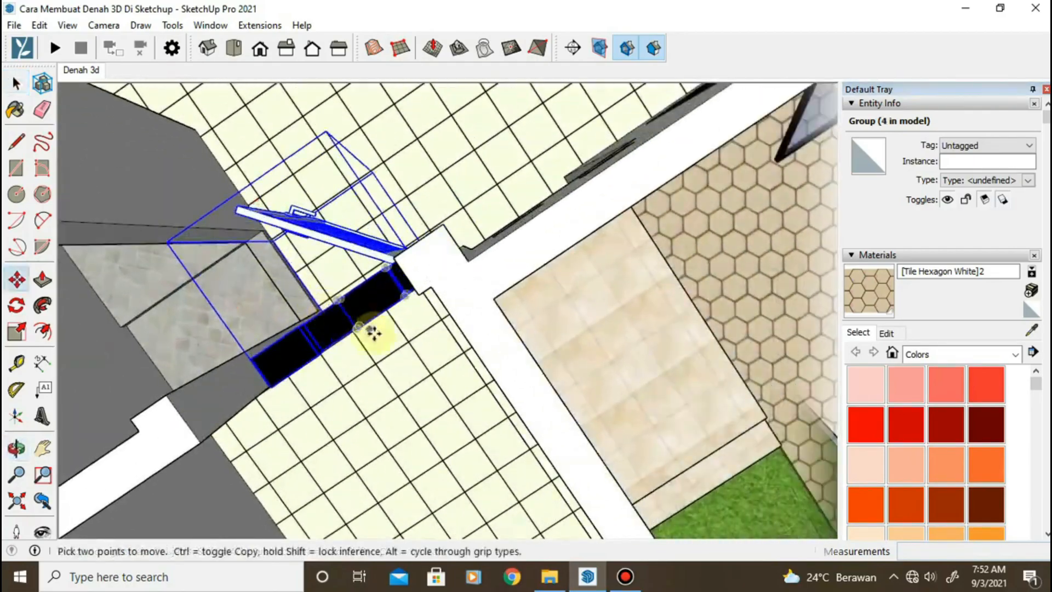
middle_click_drag(370, 335, 173, 278)
Rotate the interior door and its two vents half a turn about the door frame's corner
left_click(16, 305)
middle_click_drag(417, 307, 412, 357)
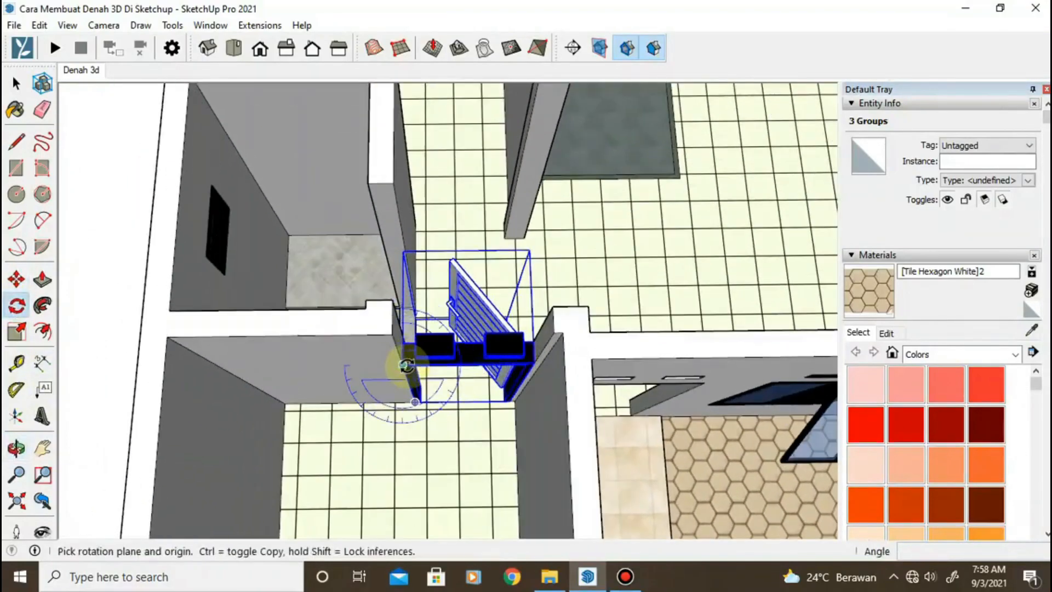
left_click(537, 365)
left_click(265, 336)
scroll(412, 391, "up", 2)
Move the rotated door and vents from the frame corner back into the interior doorway
left_click(16, 279)
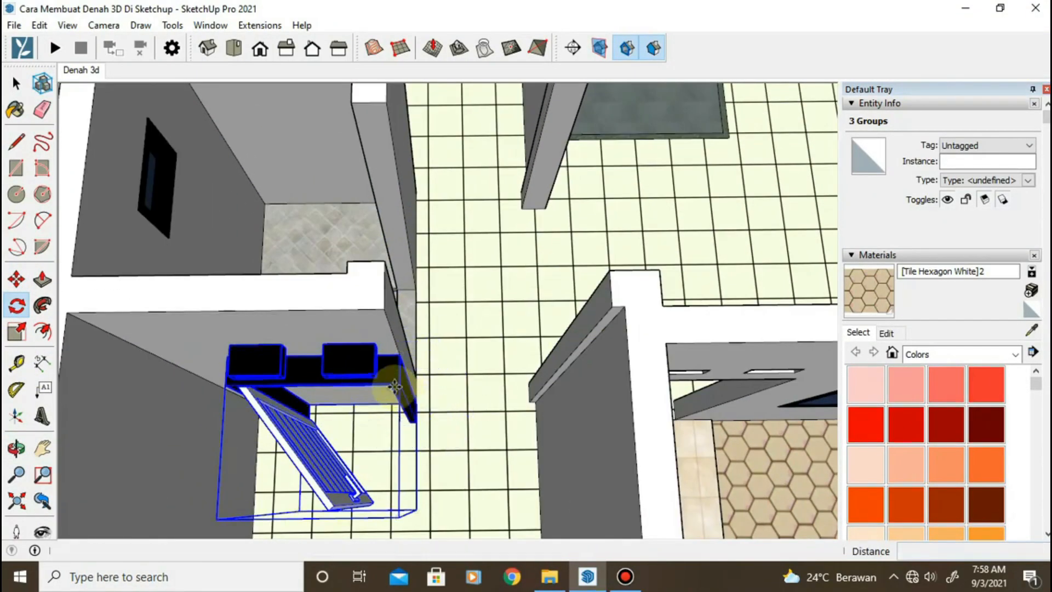
left_click(400, 388)
left_click(544, 385)
Flip the interior door and its two vents along the red direction
scroll(544, 385, "up", 3)
middle_click_drag(544, 385, 445, 352)
right_click(447, 355)
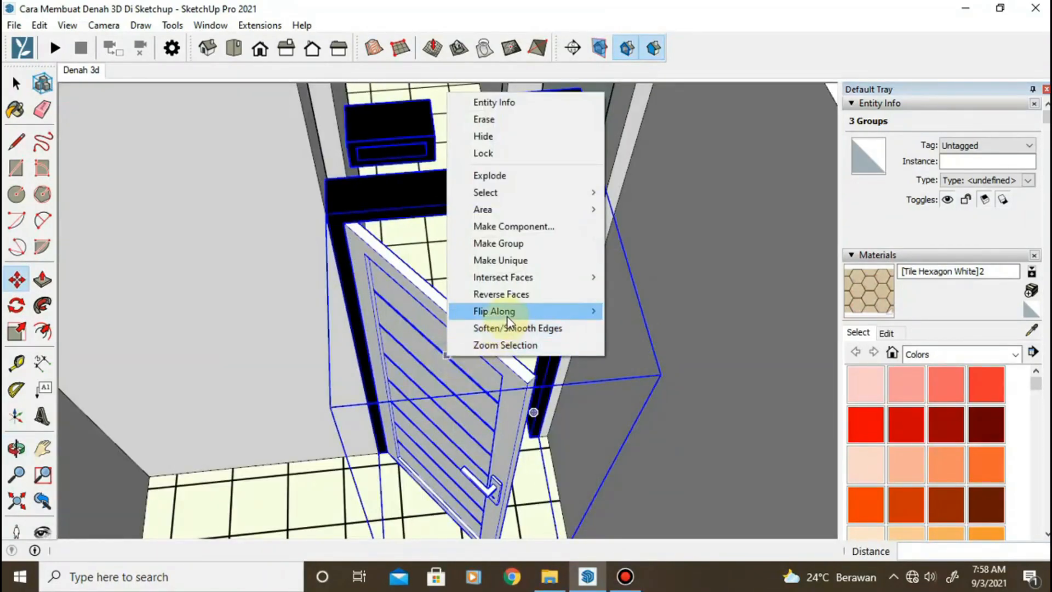
mouse_move(581, 316)
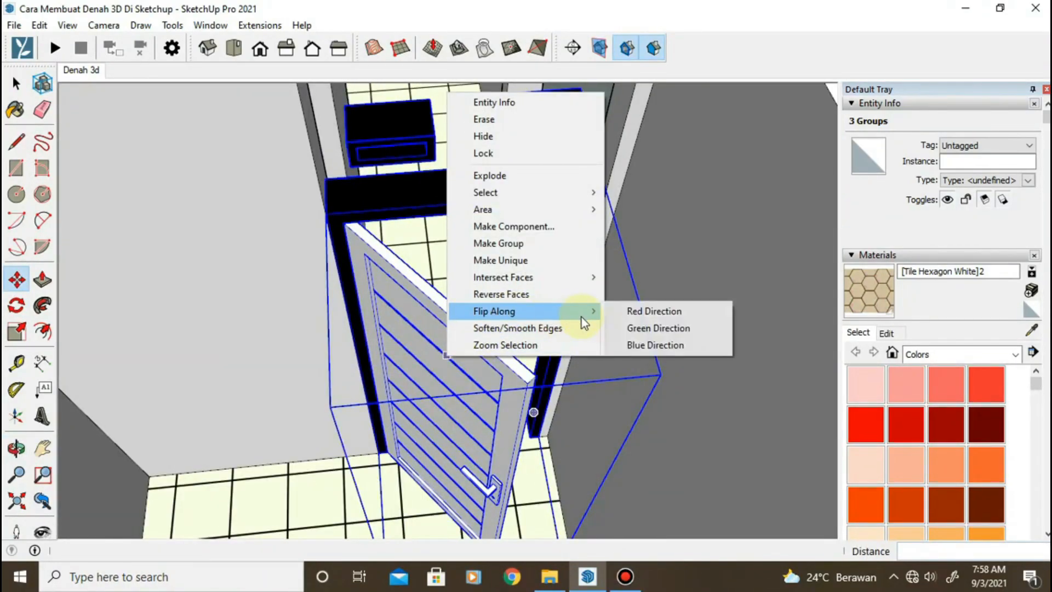
left_click(649, 312)
Draw a rectangle about 0.95 by 0.15 m on the wall end above the interior door and extrude it across the doorway
middle_click_drag(648, 312, 399, 322)
scroll(657, 381, "down", 3)
scroll(606, 321, "up", 2)
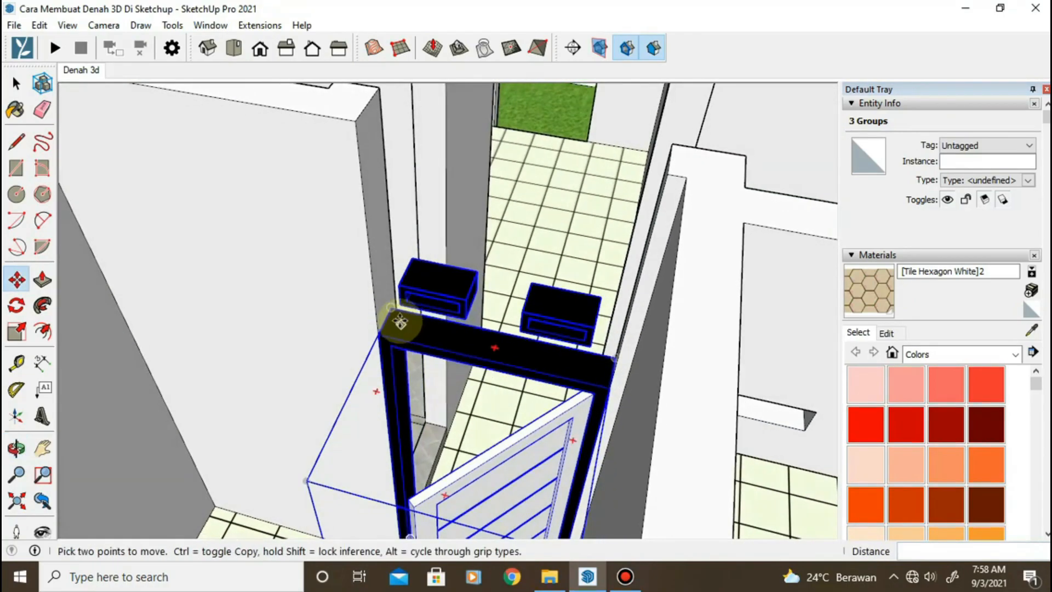
key("r")
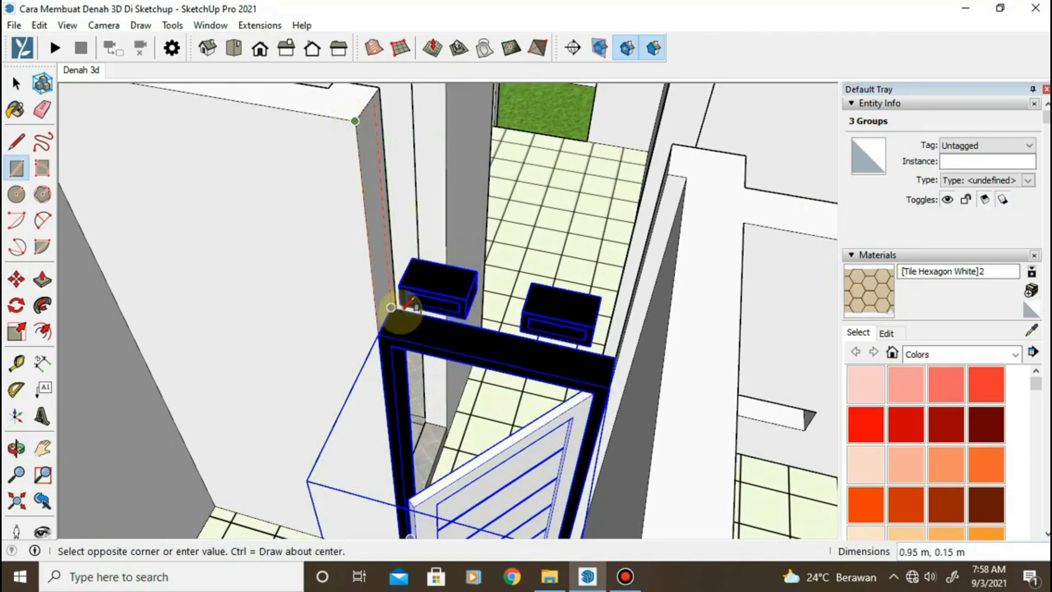
left_click(388, 290)
left_click(638, 312)
Erase the leftover seam line on the wall above the interior door
mouse_move(638, 312)
middle_mouse_down()
mouse_move(665, 284)
mouse_move(671, 247)
middle_mouse_up()
key("e")
left_click(659, 291)
Draw 0.25 by 0.10 m rectangles around both vents above the interior door and push them through the wall
key("r")
left_click(420, 309)
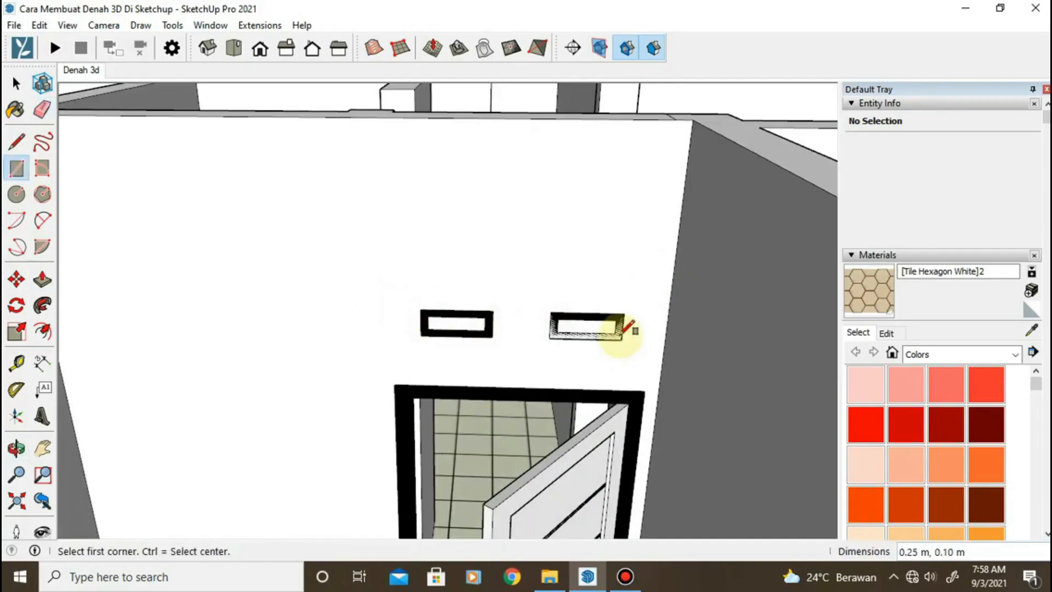
key("p")
scroll(594, 328, "up", 5)
middle_click_drag(618, 334, 594, 299)
left_click(636, 301)
left_click(664, 289)
double_click(354, 297)
Examine the walls, doors, windows and vents across the whole house
middle_click_drag(403, 305, 465, 454)
scroll(497, 394, "down", 3)
scroll(501, 387, "down", 8)
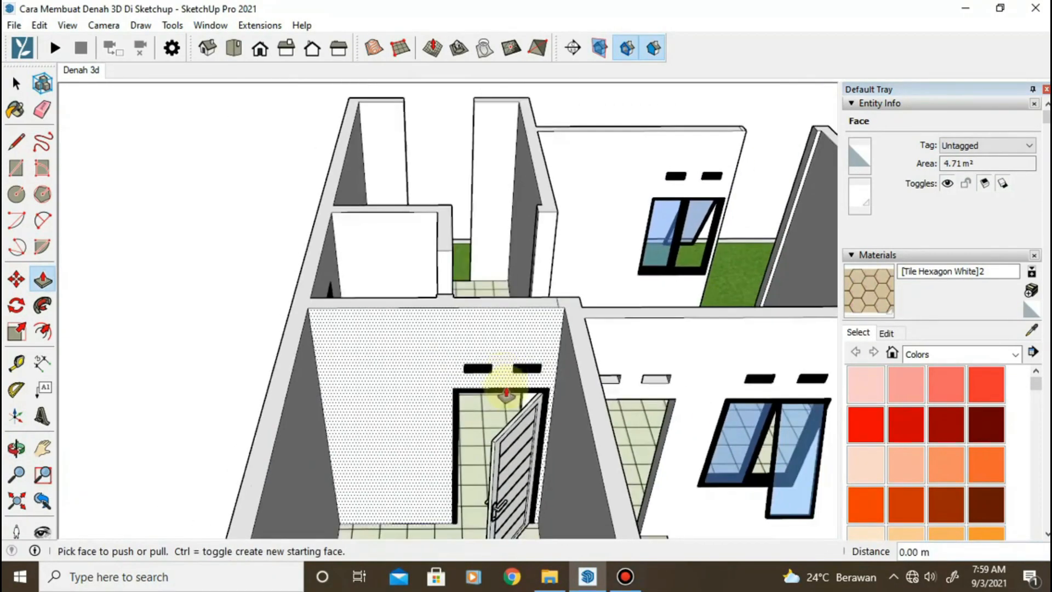
middle_click_drag(507, 390, 189, 434)
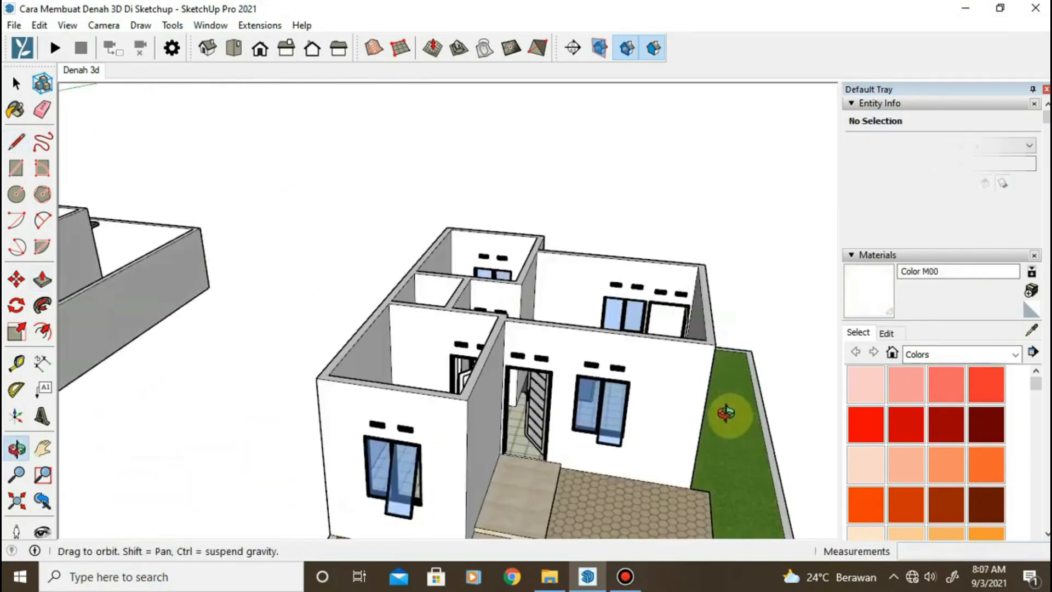
middle_click_drag(728, 416, 387, 364)
scroll(615, 441, "up", 5)
left_click_drag(616, 442, 887, 417)
Draw 0.15 m lines across both front corners of the yard's boundary strip to separate the side strips from the front
middle_click_drag(760, 390, 246, 403, "shift")
middle_click_drag(247, 402, 465, 431)
scroll(460, 438, "up", 3)
key("p")
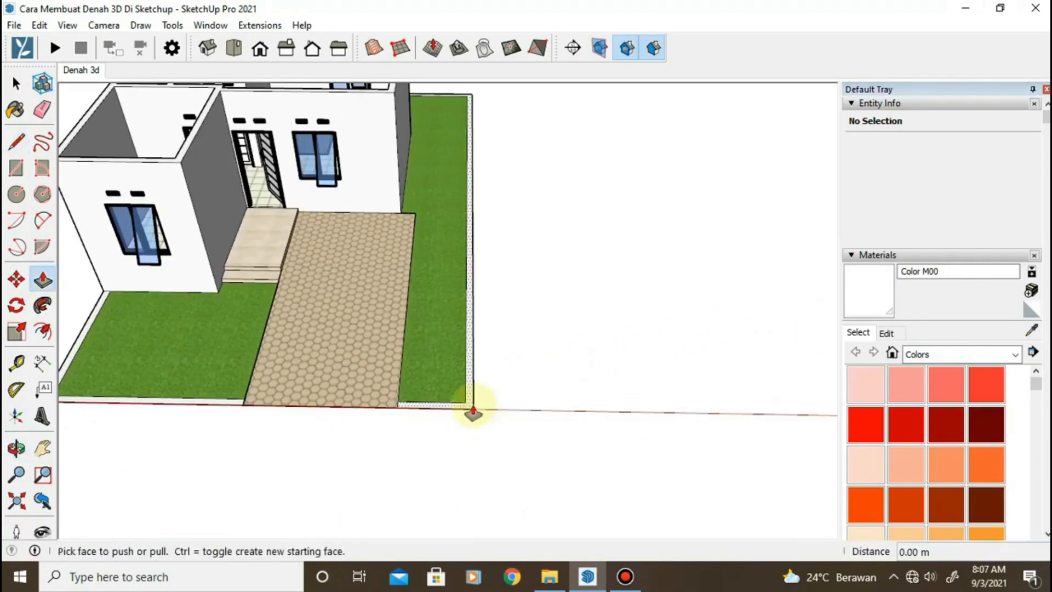
scroll(469, 412, "up", 5)
key("l")
left_click(459, 398)
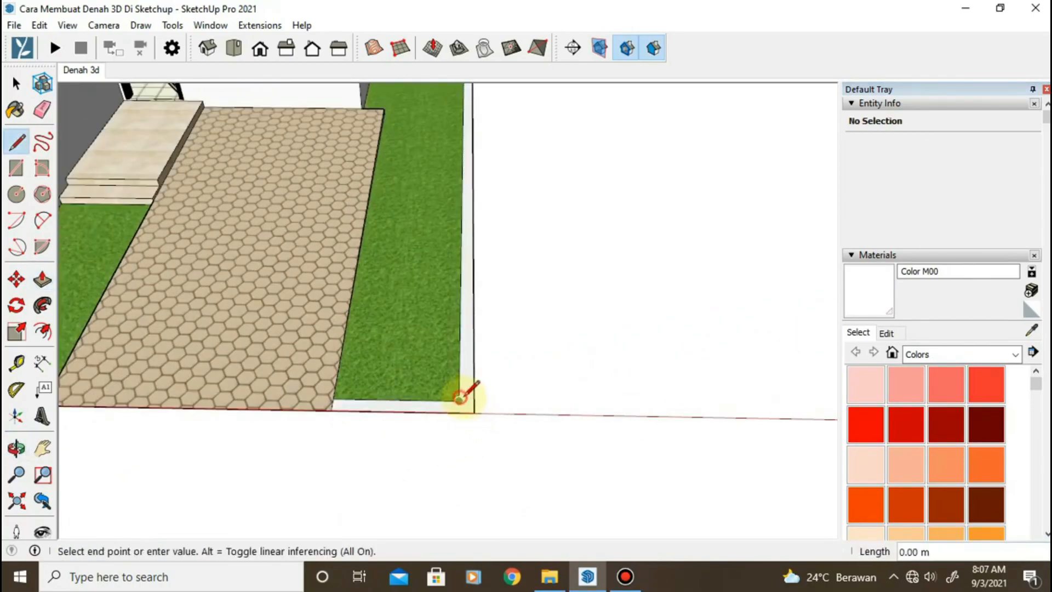
middle_click_drag(206, 395, 202, 428)
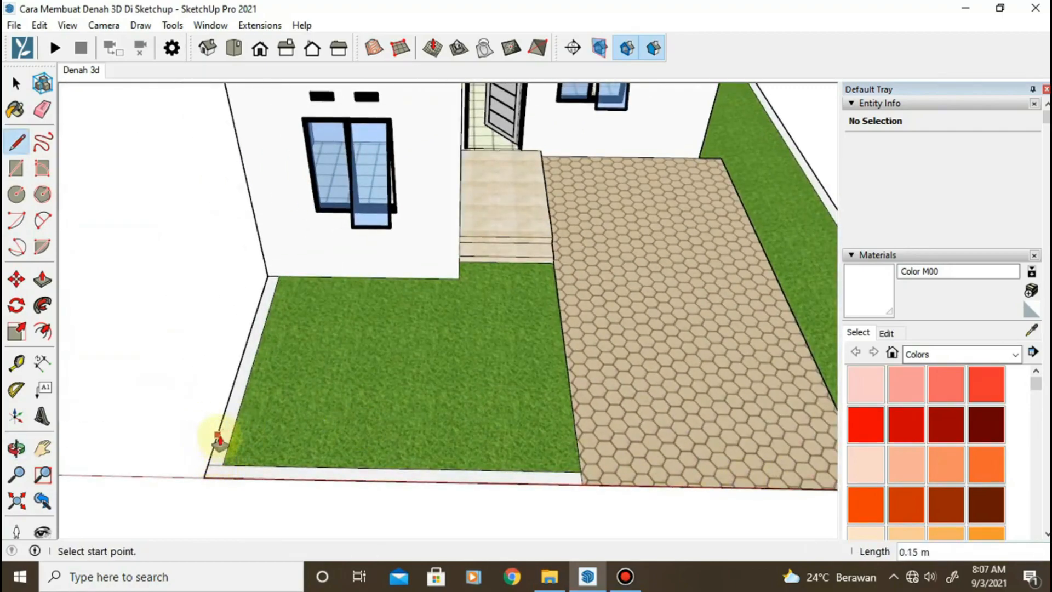
Extrude both side boundary strips of the front yard up 2 m into fence walls
key("p")
left_click(222, 430)
type("2")
key("Return")
scroll(231, 417, "down", 3)
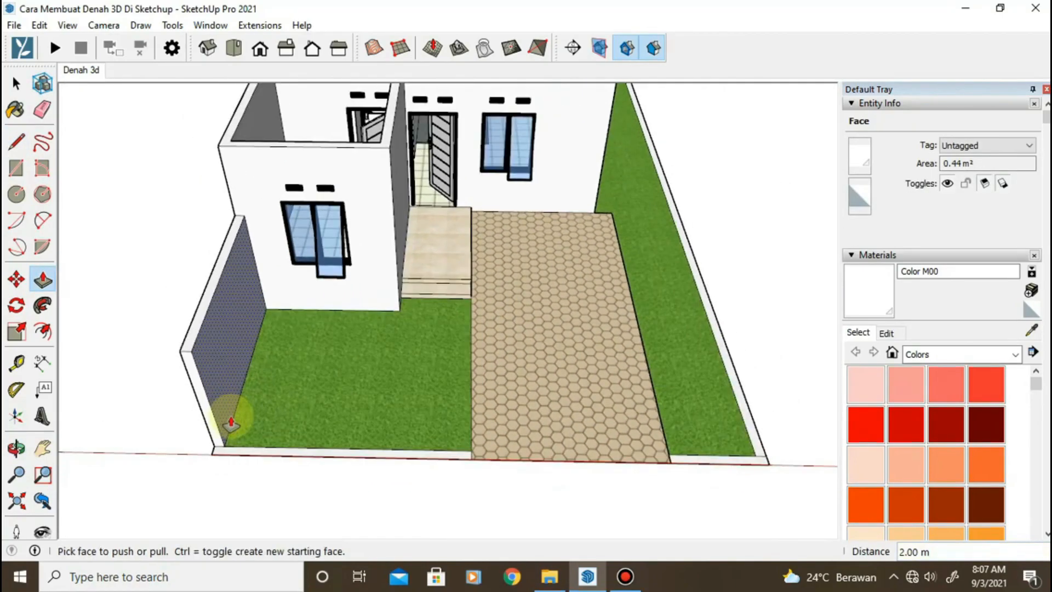
scroll(231, 418, "down", 4)
scroll(472, 369, "up", 4)
double_click(481, 367)
scroll(481, 367, "down", 3)
Extrude the front boundary strips beside the paved driveway up into low walls
middle_click_drag(706, 389, 756, 350)
scroll(688, 304, "up", 4)
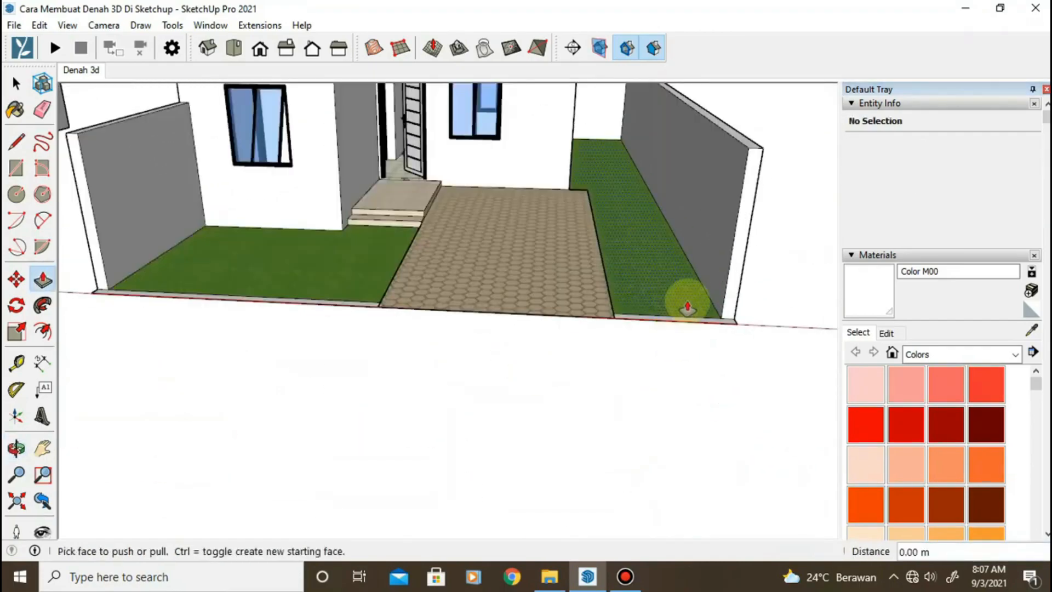
scroll(688, 307, "up", 3)
left_click(687, 307)
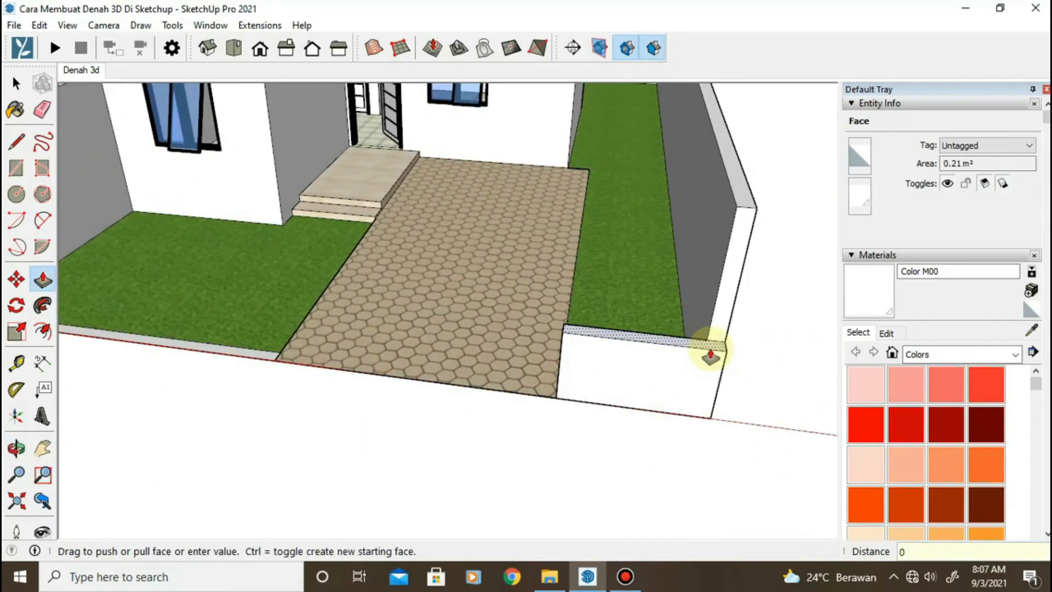
left_click(711, 356)
middle_click_drag(469, 364, 526, 389)
Draw lines along the front room's outer wall from both bottom corners of its window to the wall edges
scroll(488, 360, "down", 6)
scroll(481, 442, "up", 3)
scroll(530, 383, "up", 5)
scroll(530, 384, "up", 2)
key("l")
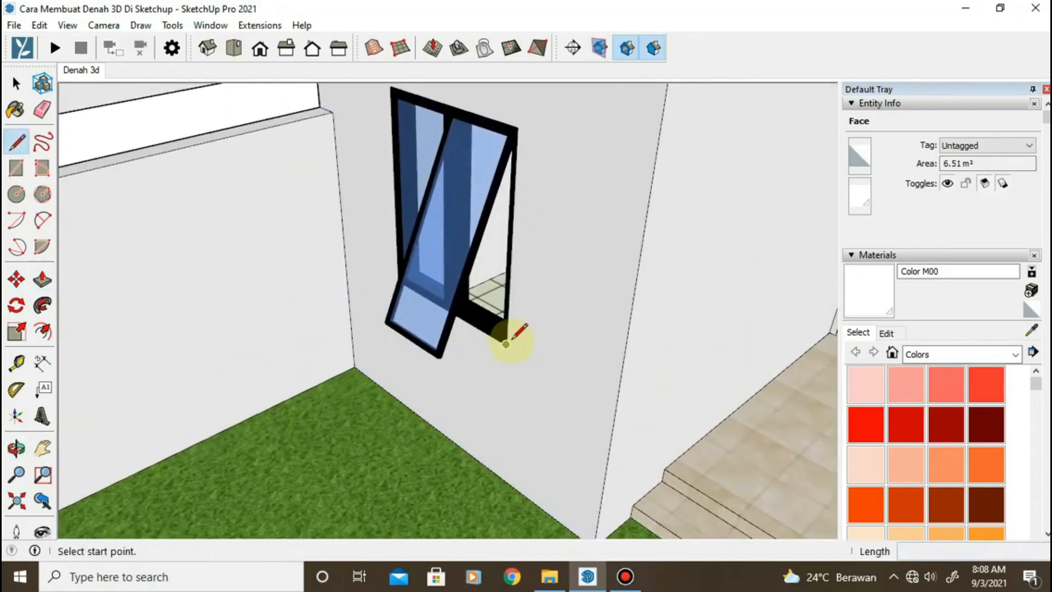
left_click(505, 345)
mouse_move(424, 351)
middle_mouse_down()
mouse_move(483, 439)
mouse_move(550, 401)
middle_mouse_up()
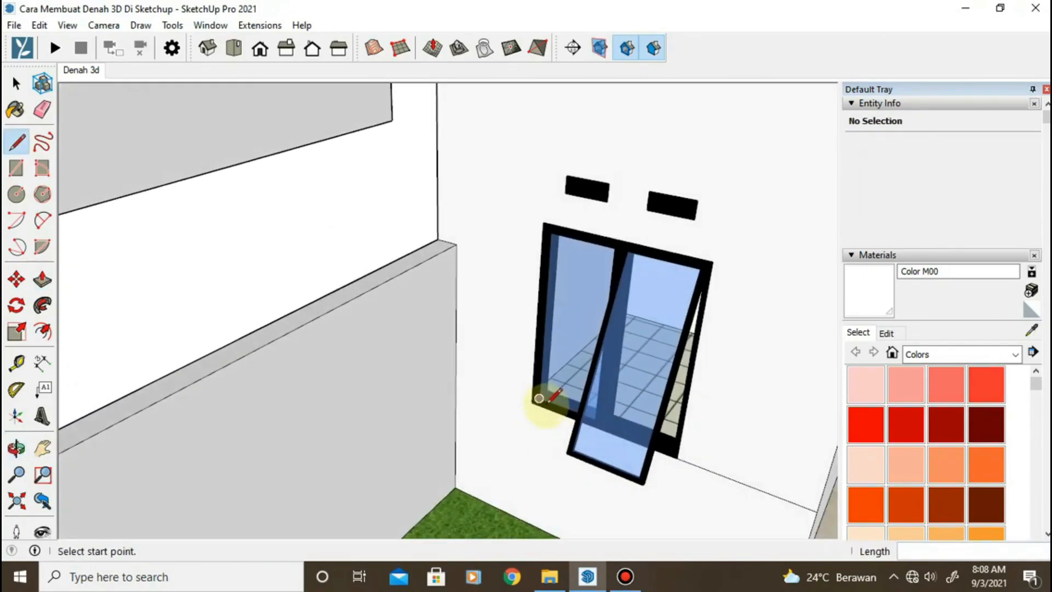
left_click(457, 378)
scroll(456, 377, "down", 6)
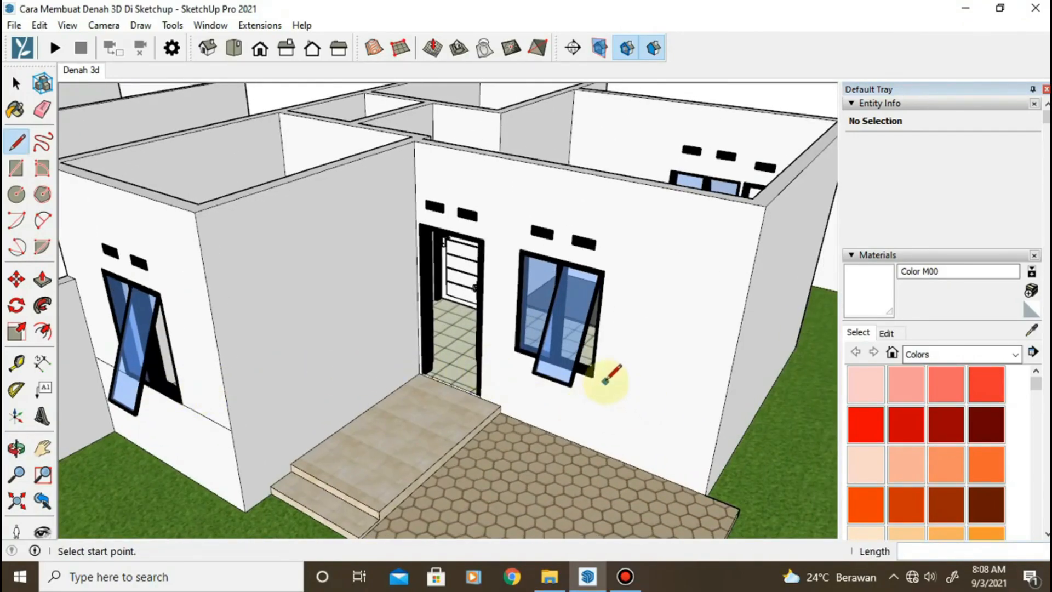
scroll(645, 404, "down", 8)
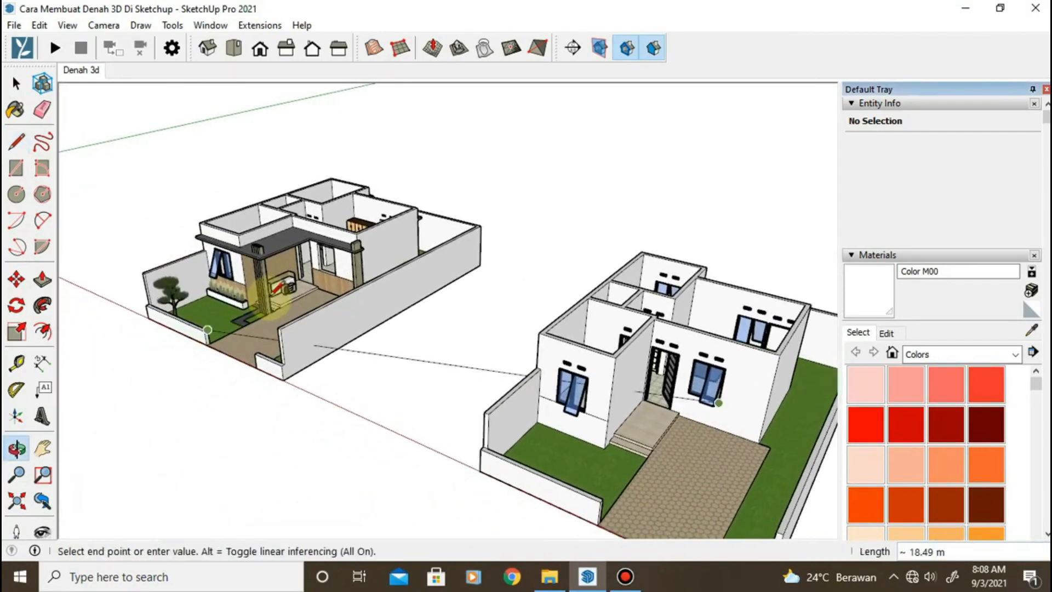
Paint the lower wall bands beneath both front windows with the wood plank material sampled from the finished house
scroll(390, 307, "up", 4)
scroll(390, 307, "up", 5)
middle_click_drag(296, 321, 131, 419)
left_click(355, 447)
scroll(286, 431, "down", 4)
left_click(1031, 330)
scroll(121, 393, "up", 3)
left_click(121, 393)
left_click(1031, 330)
middle_click_drag(350, 466, 613, 487)
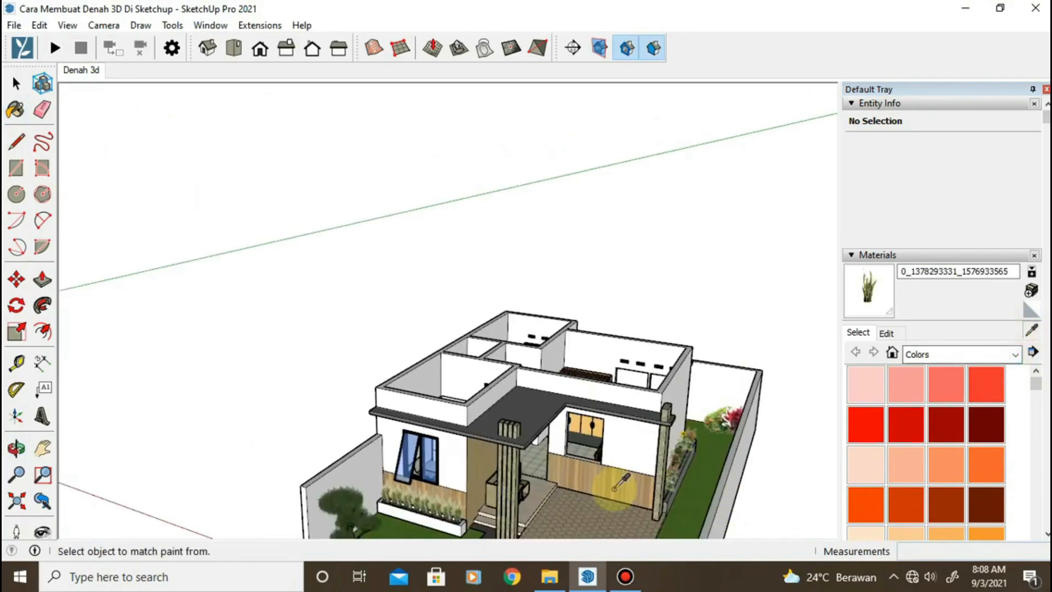
left_click(614, 487)
scroll(614, 487, "down", 5)
left_click(307, 345)
left_click(493, 359)
Paint the front room's side wall facing the terrace with the Wallpaper Thin Brown Stripes material sampled from the finished house
left_click(1030, 330)
left_click(83, 235)
left_click(355, 241)
middle_click_drag(355, 241, 580, 430)
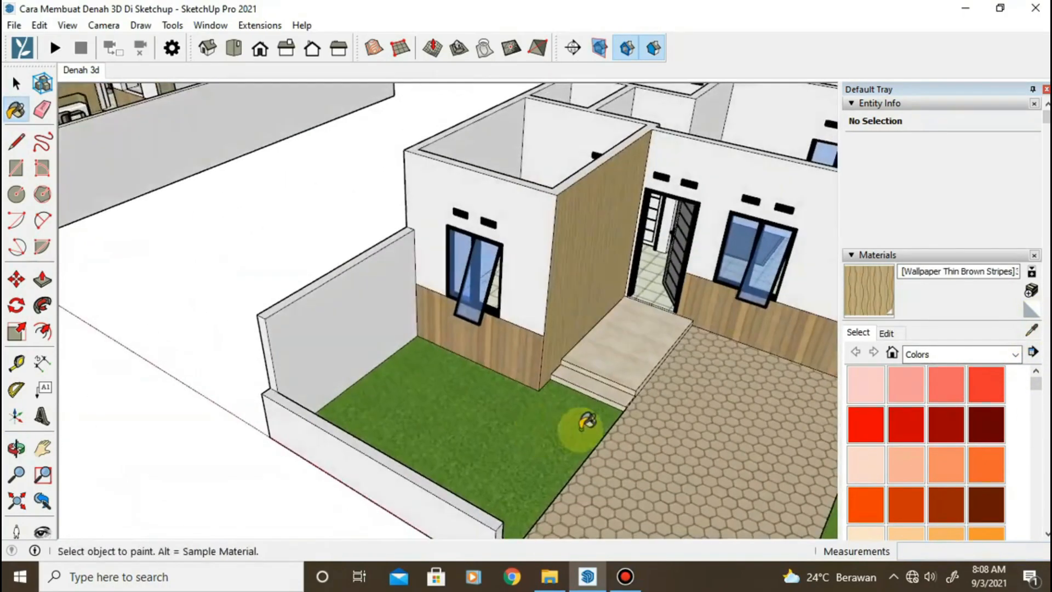
Place guides on the lawn along the front room's wall and at its ends for a planter, using 0.1 m and 0.3 m offsets
scroll(587, 421, "up", 3)
left_click(16, 363)
scroll(569, 346, "up", 2)
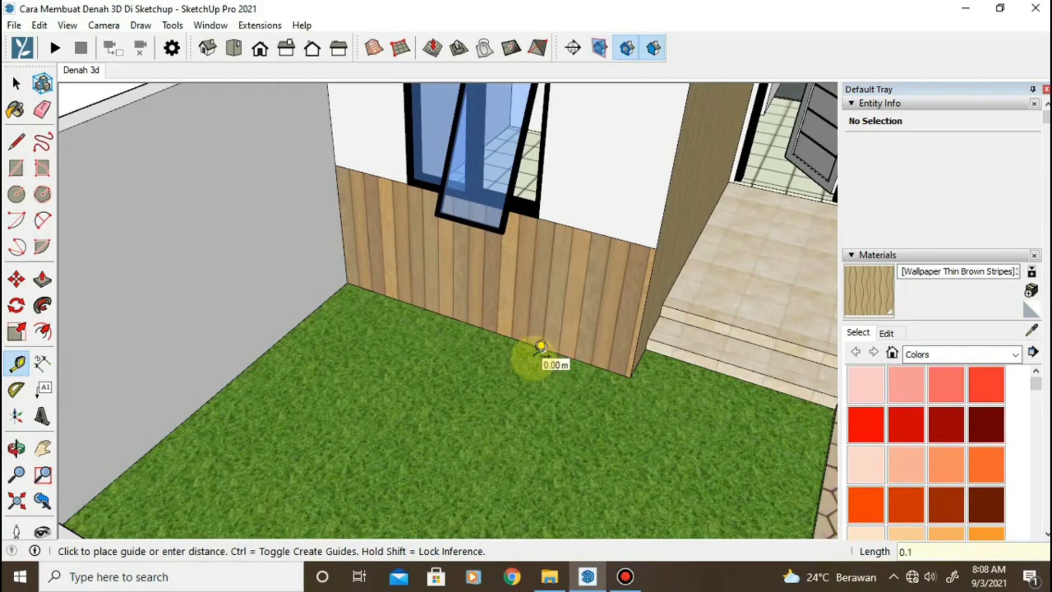
left_click(611, 372)
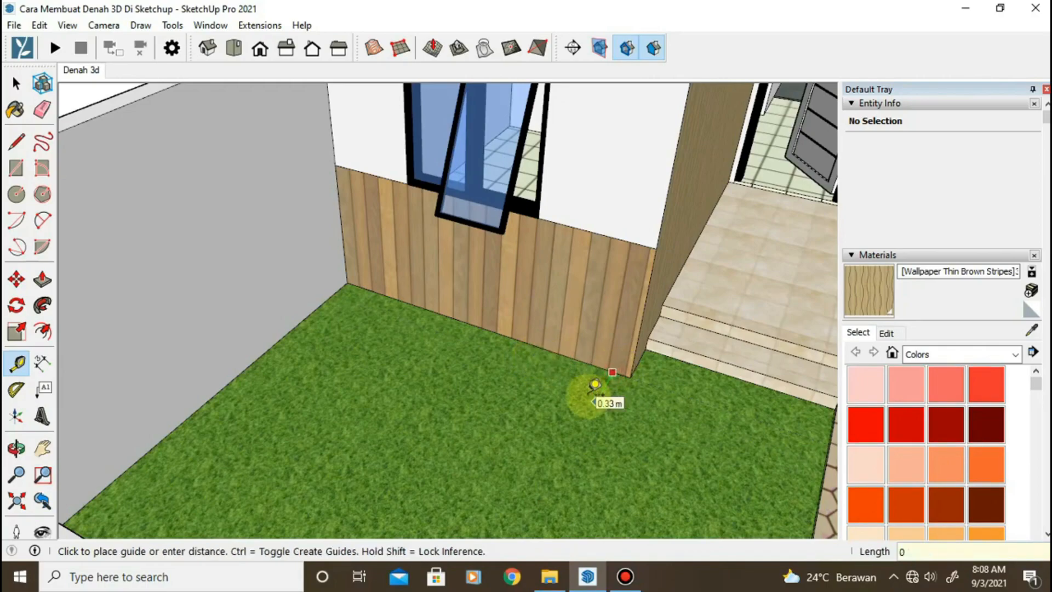
left_click(594, 373)
type("0.3")
key("Return")
left_click(566, 398)
type("0")
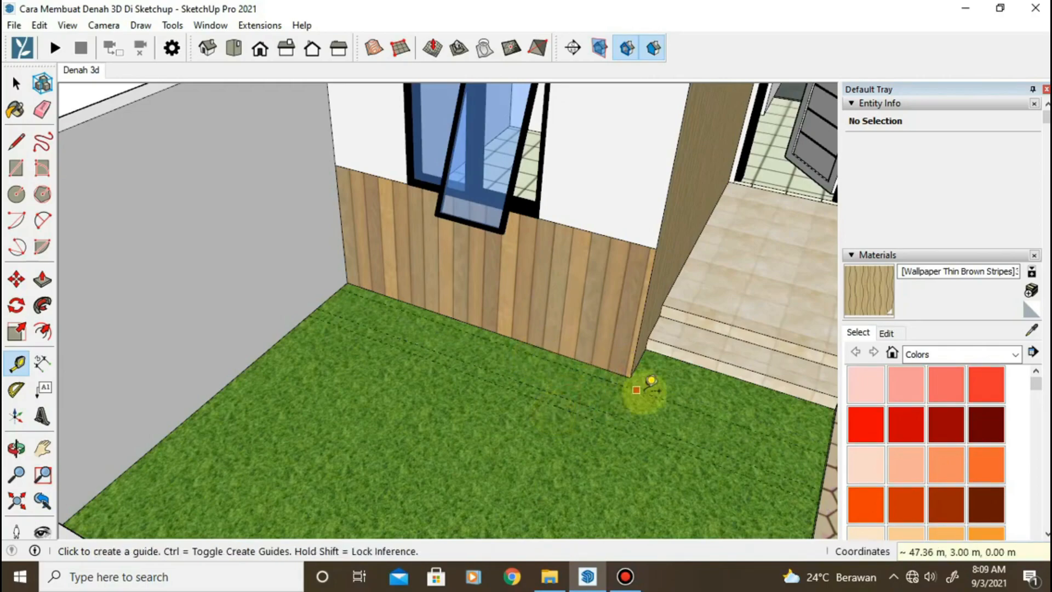
scroll(650, 381, "up", 2)
left_click(636, 364)
left_click(266, 285)
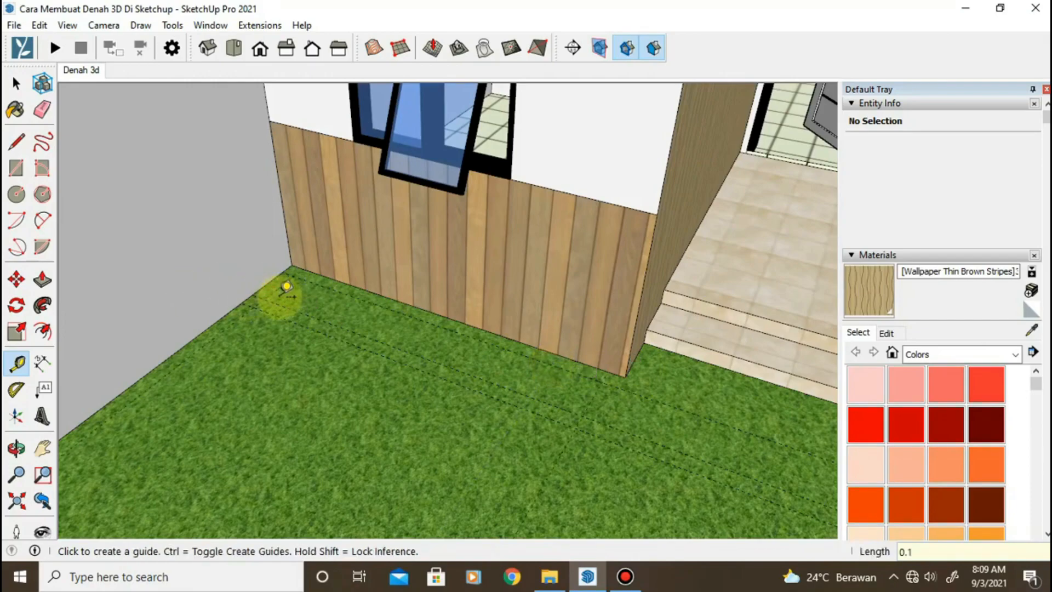
Draw the planter's rim with rectangles along the guides, 0.50 by 0.10 m at the end, and erase the surplus edges at its corners
key("r")
left_click(251, 294)
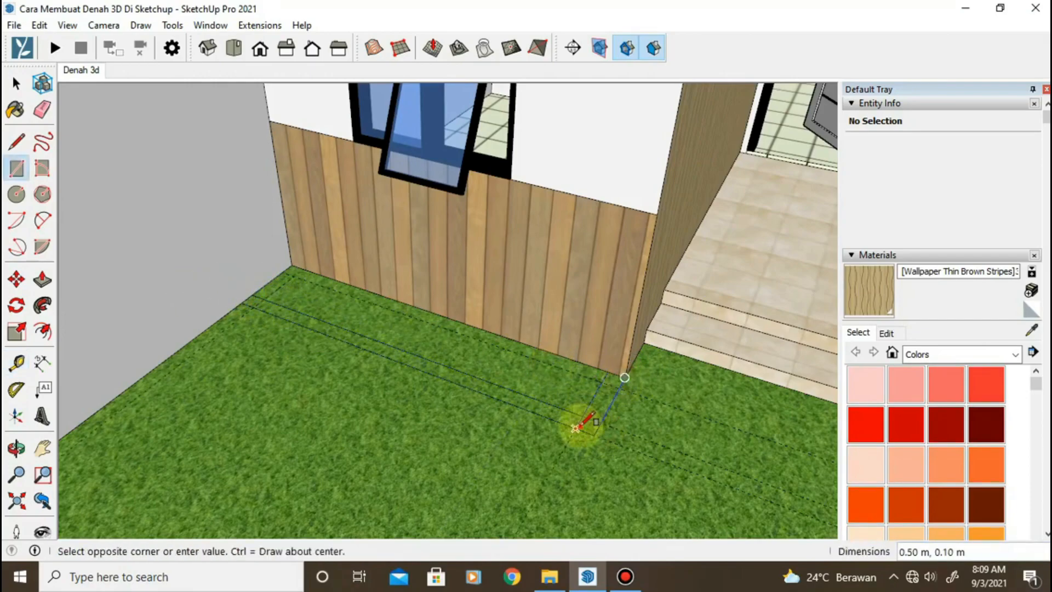
left_click(593, 434)
key("e")
scroll(285, 288, "up", 3)
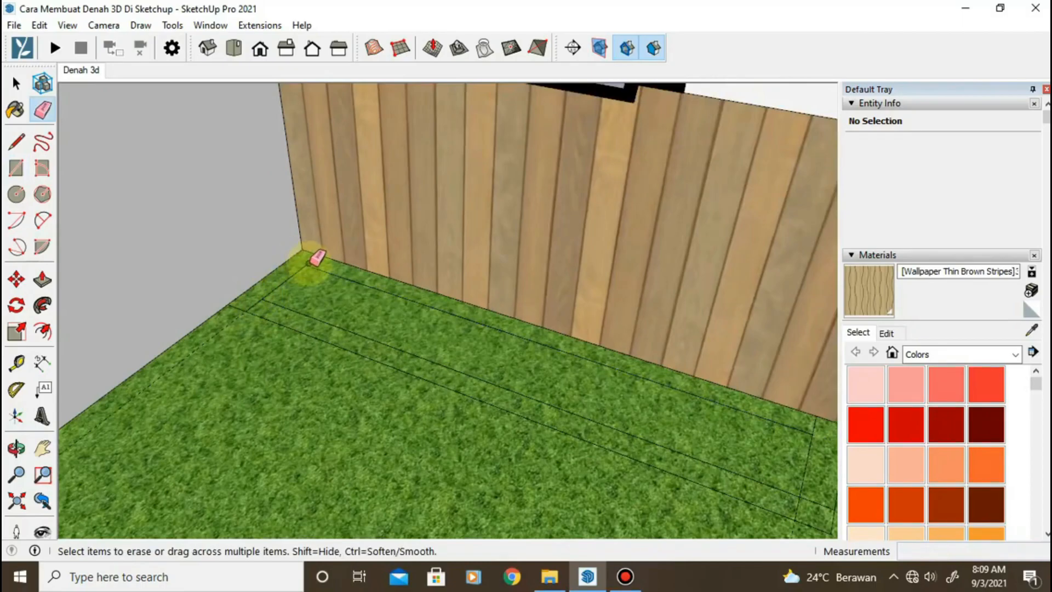
left_click(255, 302)
scroll(254, 303, "down", 3)
scroll(498, 427, "up", 3)
scroll(570, 438, "down", 3)
left_click(575, 459)
Paint the front planter's rim with the Fencing Wood Old 2 material sampled from the finished house's flower bed
left_click(1031, 330)
scroll(453, 404, "down", 5)
mouse_move(453, 404)
middle_mouse_down()
mouse_move(195, 340)
mouse_move(368, 312)
middle_mouse_up()
scroll(189, 268, "up", 5)
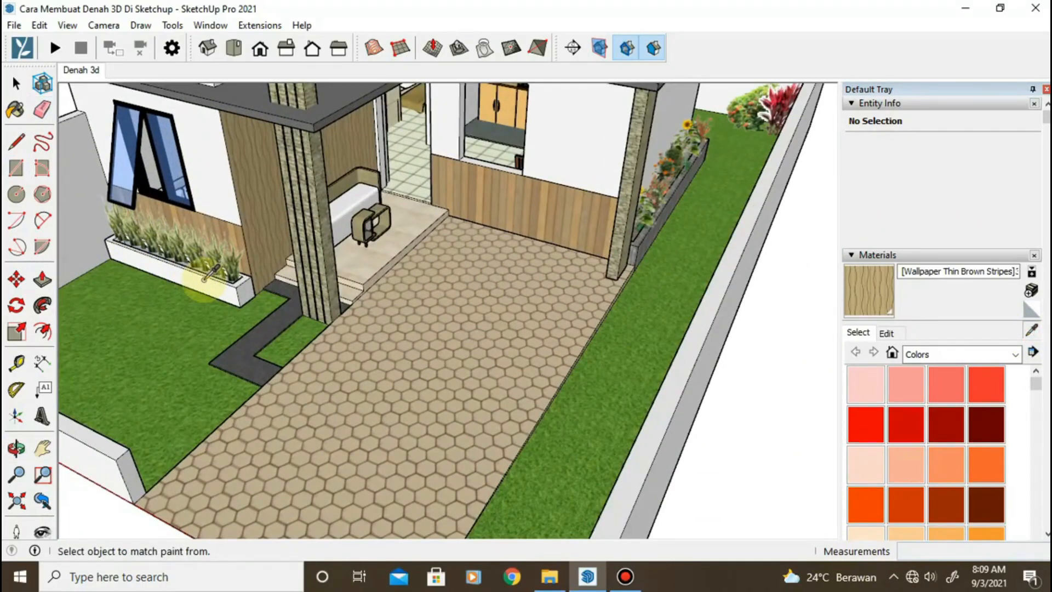
scroll(728, 263, "up", 5)
left_click(622, 235)
scroll(195, 299, "down", 5)
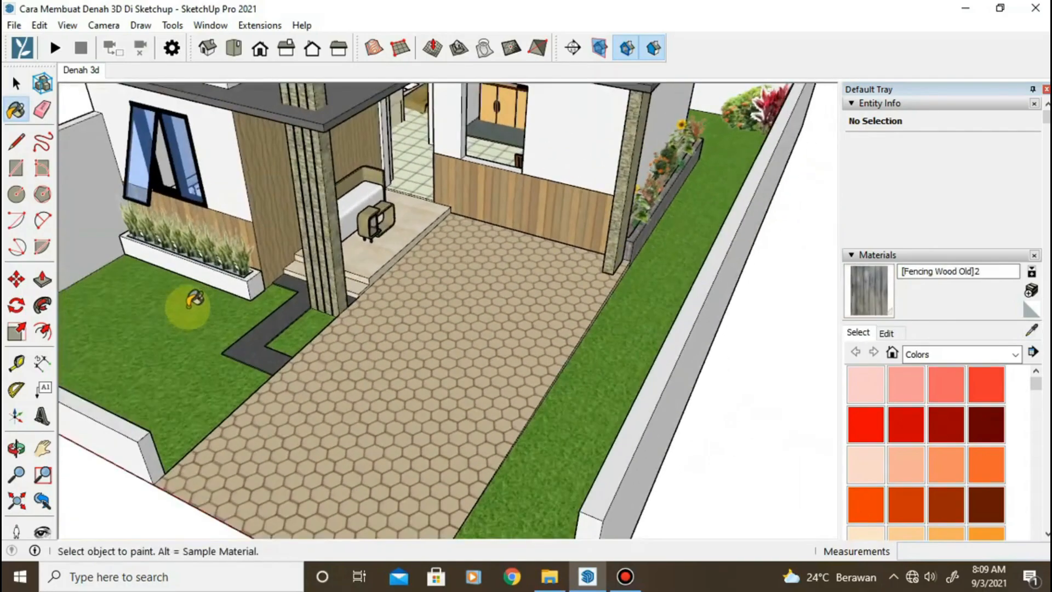
scroll(189, 307, "down", 5)
middle_click_drag(458, 383, 225, 295)
scroll(378, 355, "up", 6)
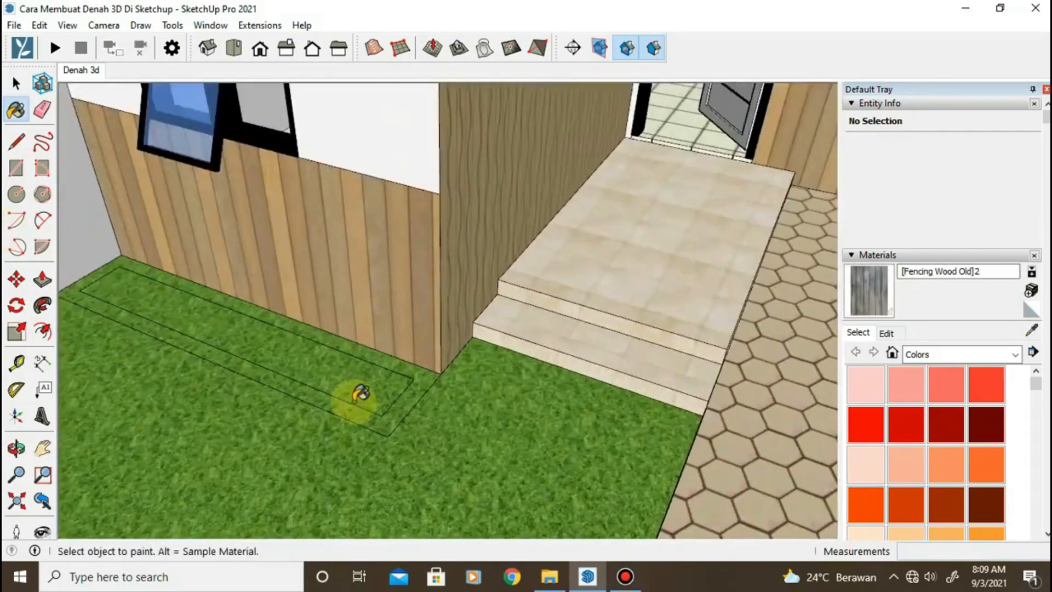
scroll(383, 403, "up", 3)
left_click(386, 406)
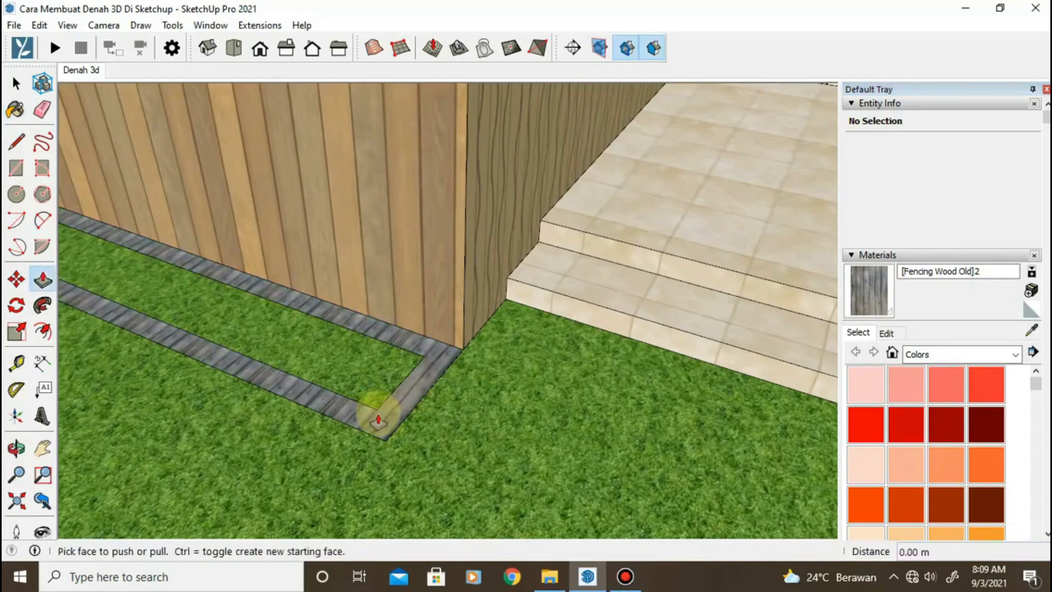
Extrude the front planter's rim up 0.4 m and raise the grass surface inside it
left_click(381, 421)
scroll(386, 371, "down", 2)
type("0.4")
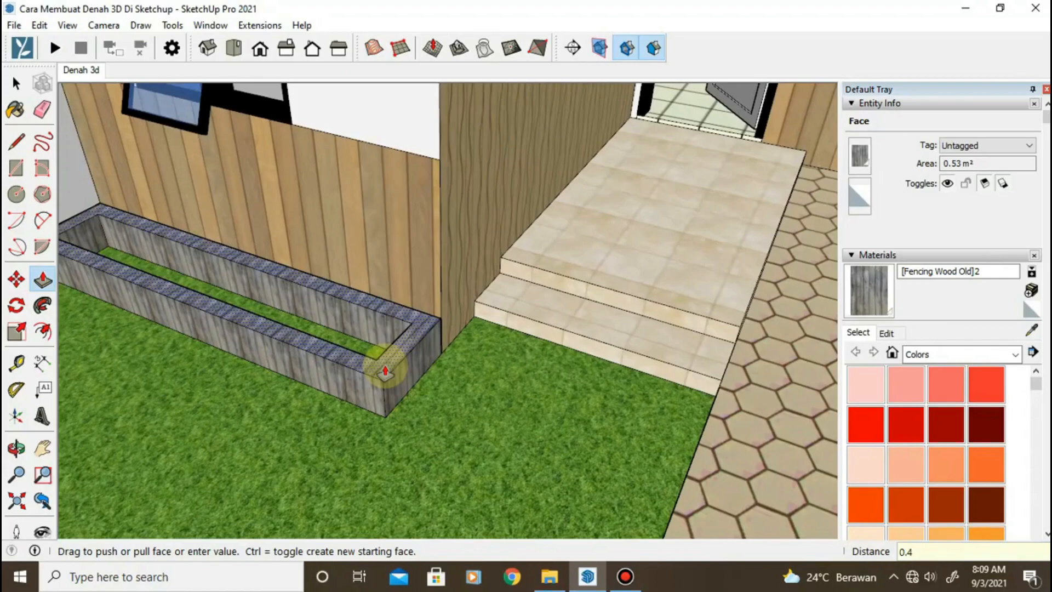
key("Return")
middle_click_drag(385, 364, 277, 310)
left_click(284, 321)
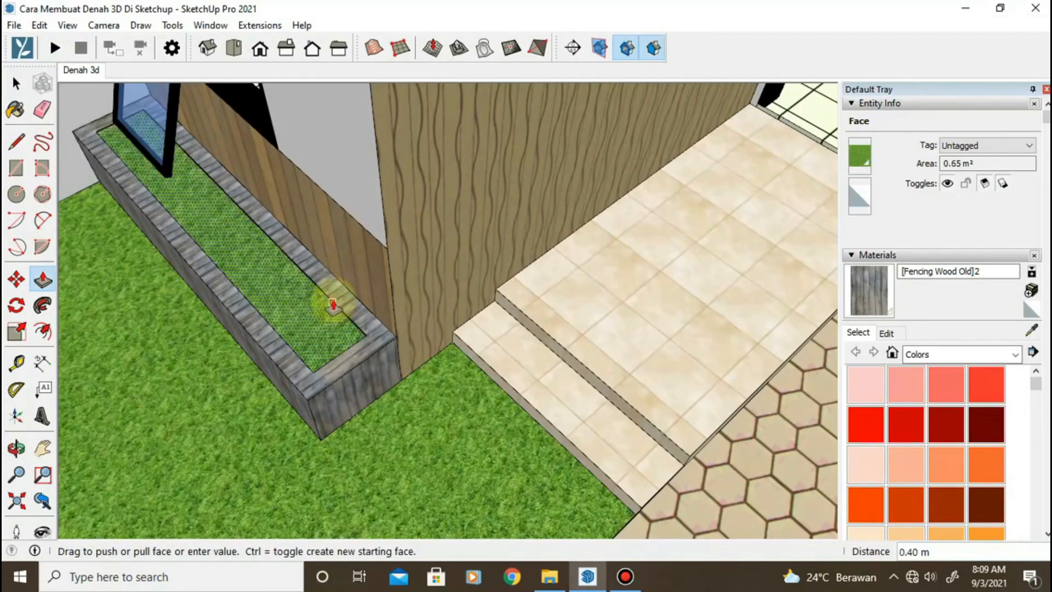
key("Return")
Draw a narrow rectangle on the side lawn along the house's outer side wall, starting at the front corner
middle_click_drag(345, 347, 404, 511)
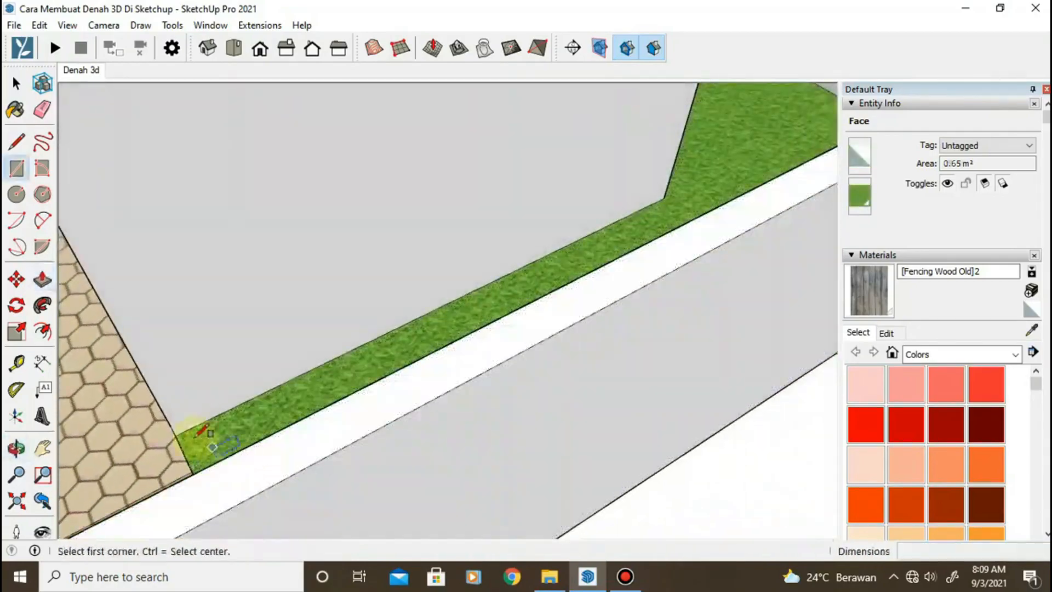
middle_click_drag(204, 434, 128, 400)
left_click(158, 347)
left_click(159, 348)
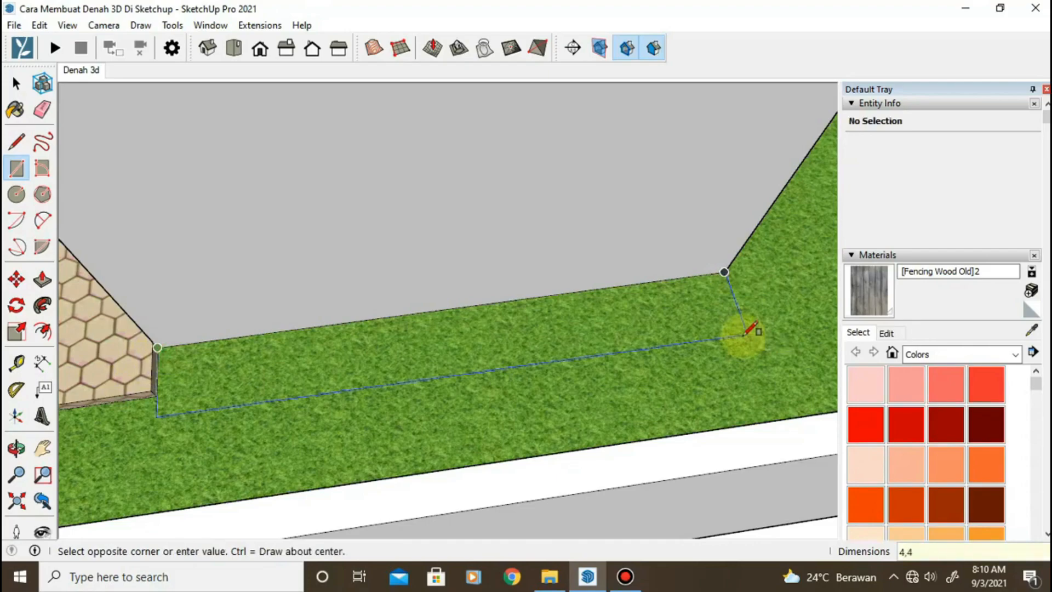
key("Return")
Offset the side planter's rectangle inward by 0.1 m and paint its rim with Fencing Wood Old 2
left_click(43, 331)
scroll(280, 386, "up", 3)
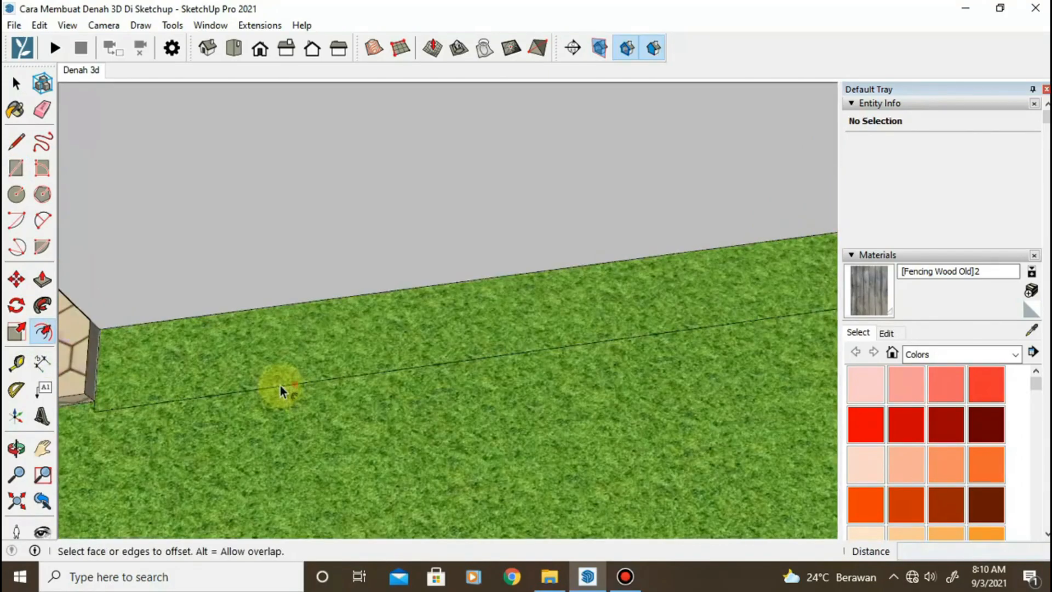
left_click(230, 359)
type("0.1")
key("Return")
scroll(234, 364, "down", 2)
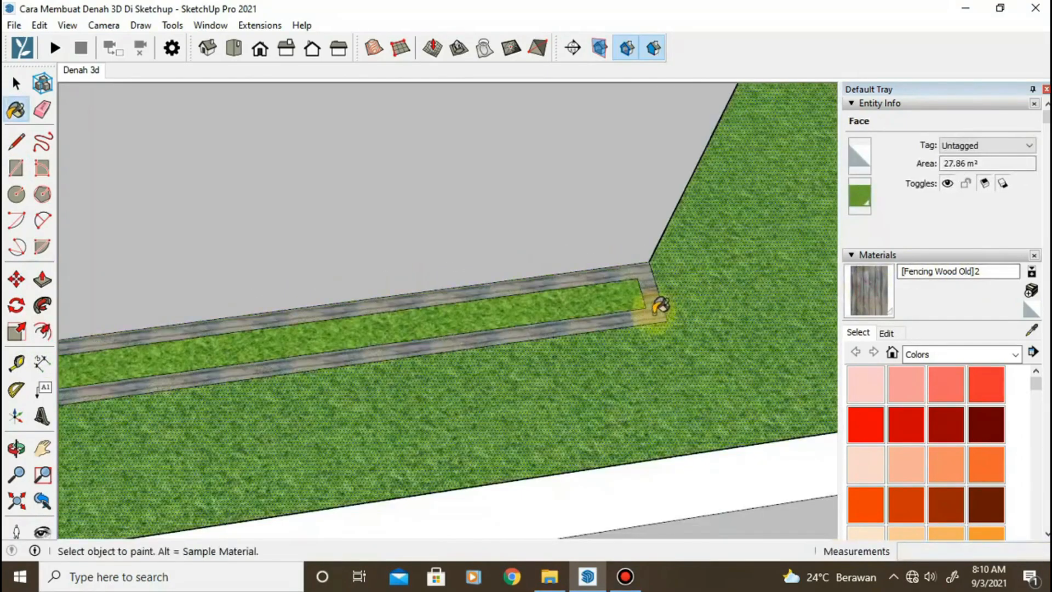
Extrude the side planter's rim up 0.4 m and the grass surface inside it up 0.3 m
key("p")
left_click(657, 305)
type("0.4")
key("Return")
scroll(648, 281, "up", 3)
left_click(596, 356)
type("0.3")
key("Return")
scroll(610, 407, "down", 5)
middle_click_drag(609, 406, 438, 361)
Examine the front facade, the yard walls and both planters from several angles
left_click(16, 84)
scroll(402, 255, "down", 2)
scroll(508, 291, "up", 3)
middle_click_drag(508, 290, 212, 216)
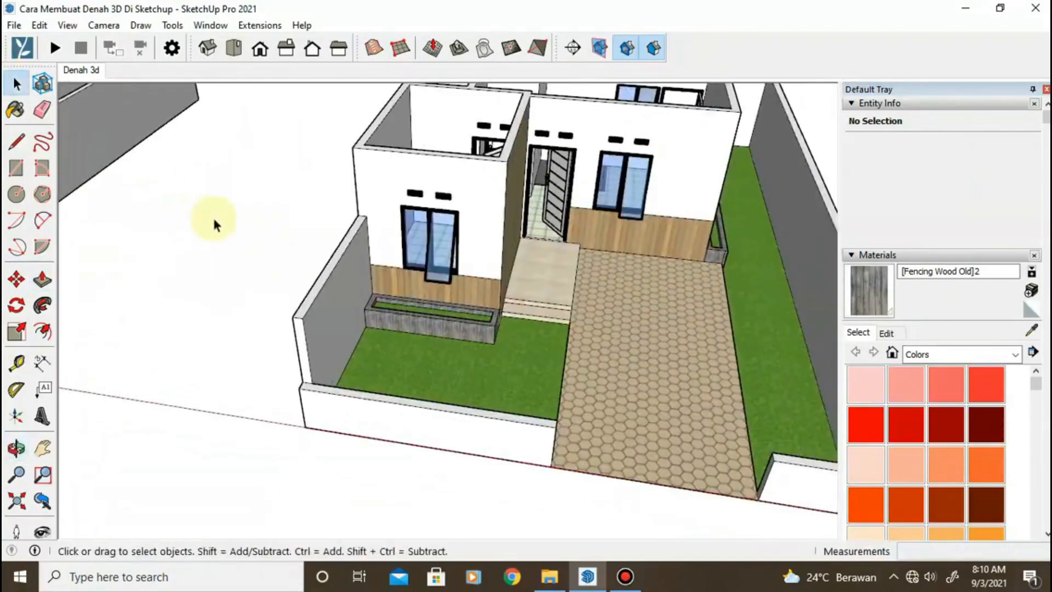
scroll(212, 215, "down", 5)
scroll(326, 266, "up", 7)
middle_click_drag(326, 266, 165, 219)
scroll(418, 275, "down", 4)
middle_click_drag(418, 275, 399, 274, "shift")
Place a guide 0.06 m above the vents on the front walls
scroll(635, 255, "up", 5)
middle_click_drag(634, 254, 624, 194)
left_click(23, 362)
scroll(641, 185, "up", 2)
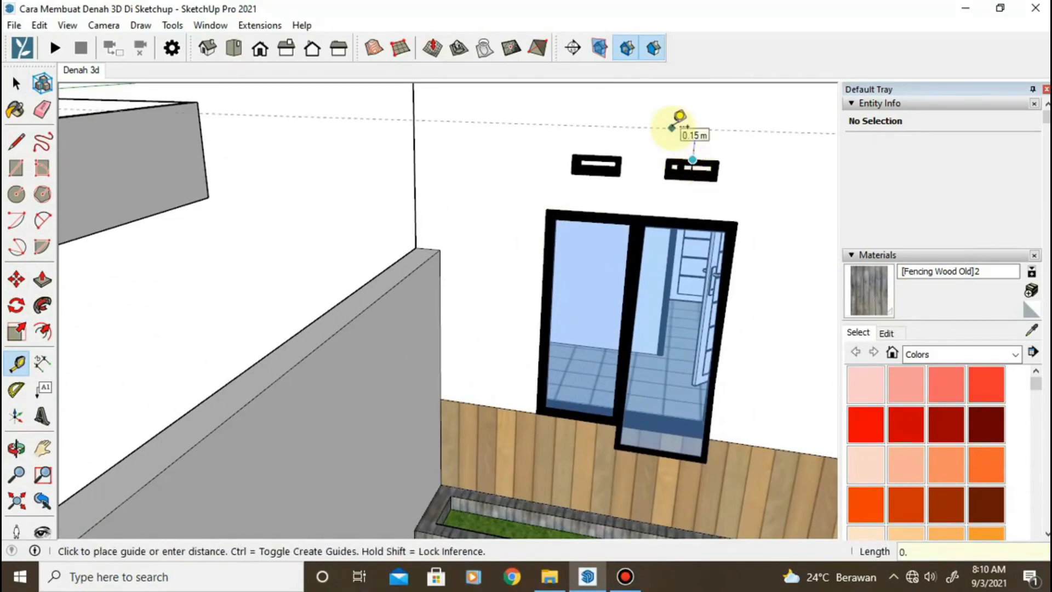
scroll(664, 178, "down", 5)
mouse_move(664, 178)
middle_mouse_down()
mouse_move(429, 246)
mouse_move(449, 197)
middle_mouse_up()
scroll(600, 221, "up", 4)
type("0.06")
key("Return")
scroll(608, 208, "down", 4)
Add further guides above the front vents and outline a narrow horizontal band along them across the front walls
middle_click_drag(610, 209, 509, 246)
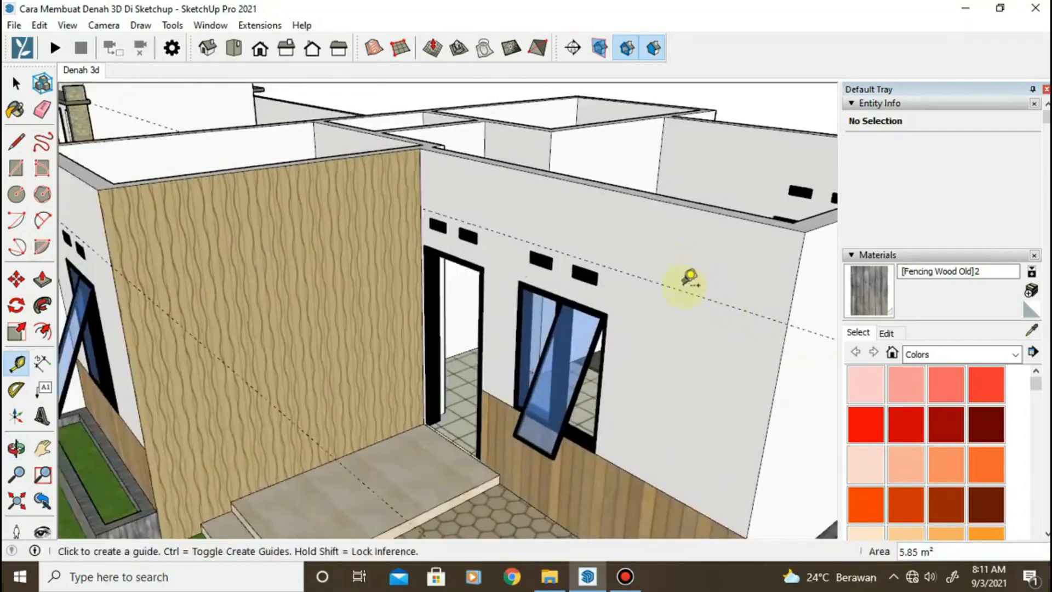
middle_click_drag(705, 258, 608, 307)
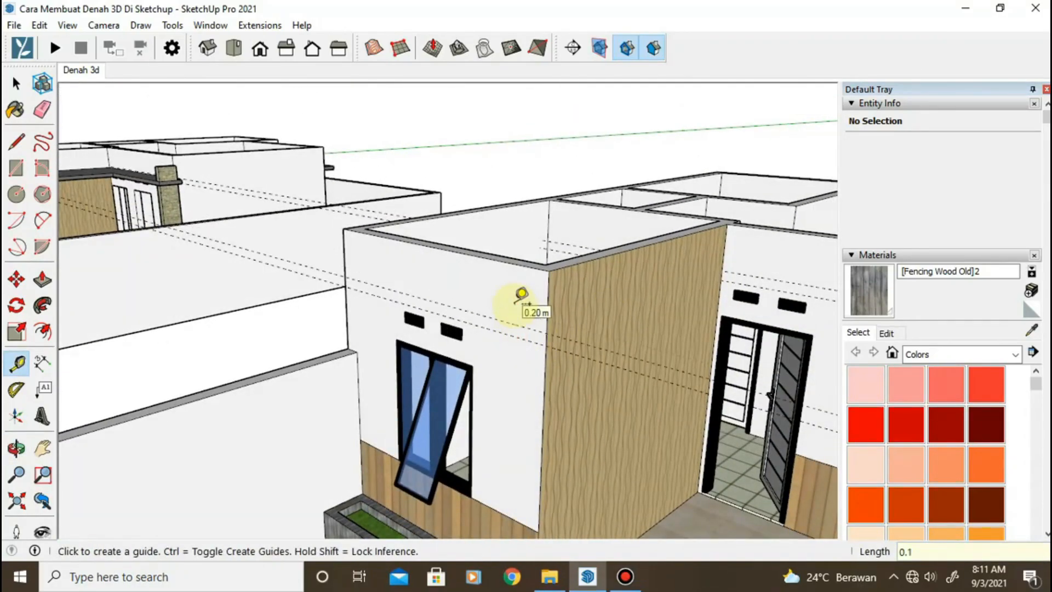
middle_click_drag(521, 294, 648, 303)
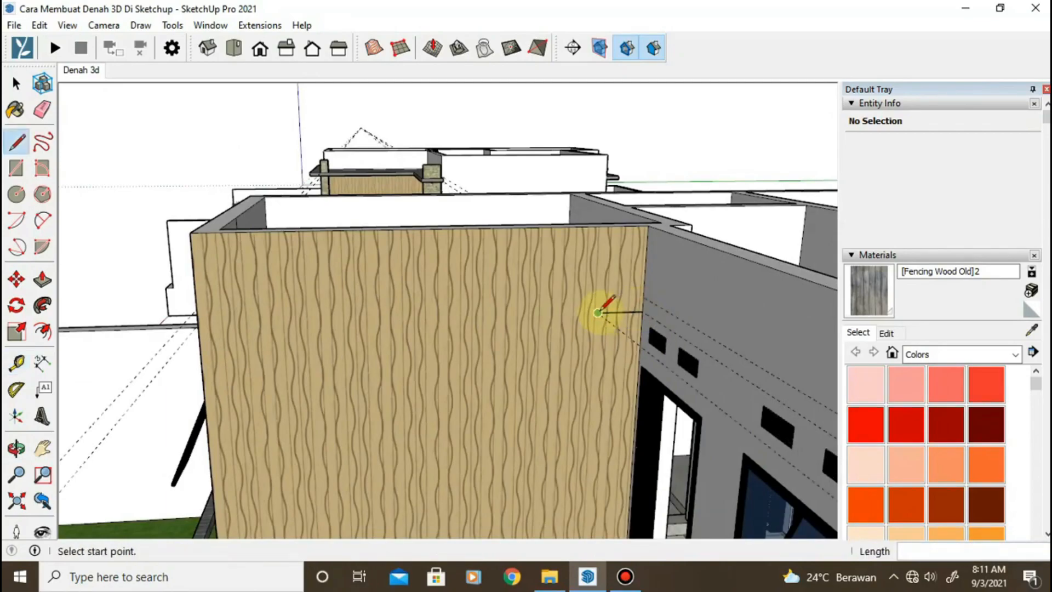
scroll(643, 295, "down", 4)
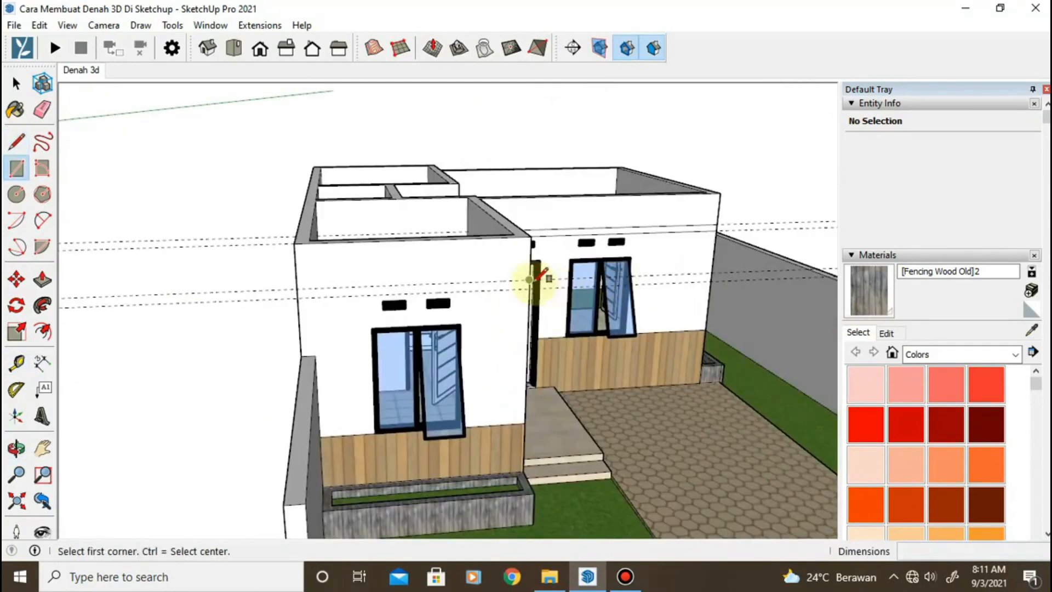
middle_click_drag(535, 277, 423, 281)
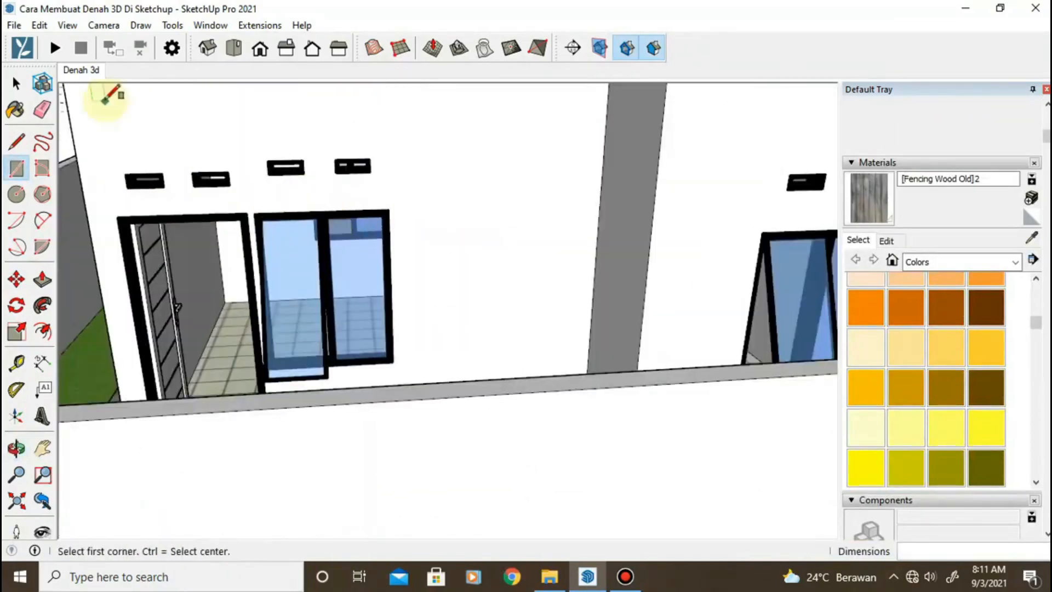
Move both vents above the rear window down level with the vents above the rear door
left_click(17, 83)
scroll(153, 96, "up", 4)
left_click(423, 319)
left_click(507, 241)
left_click(426, 240, "shift")
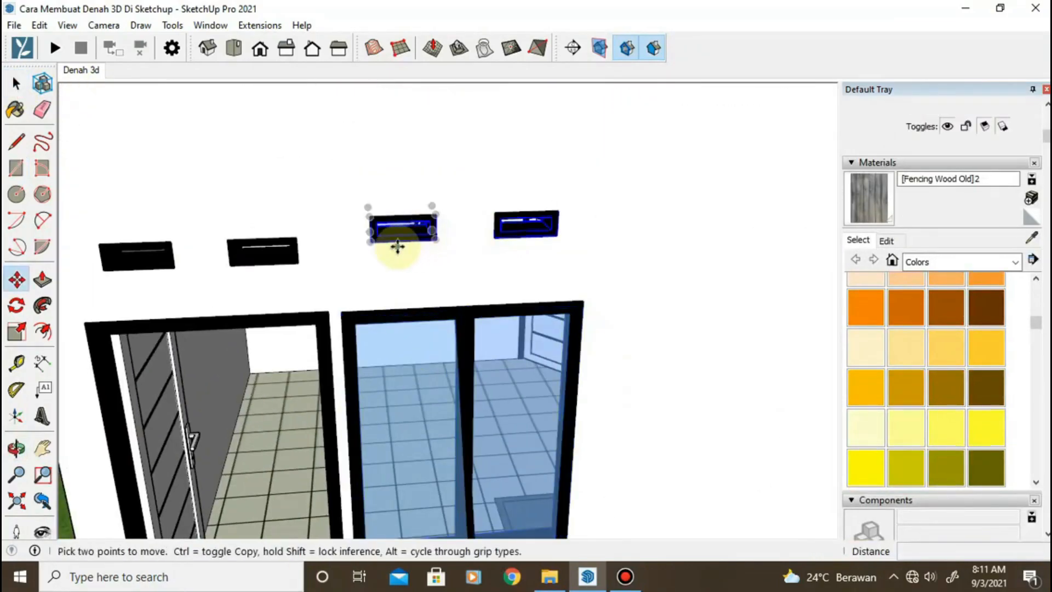
middle_click_drag(361, 265, 394, 272)
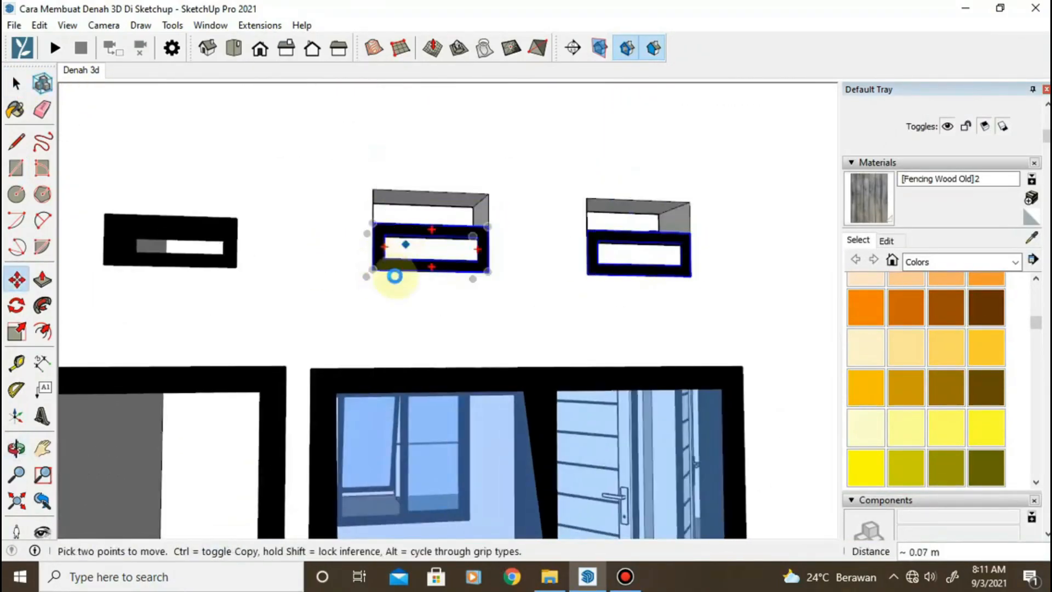
Push and pull the faces of the wall openings to fit the two lowered rear vents
scroll(434, 256, "up", 5)
key("p")
left_click(542, 310)
middle_click_drag(542, 309, 678, 277)
double_click(660, 240)
left_click(678, 278)
left_click(615, 329)
Place a horizontal guide above the vents on the rear wall
scroll(615, 330, "down", 5)
middle_click_drag(616, 329, 373, 263)
scroll(446, 321, "down", 8)
scroll(427, 275, "up", 8)
key("t")
left_click(426, 276)
left_click(426, 249)
scroll(425, 248, "down", 4)
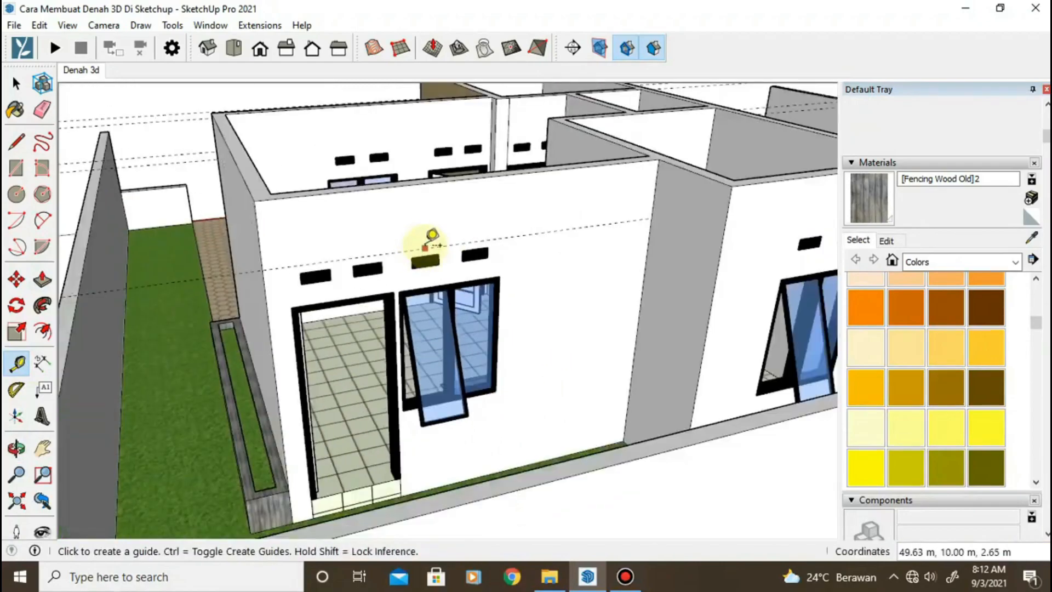
key("Return")
Draw a narrow rectangular band along the guides across the rear wall above the door and window
key("r")
left_click(263, 258)
left_click(650, 219)
middle_click_drag(651, 220, 350, 266, "shift")
scroll(351, 266, "up", 3)
key("t")
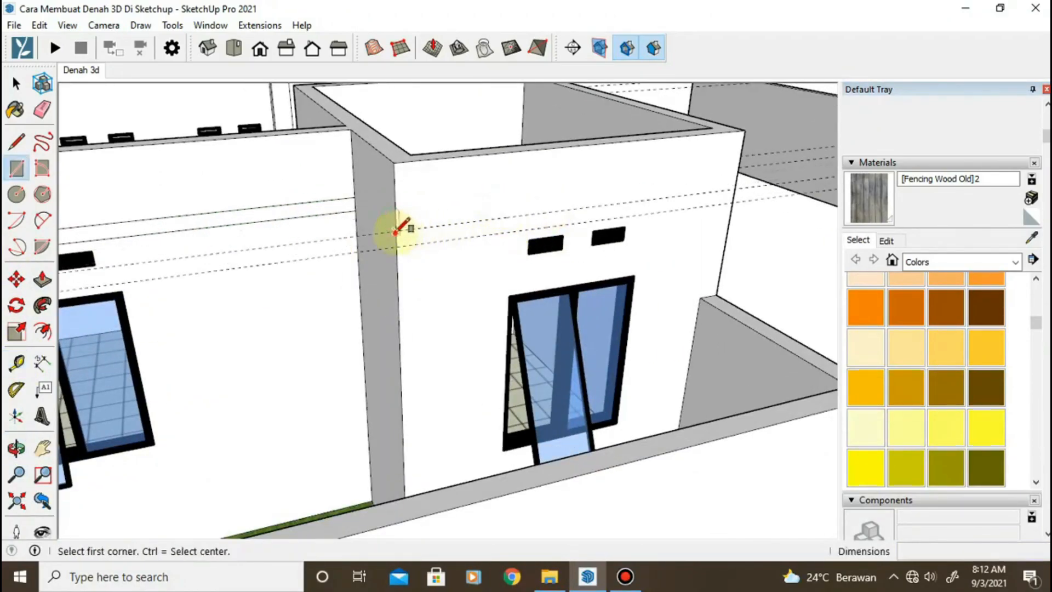
Paint the bands above the rear vents with Color M05 sampled from the finished house's canopy
left_click(1033, 239)
scroll(439, 263, "down", 10)
middle_click_drag(439, 263, 352, 126)
left_click(329, 148)
scroll(482, 243, "up", 8)
scroll(441, 256, "up", 3)
left_click(408, 260)
mouse_move(603, 200)
middle_mouse_down()
mouse_move(323, 189)
mouse_move(521, 230)
mouse_move(404, 236)
middle_mouse_up()
left_click(323, 188)
Extrude the grey bands on both rear wall sections outward into ledges above the windows
key("p")
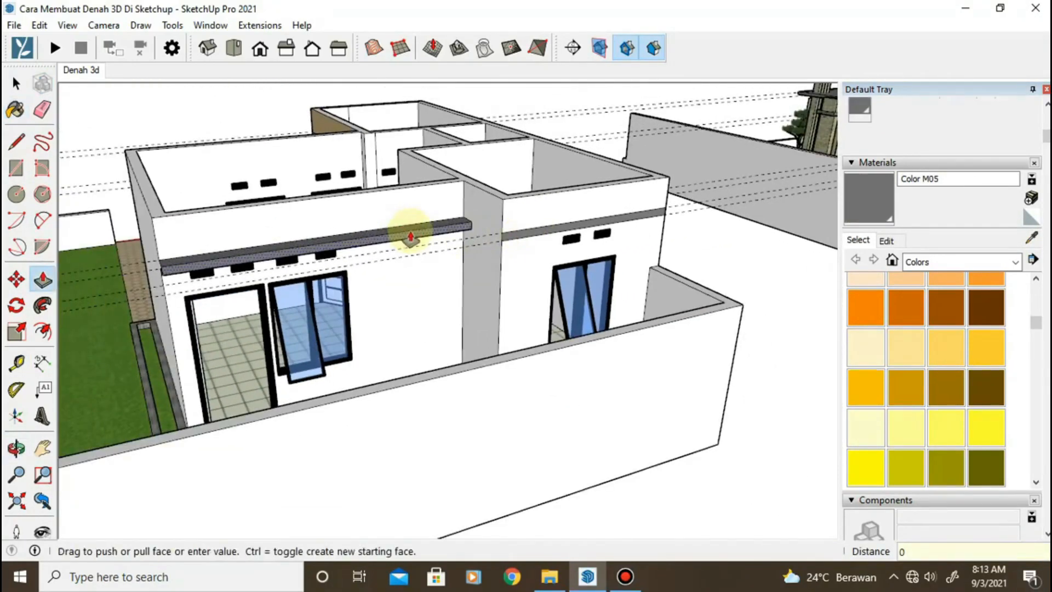
left_click(412, 245)
mouse_move(460, 260)
middle_mouse_down()
mouse_move(603, 274)
mouse_move(383, 270)
mouse_move(505, 270)
middle_mouse_up()
scroll(378, 258, "up", 3)
scroll(376, 257, "up", 3)
Redraw the edge at the open end of the rear ledge and paint its end faces with Color M05
key("l")
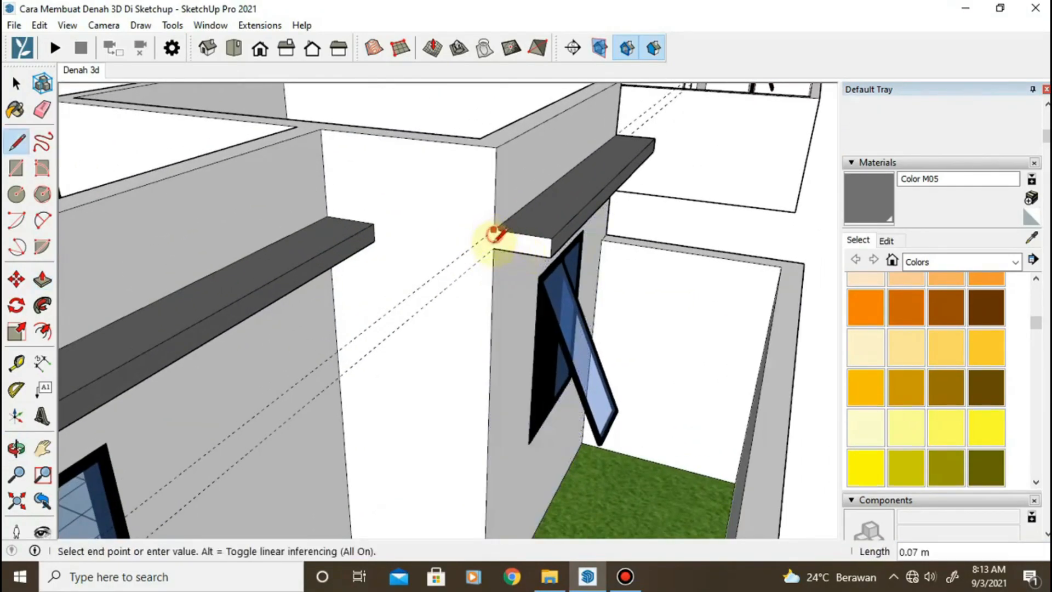
key("b")
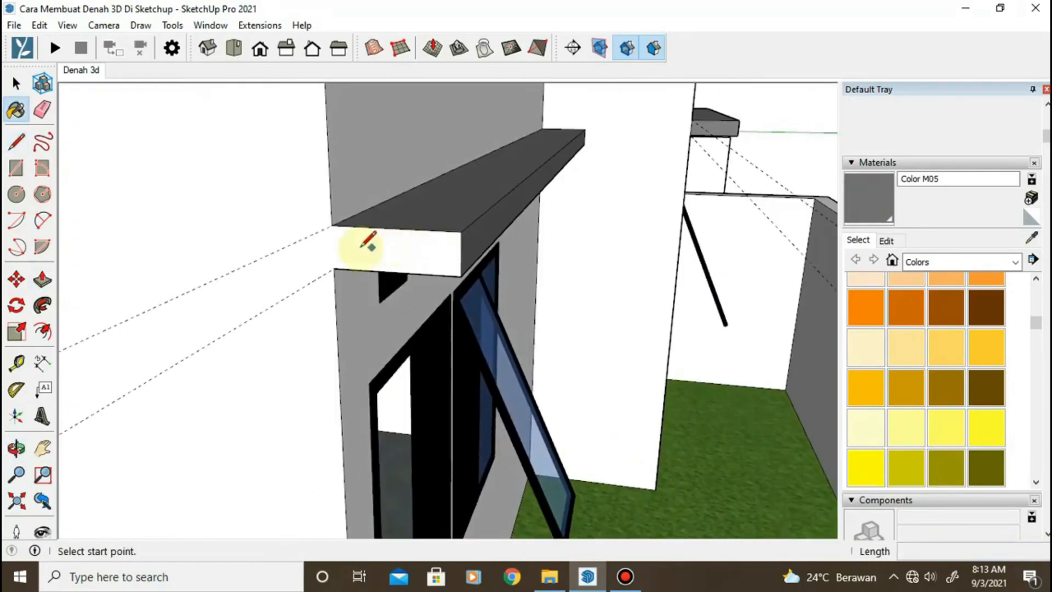
key("b")
Extrude the grey band on the front room's front wall outward into a ledge above the window
mouse_move(564, 245)
middle_mouse_down()
mouse_move(424, 276)
mouse_move(521, 301)
middle_mouse_up()
key("p")
left_click(521, 301)
left_click(493, 301)
Close and paint the open end of the front window ledge with Color M05, and try extruding the terrace canopy band
left_click(602, 295)
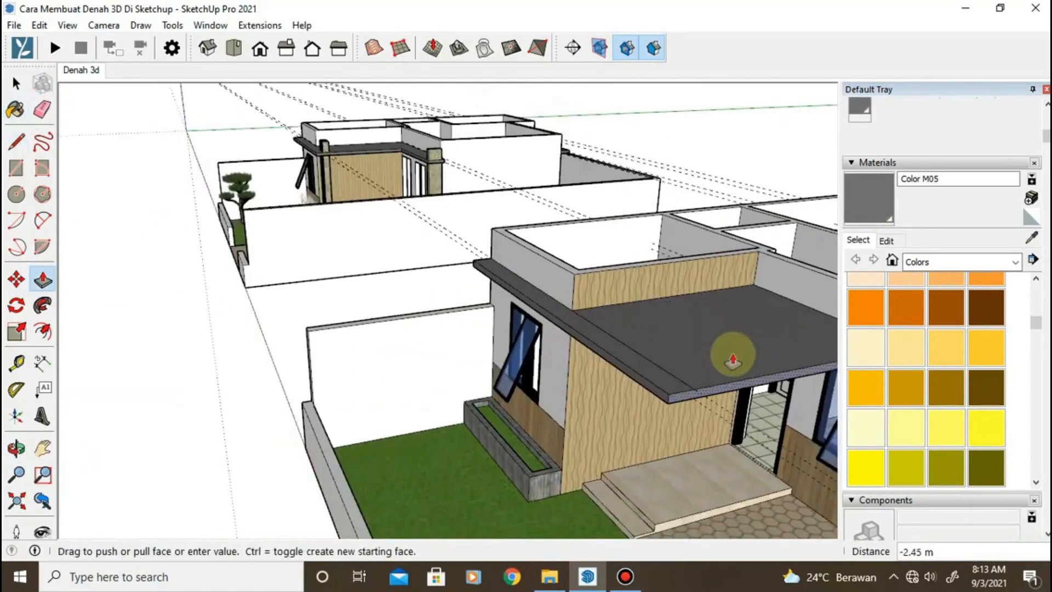
middle_click_drag(732, 357, 656, 413)
left_click(655, 413)
left_click(648, 427)
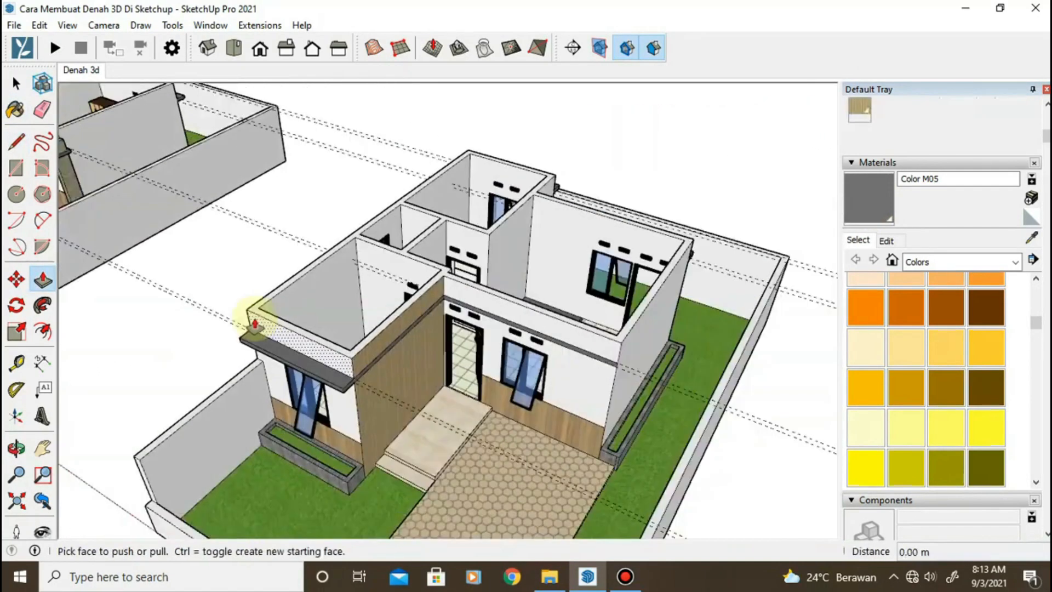
Check the canopy depth on the finished house and extrude the grey band on the wood-clad terrace wall 1.55 m outward
scroll(164, 279, "up", 5)
key("l")
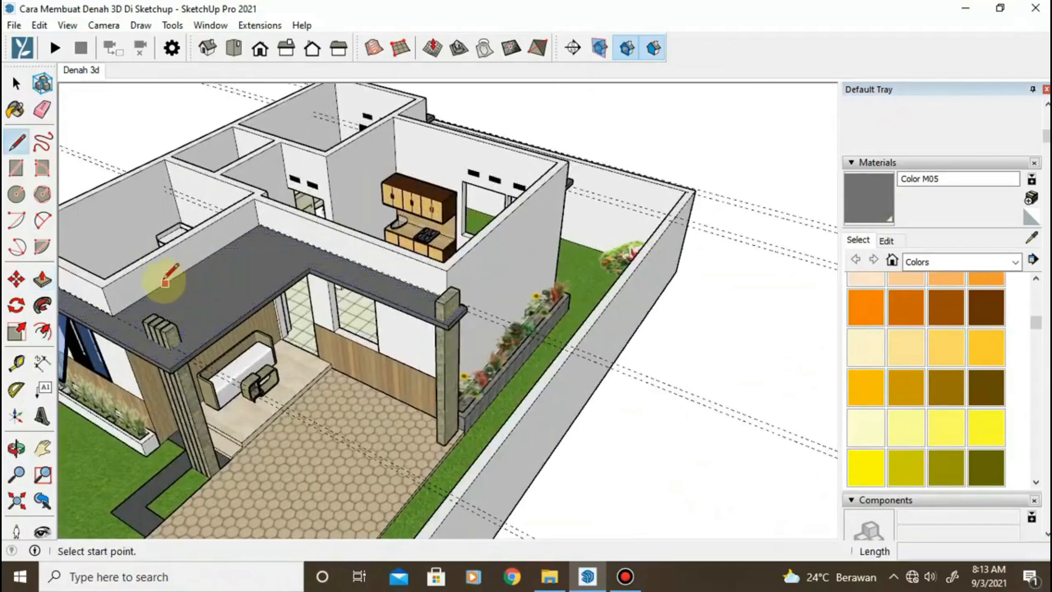
key("Escape")
scroll(248, 321, "down", 6)
middle_click_drag(329, 335, 109, 219, "shift")
scroll(254, 314, "up", 5)
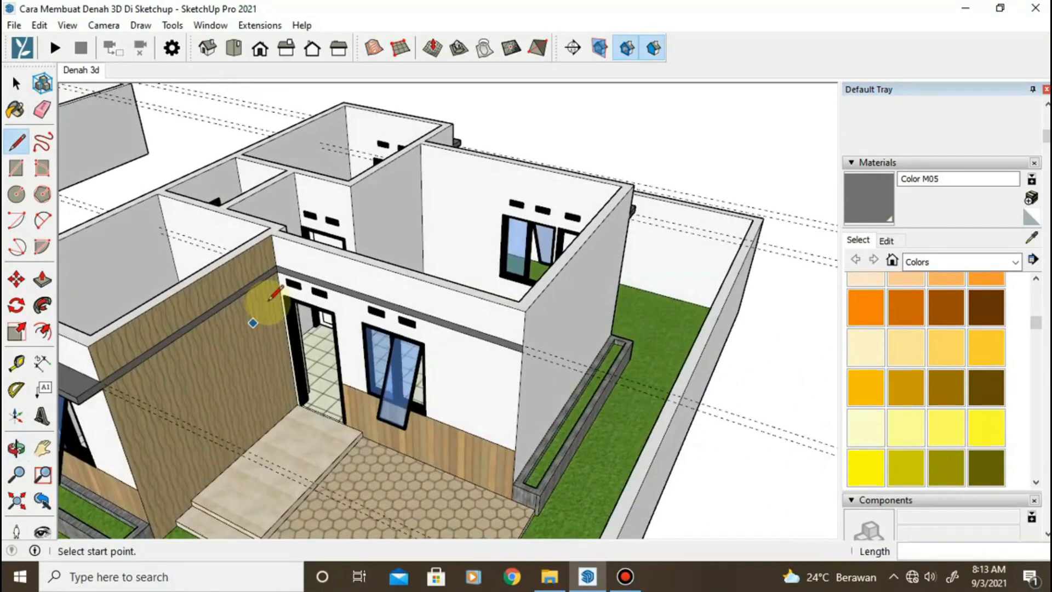
key("p")
left_click(201, 321)
type("1.55")
key("Return")
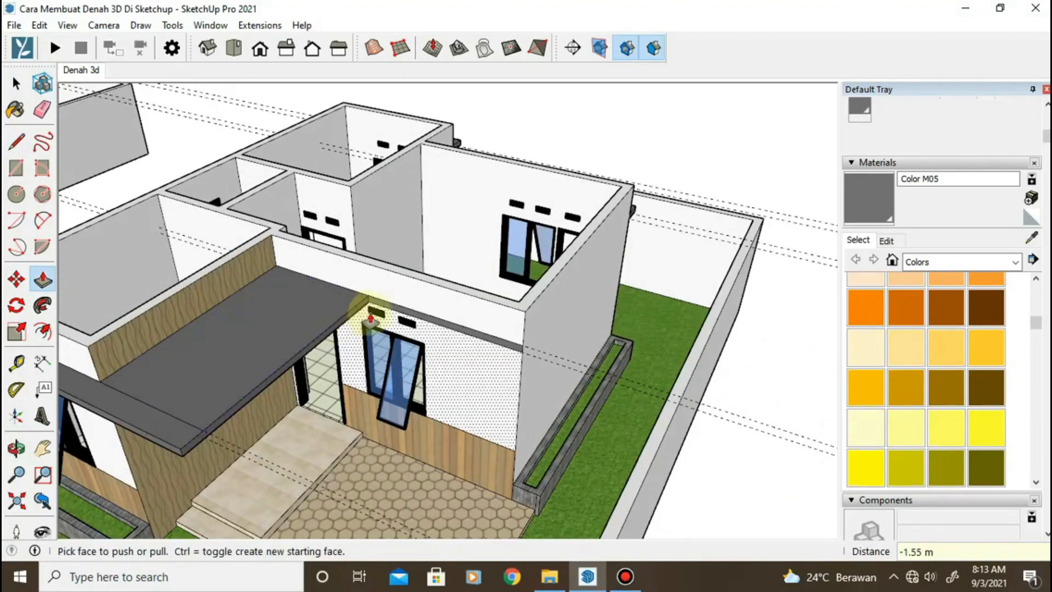
Check the canopy overhang on the finished house and extrude the grey band above the terrace-side window 0.5 m outward
middle_click_drag(400, 303, 125, 363)
middle_click_drag(251, 323, 475, 540, "shift")
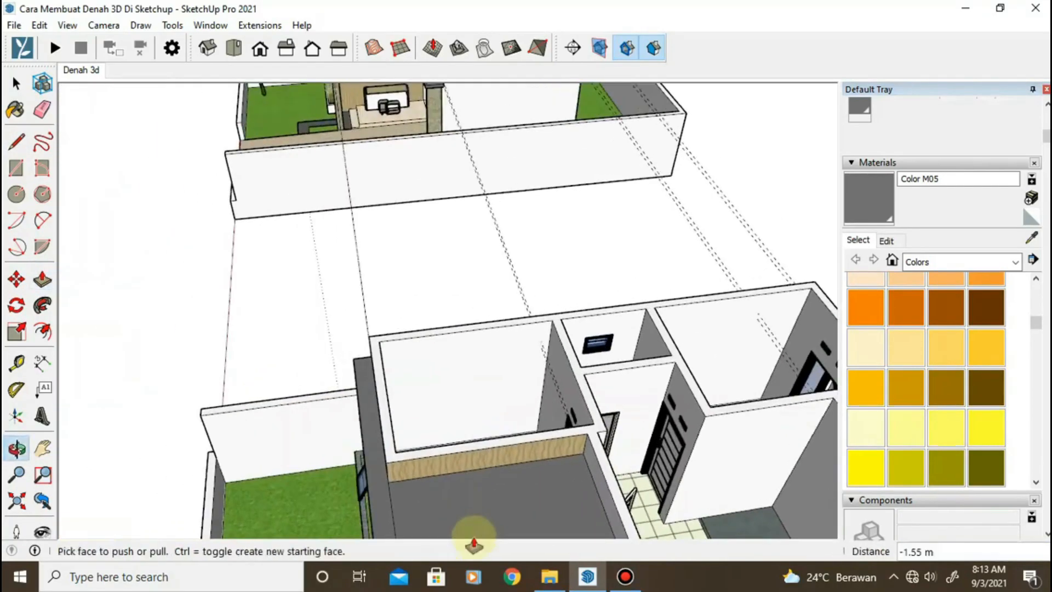
middle_click_drag(433, 257, 524, 577, "shift")
scroll(535, 446, "up", 4)
scroll(550, 463, "down", 2)
middle_click_drag(550, 463, 497, 410)
scroll(497, 408, "up", 4)
key("l")
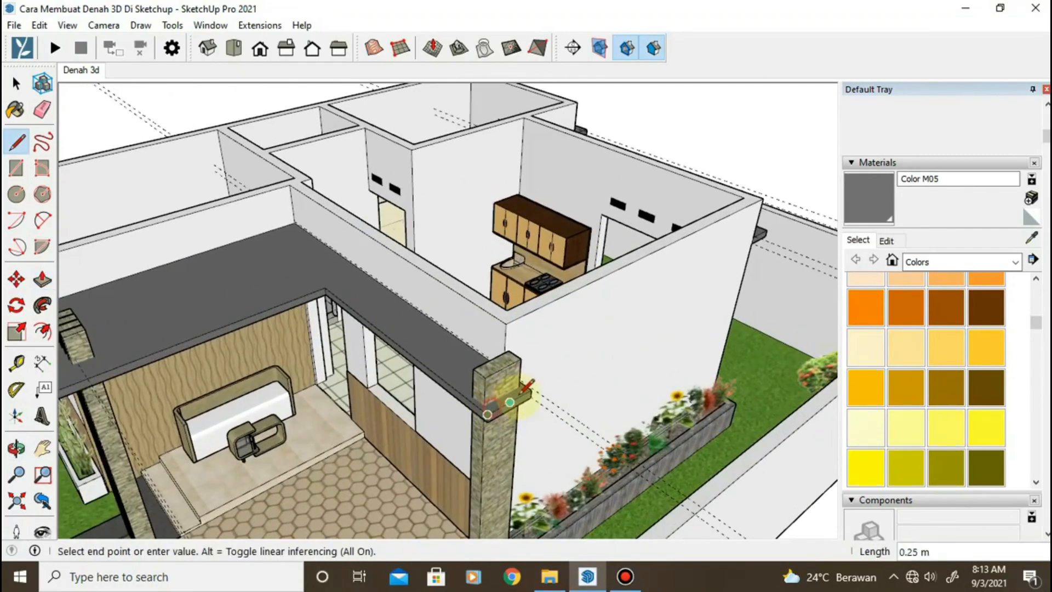
key("Escape")
scroll(528, 389, "down", 4)
scroll(622, 434, "up", 5)
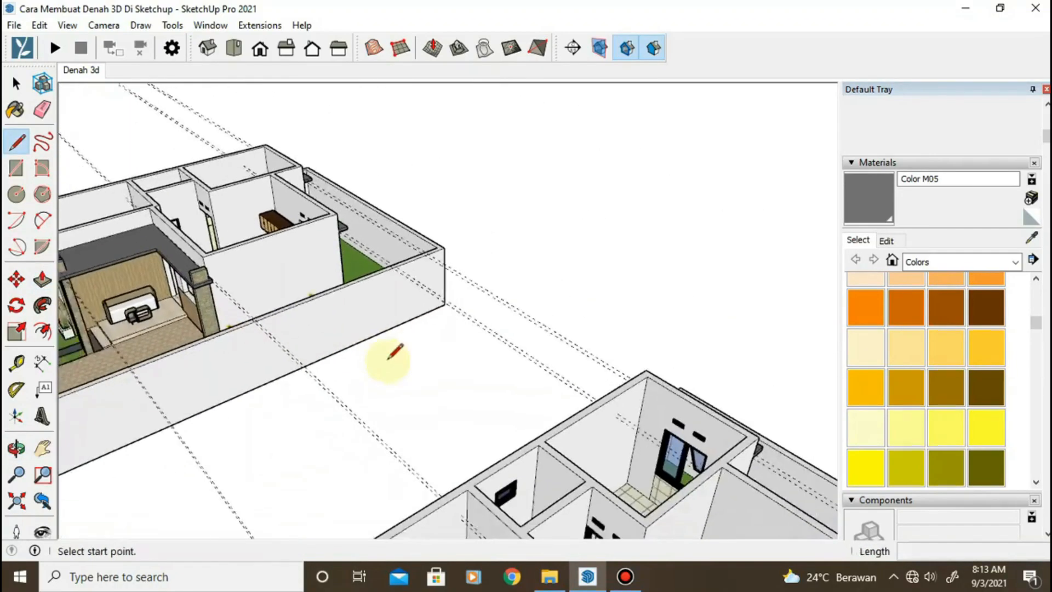
middle_click_drag(388, 352, 359, 189, "shift")
scroll(436, 375, "up", 6)
key("p")
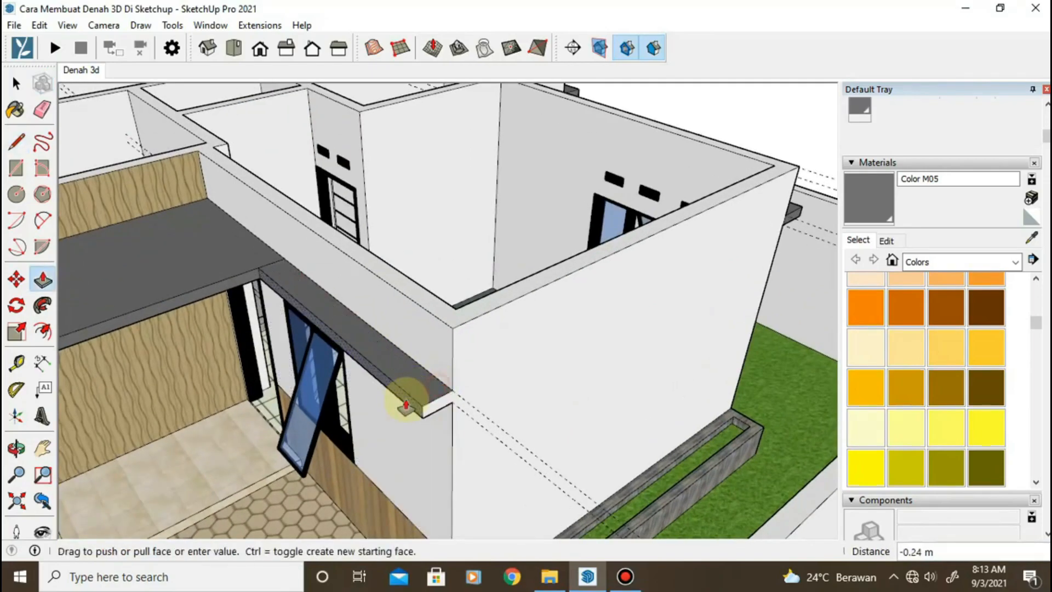
left_click_drag(405, 406, 411, 424)
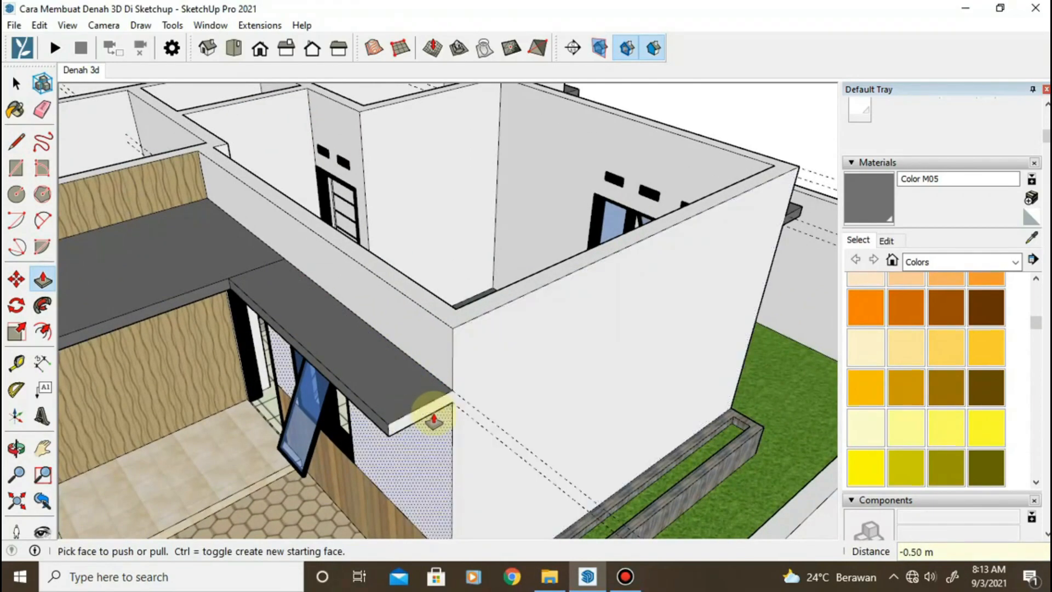
Redraw and paint the canopy's open end with Color M05, and extend it 0.35 m past the side wall
key("l")
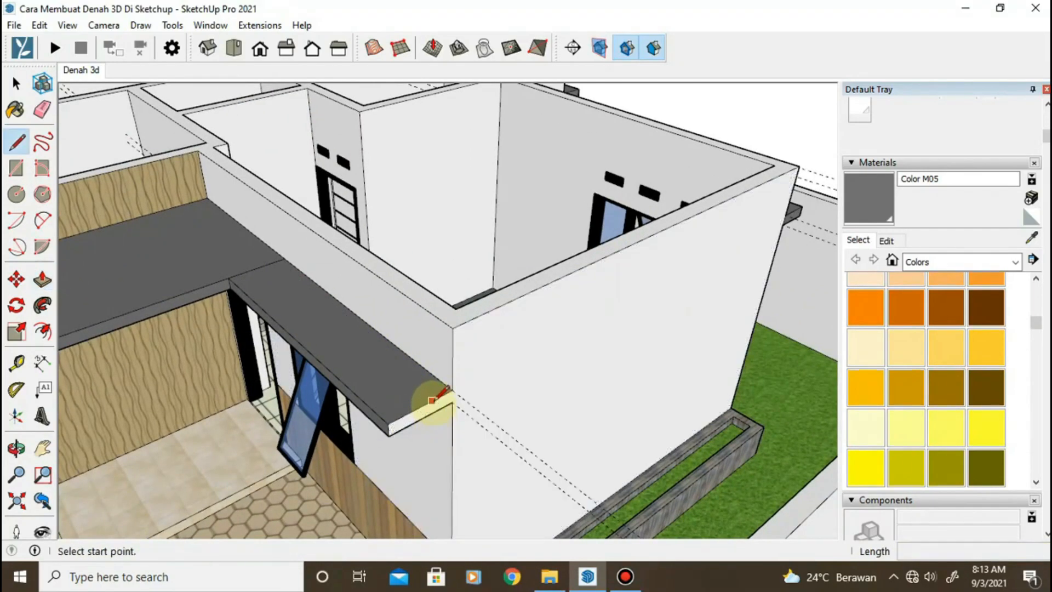
left_click(866, 203)
key("p")
left_click_drag(412, 419, 416, 426)
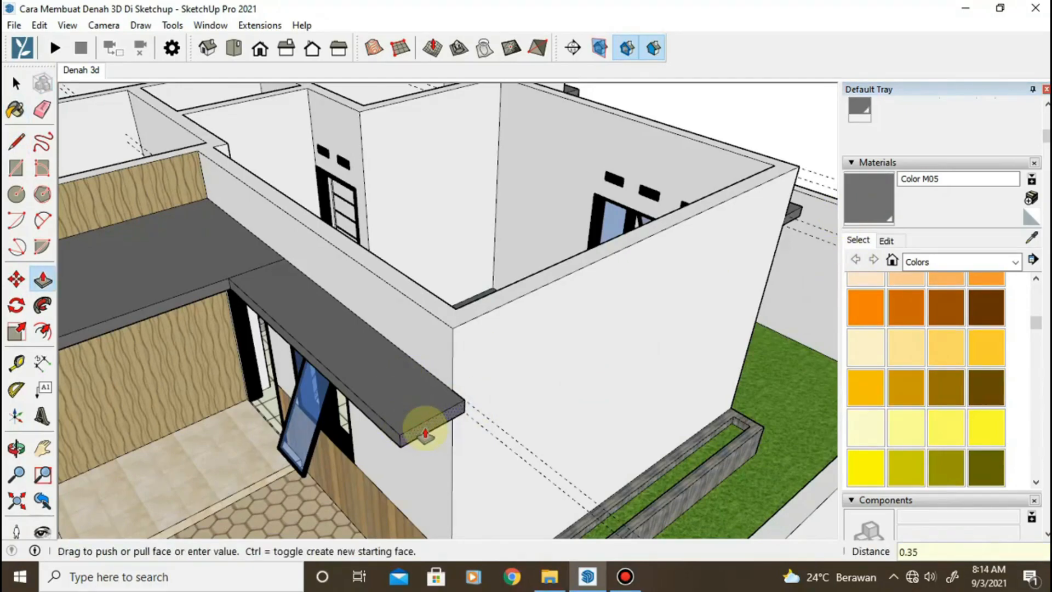
middle_click_drag(425, 435, 437, 456)
Erase the remaining dashed construction guides running across the two houses
key("e")
scroll(298, 367, "down", 3)
mouse_move(298, 367)
middle_mouse_down()
mouse_move(474, 453)
mouse_move(493, 433)
middle_mouse_up()
scroll(345, 382, "up", 4)
scroll(697, 270, "down", 5)
scroll(697, 270, "up", 3)
left_click_drag(742, 99, 709, 159)
middle_click_drag(498, 274, 247, 220)
left_click(557, 144)
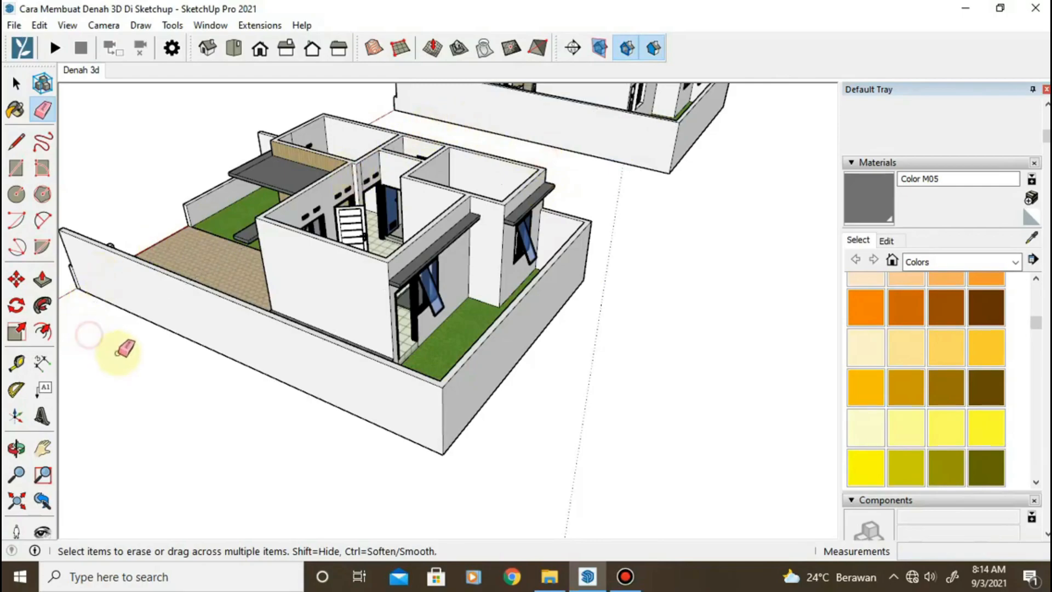
On the finished house, select the front planter plants, terrace furniture, garden tree and front bedroom bed
middle_click_drag(125, 348, 695, 403)
scroll(70, 208, "down", 2)
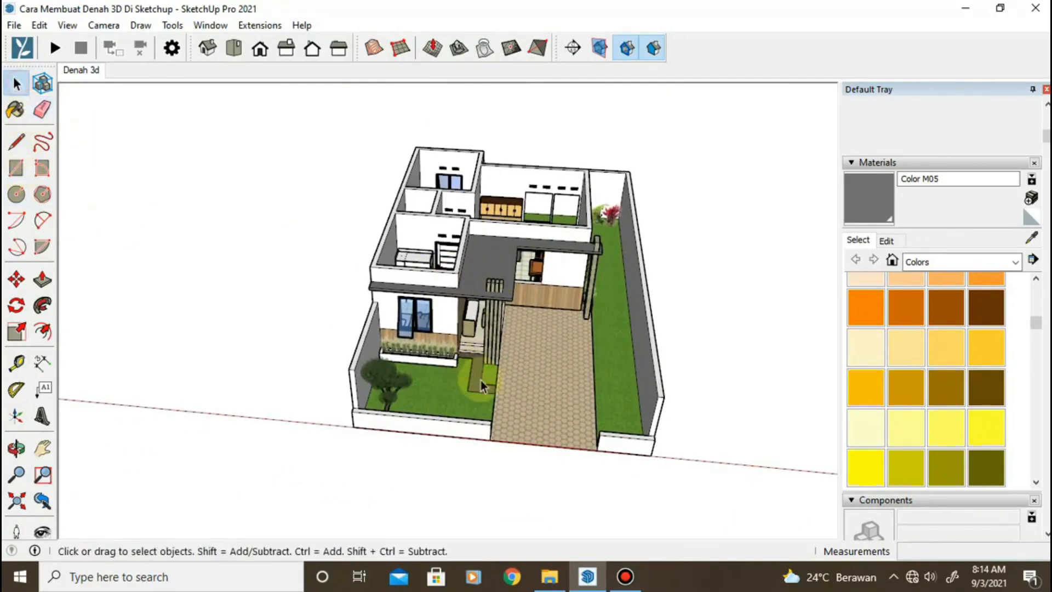
scroll(481, 380, "up", 5)
left_click(421, 336)
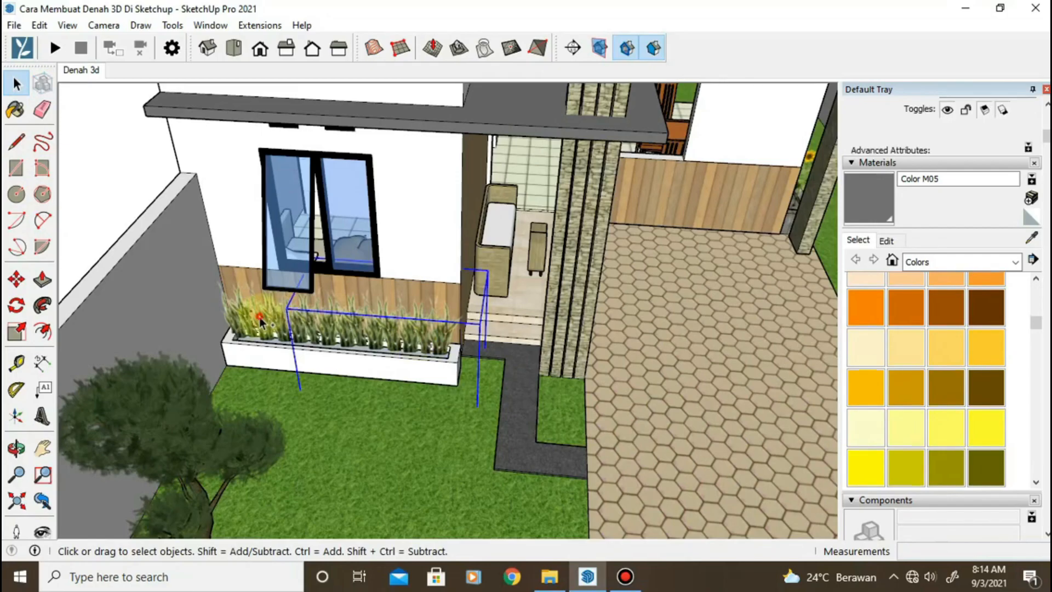
left_click(536, 243, "ctrl")
scroll(370, 349, "down", 3)
left_click(263, 397, "ctrl")
middle_click_drag(356, 322, 378, 383)
middle_click_drag(351, 268, 428, 466, "shift")
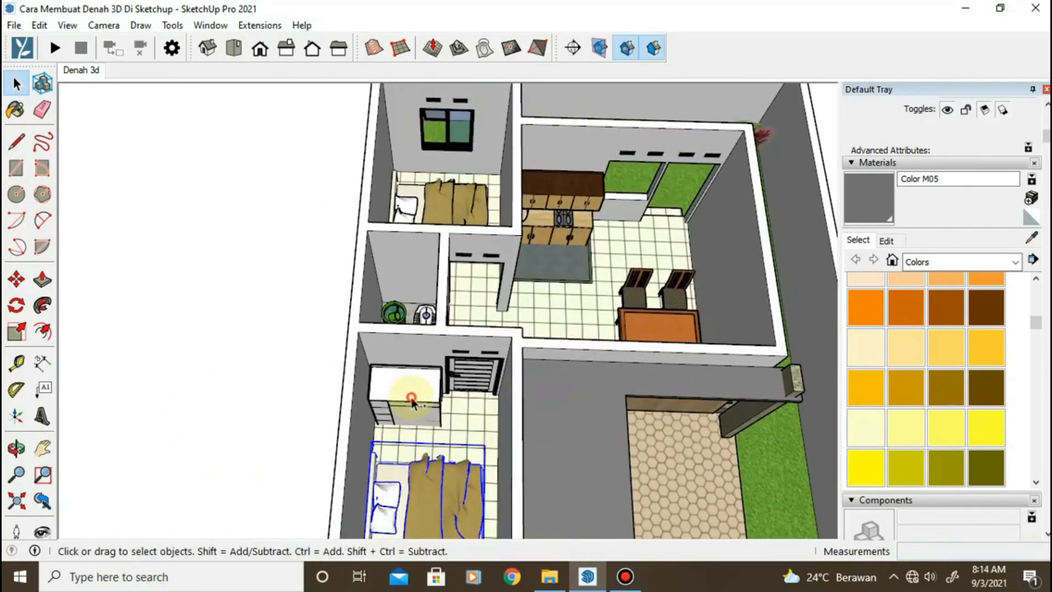
Add the front bedroom wardrobe, the bathroom fixtures and the rear bedroom's bed and wardrobe to the selection
left_click(411, 398, "ctrl")
middle_click_drag(415, 307, 423, 378)
scroll(408, 308, "up", 4)
left_click(434, 297, "ctrl")
left_click(436, 212, "ctrl")
left_click(471, 159, "ctrl")
scroll(471, 189, "down", 3)
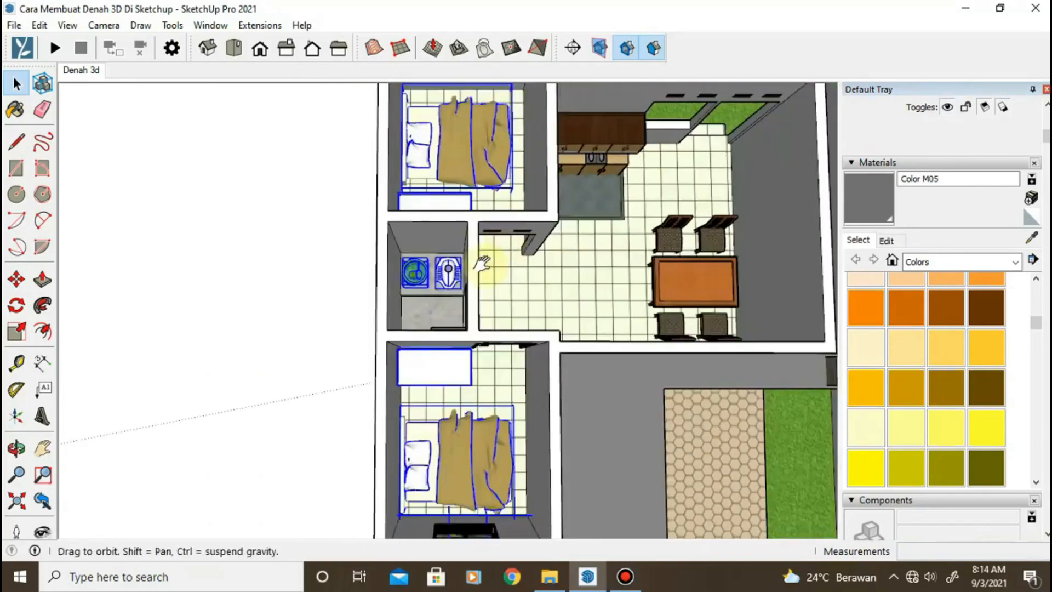
Extend the selection with the kitchen cabinets and the flowers in the side planter
middle_click_drag(481, 263, 441, 105)
middle_click_drag(548, 328, 384, 285)
scroll(581, 383, "up", 4)
left_click(571, 419, "ctrl")
left_click(571, 419, "ctrl")
left_click(616, 400, "ctrl")
scroll(616, 400, "up", 2)
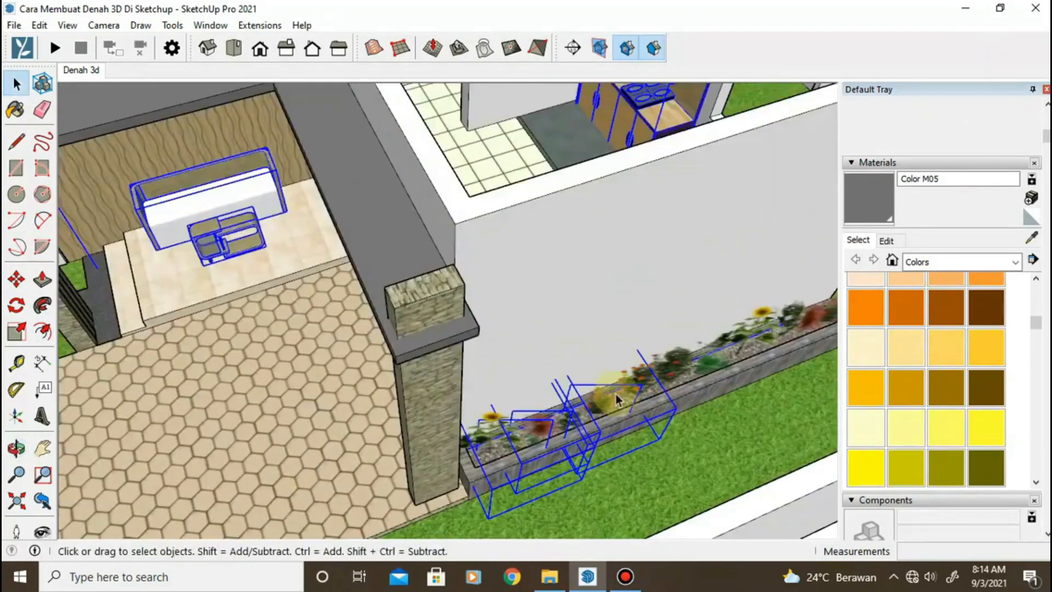
middle_click_drag(612, 401, 658, 460)
scroll(682, 354, "up", 4)
left_click(553, 444, "ctrl")
Complete the furniture and plant selection on the finished house, including the dining set and the rear garden shrubs
scroll(438, 406, "down", 5)
middle_click_drag(498, 482, 378, 447)
left_click(490, 385, "ctrl")
left_click(641, 298, "shift")
scroll(630, 298, "up", 5)
key("a")
key("space")
scroll(574, 297, "down", 5)
middle_click_drag(712, 280, 532, 318, "shift")
scroll(531, 318, "up", 3)
left_click(531, 315, "shift")
scroll(573, 383, "down", 8)
scroll(446, 336, "up", 10)
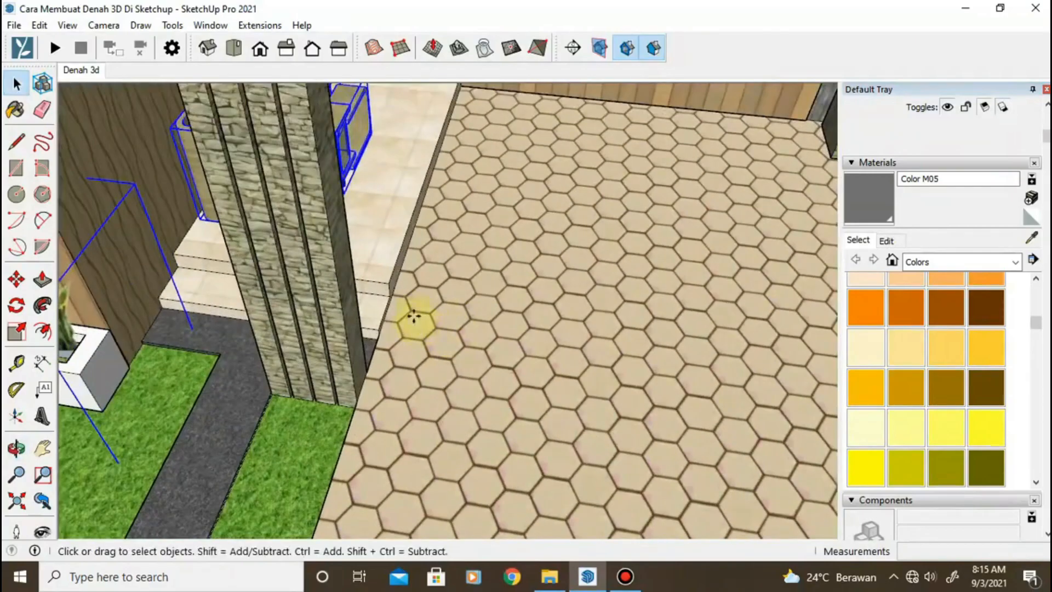
Copy the selected furniture and plants from the finished house's terrace step corner to the matching corner of the new house
key("m")
left_click(387, 277)
scroll(521, 357, "down", 8)
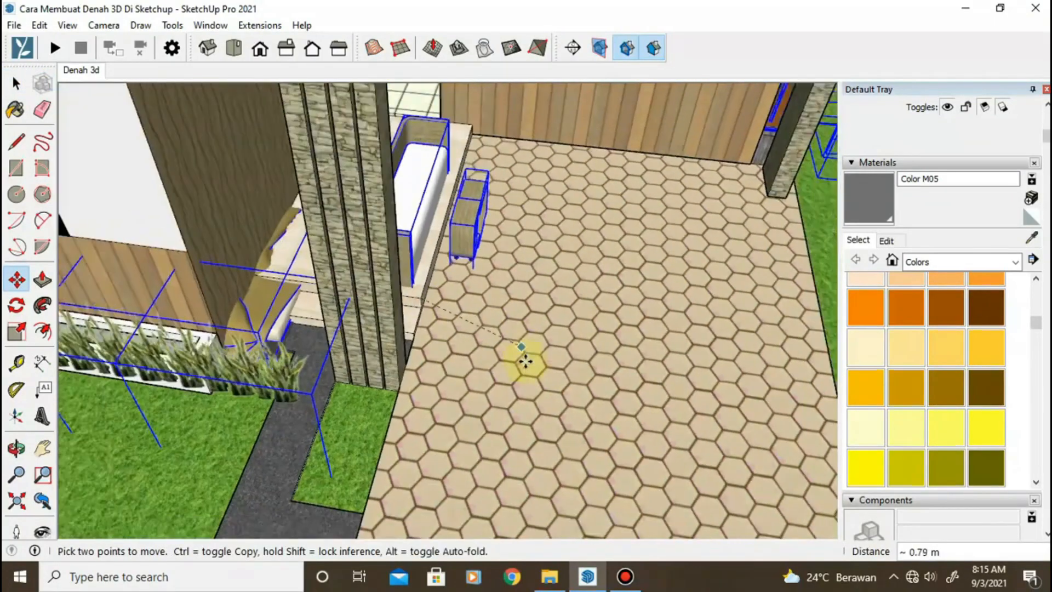
scroll(603, 412, "down", 3)
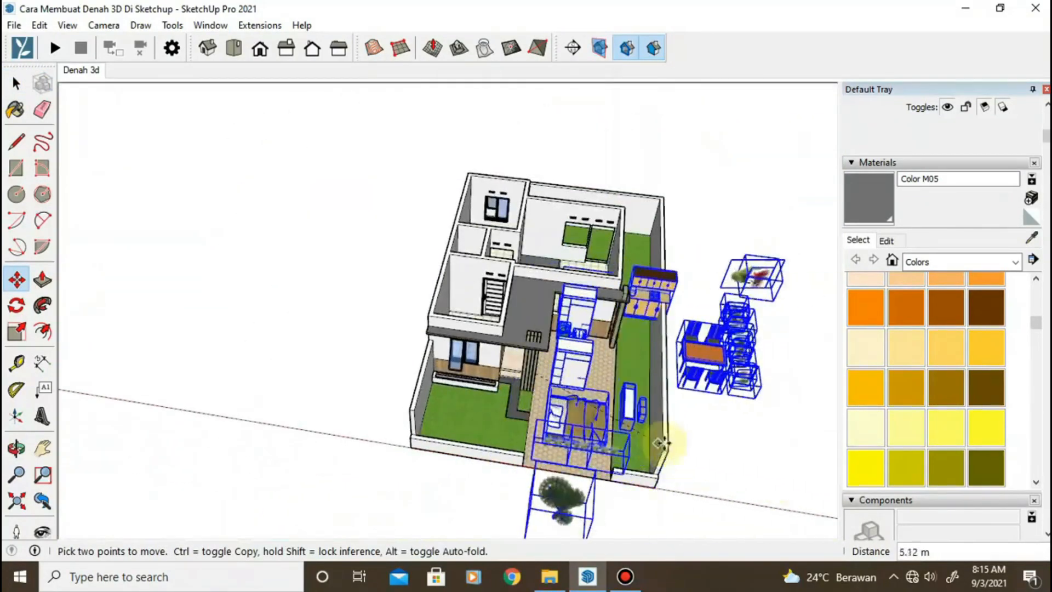
key("ctrl")
middle_click_drag(688, 450, 439, 425, "shift")
scroll(692, 446, "down", 3)
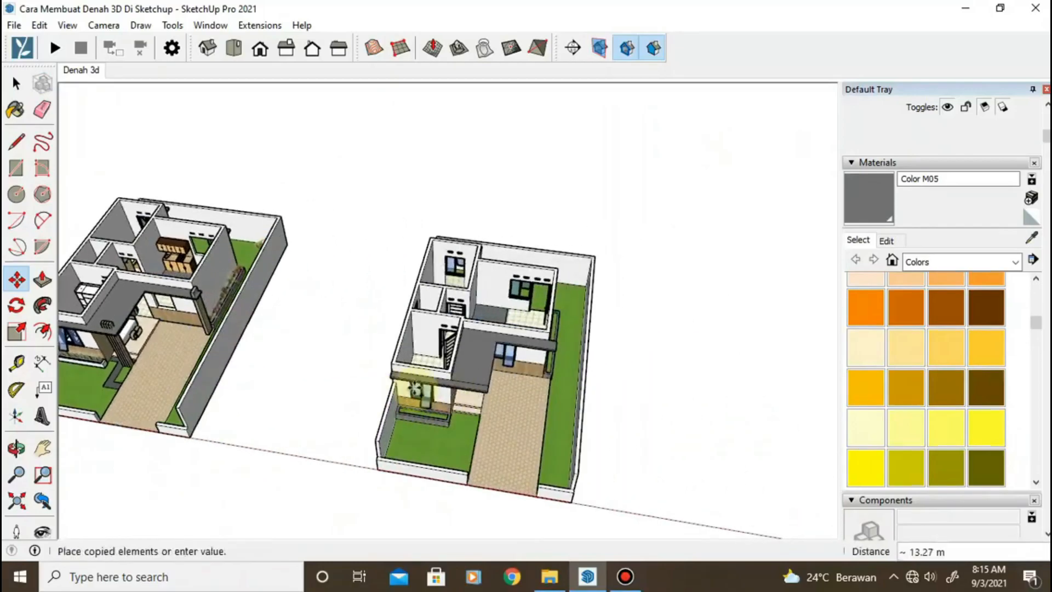
scroll(483, 419, "up", 8)
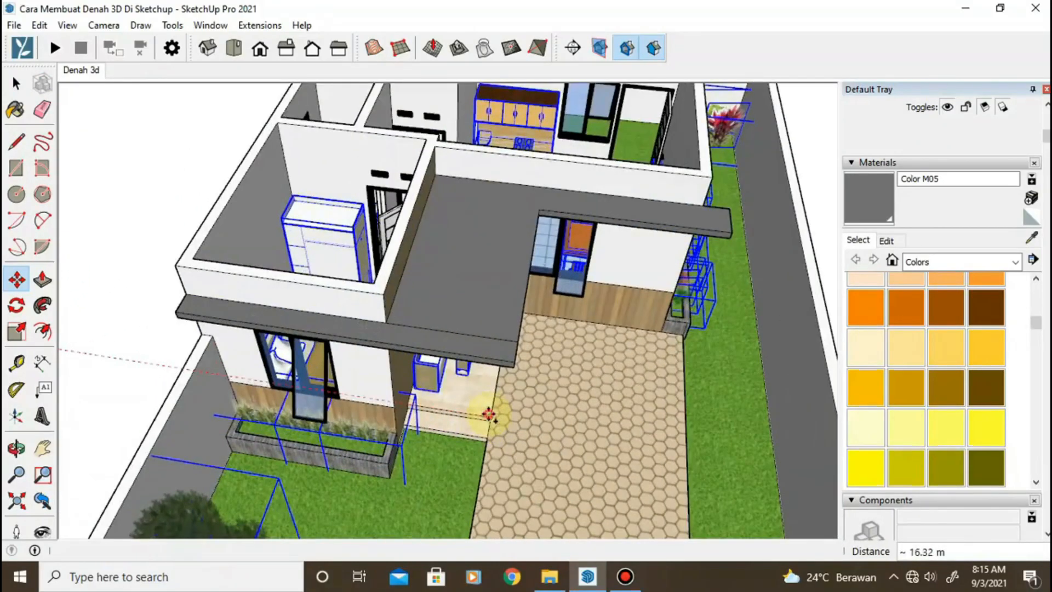
middle_click_drag(501, 422, 182, 373)
scroll(296, 328, "up", 3)
scroll(345, 338, "down", 6)
middle_click_drag(498, 366, 425, 286)
scroll(485, 365, "up", 5)
middle_click_drag(471, 375, 295, 398)
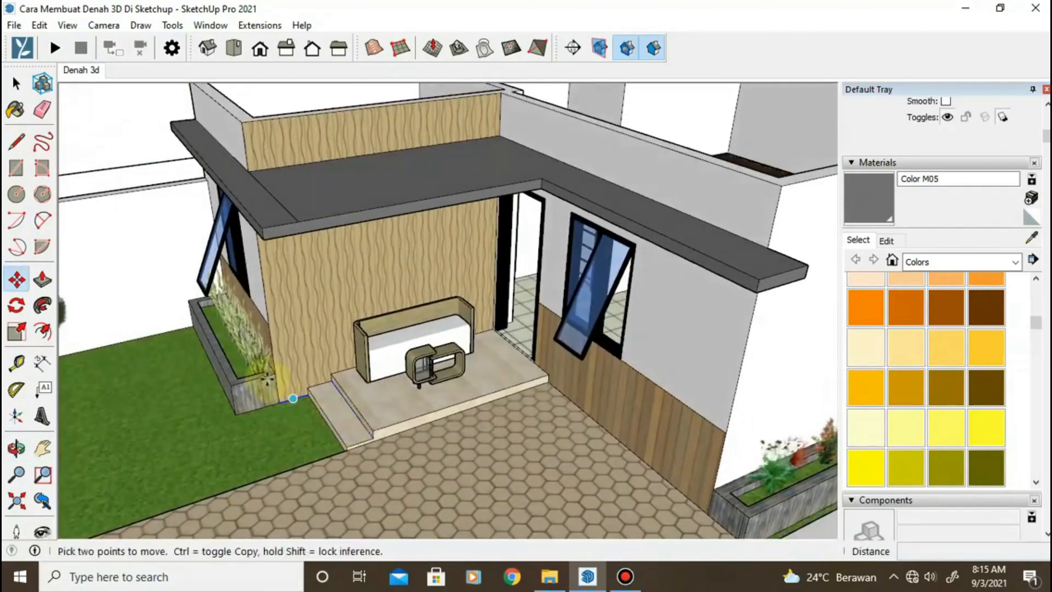
Adjust the new house's front window planter at its terrace end with a 0.1 m Push/Pull
scroll(271, 377, "up", 3)
scroll(263, 367, "up", 3)
middle_click_drag(216, 353, 197, 351)
scroll(198, 350, "up", 3)
key("p")
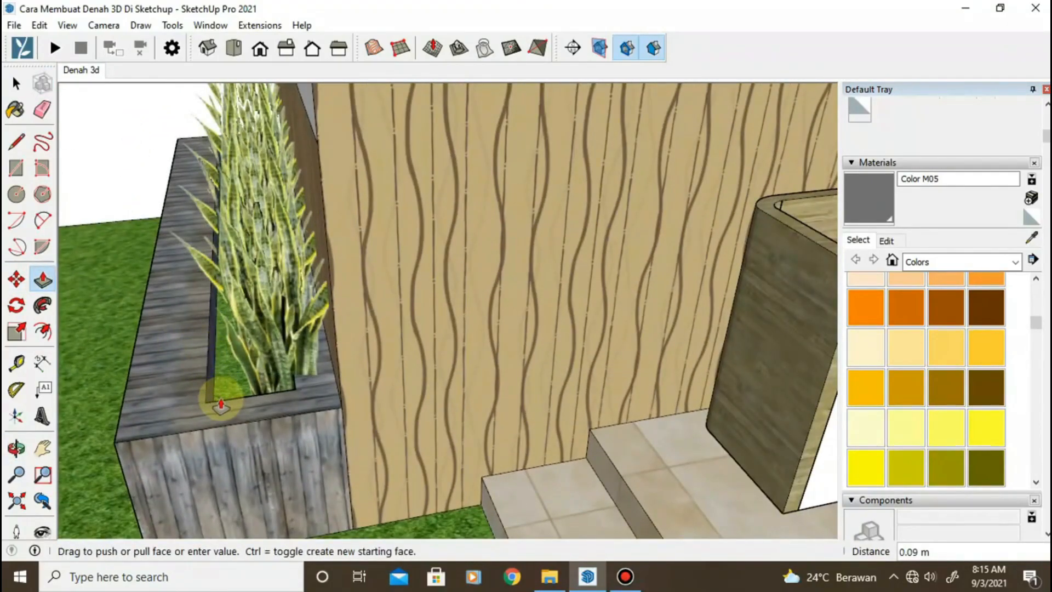
middle_click_drag(222, 431, 383, 362)
left_click(258, 465)
type("0.1")
key("Return")
Move the plants in the front window planter 0.05 m away from the wall
left_click(16, 83)
left_click(257, 241)
middle_click_drag(164, 246, 452, 262, "shift")
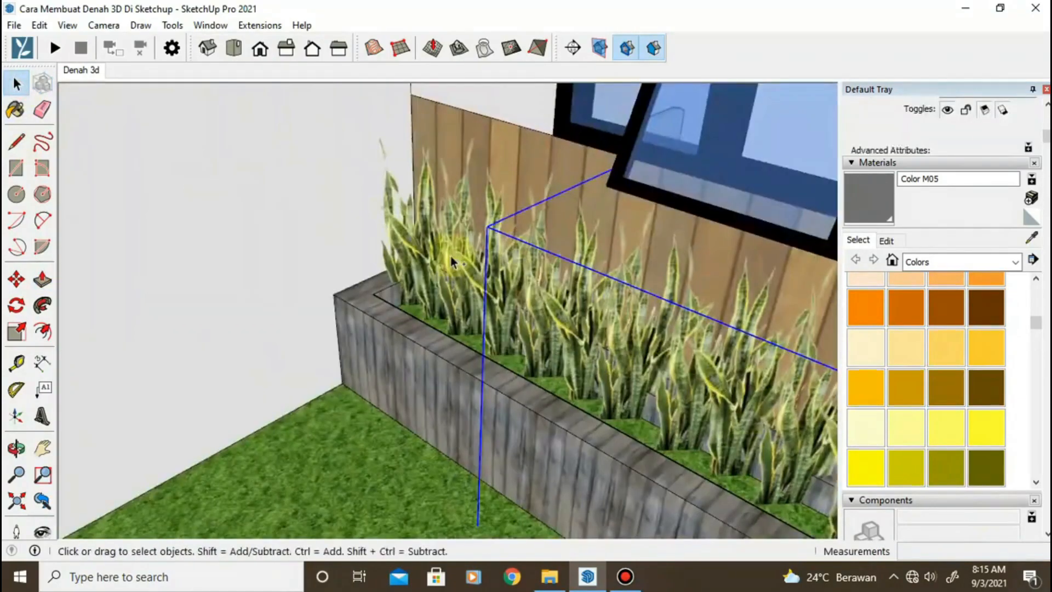
key("m")
left_click(450, 256)
type("0.05")
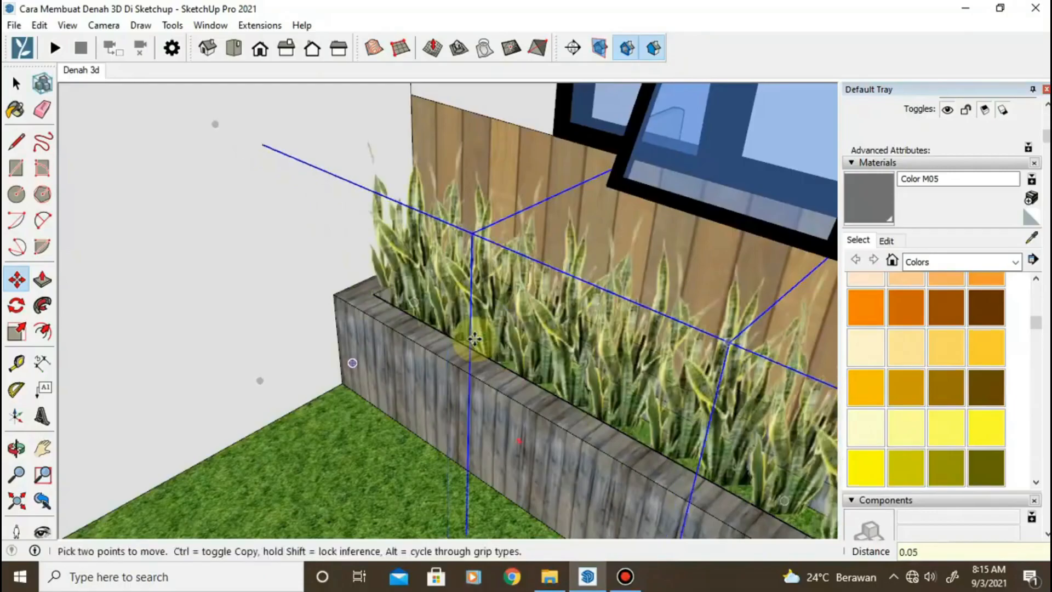
key("Return")
Measure the footprints of the finished house's slatted and solid stone columns with the Rectangle tool
scroll(474, 339, "down", 10)
mouse_move(512, 430)
middle_mouse_down()
mouse_move(335, 336)
mouse_move(464, 324)
middle_mouse_up()
key("e")
scroll(406, 318, "up", 8)
middle_click_drag(399, 321, 575, 315)
scroll(428, 411, "down", 10)
scroll(353, 219, "up", 9)
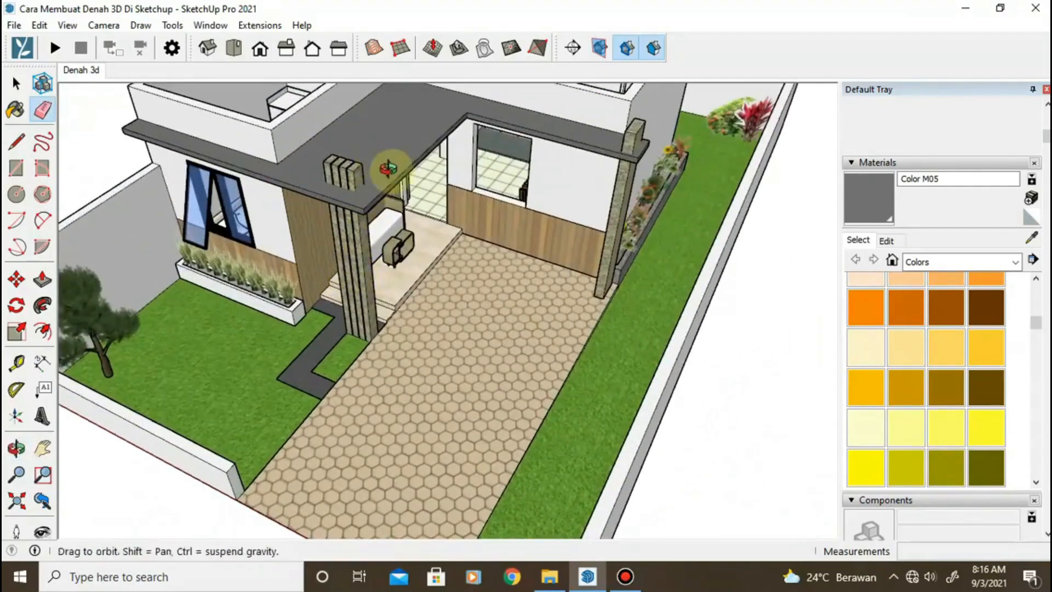
middle_click_drag(388, 168, 427, 235)
scroll(426, 236, "up", 5)
key("r")
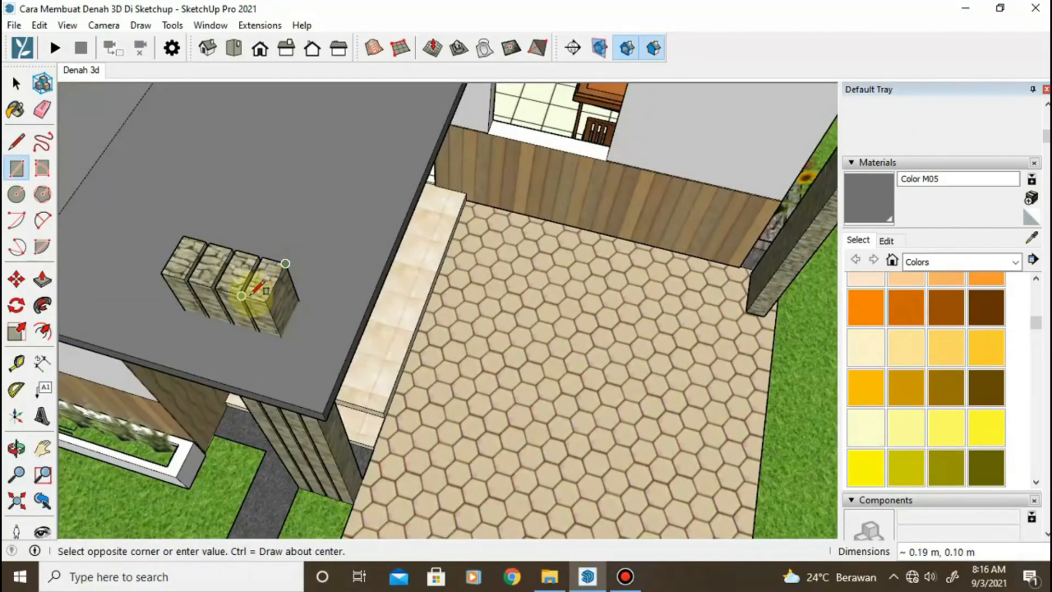
left_click(250, 296)
scroll(249, 295, "down", 6)
scroll(503, 298, "up", 6)
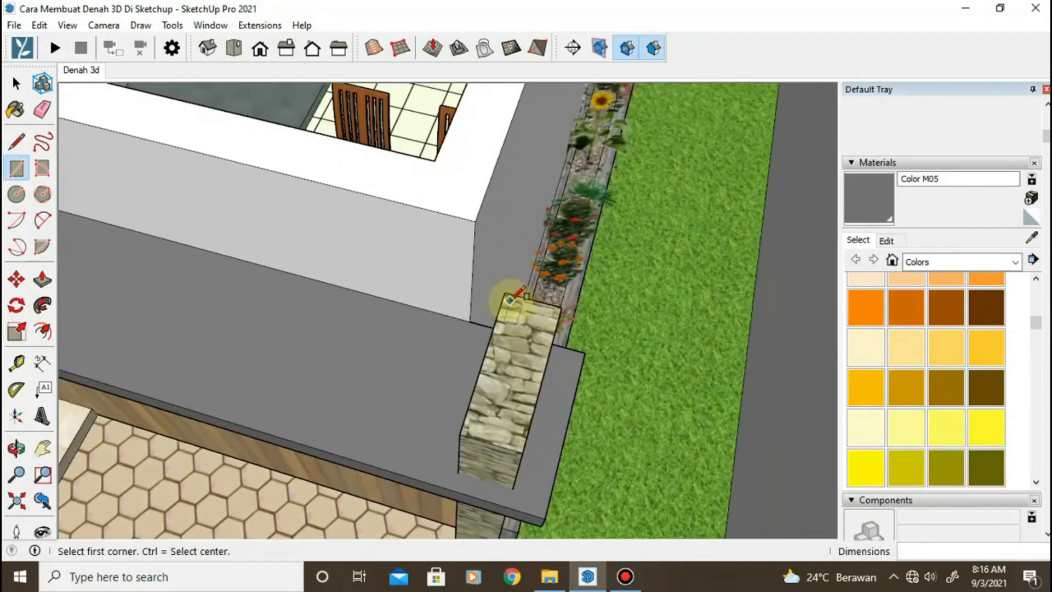
left_click(521, 453)
scroll(521, 451, "down", 8)
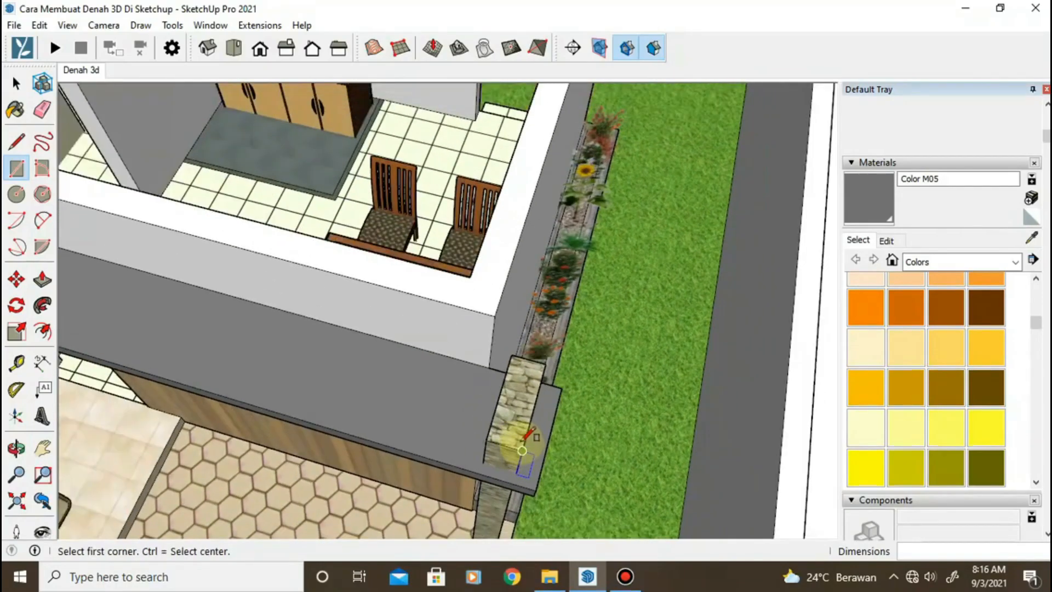
Draw two column footprint rectangles on the ground before the new house's front fence, one 0.2 m and one 0.4 m long
middle_click_drag(521, 446, 403, 265)
scroll(403, 265, "down", 5)
middle_click_drag(712, 482, 509, 313, "shift")
middle_click_drag(523, 367, 496, 381, "shift")
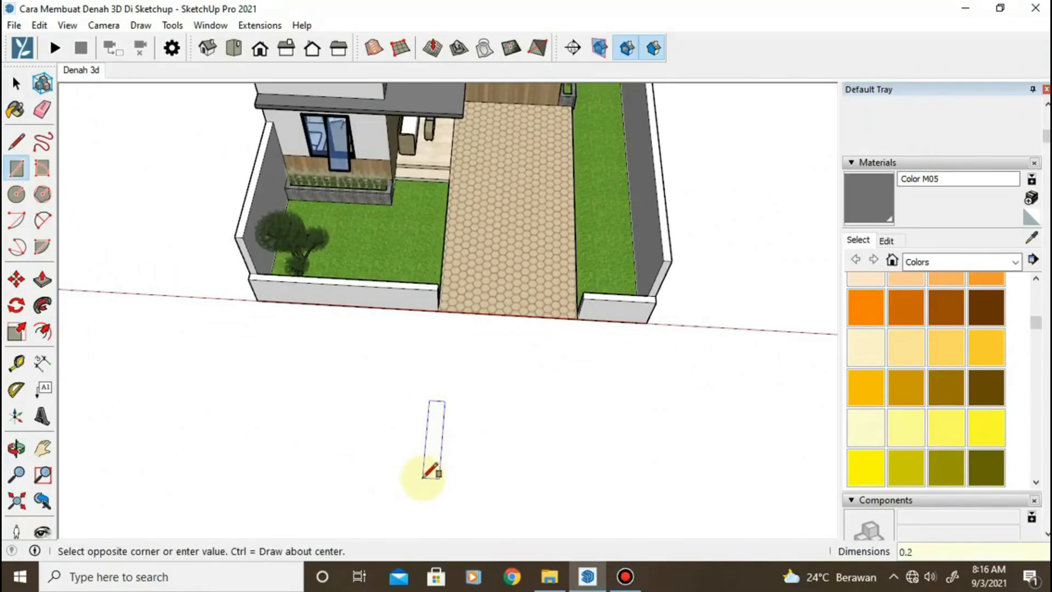
type("1")
key("Return")
scroll(484, 384, "up", 2)
left_click(597, 392)
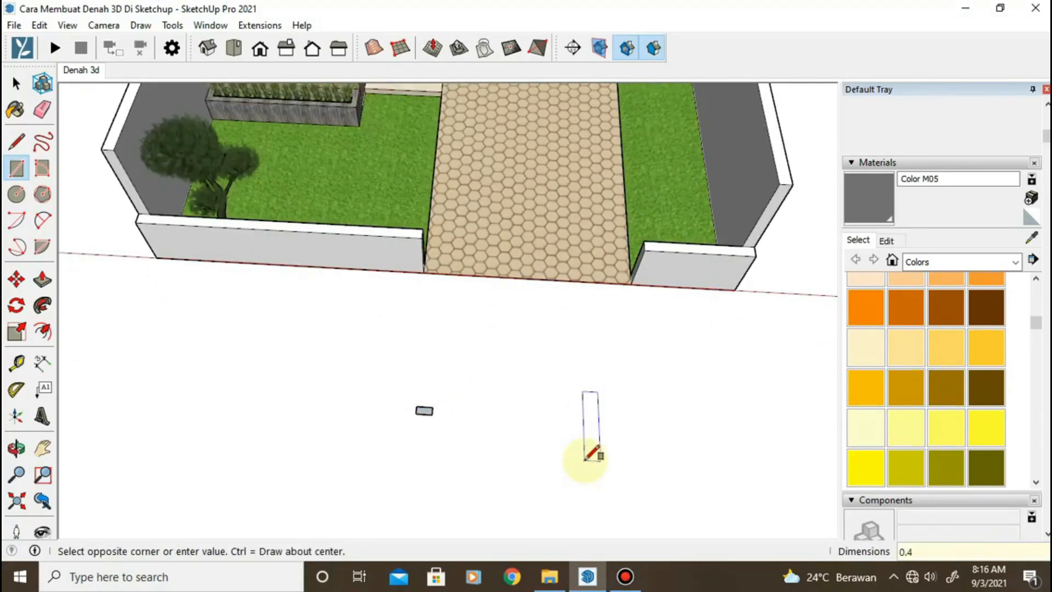
Sample the finished house's rough coursed stone material and paint both column footprints before the front fence with it
left_click(1030, 237)
scroll(322, 258, "down", 3)
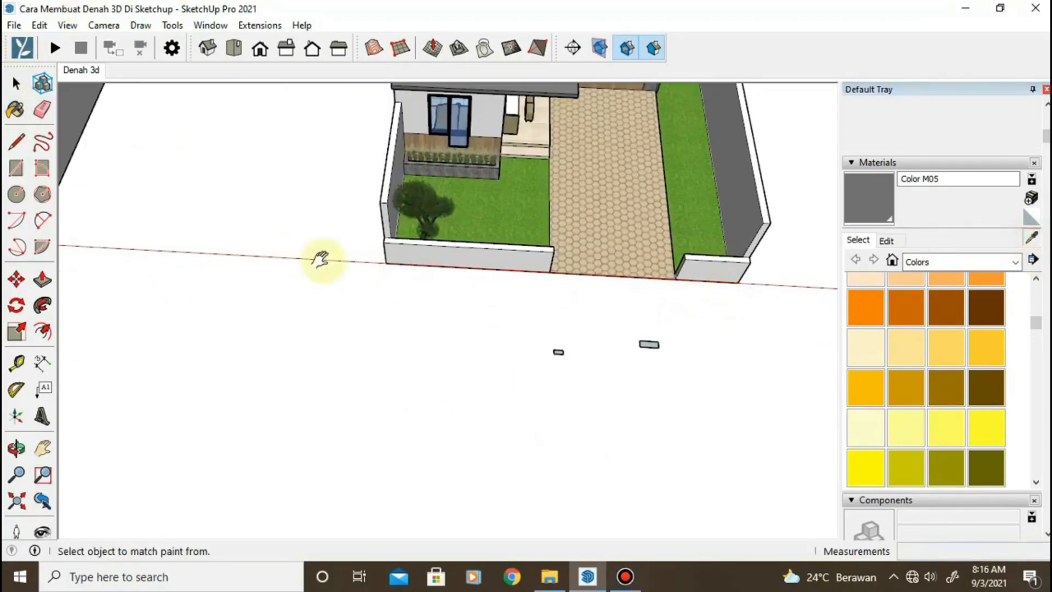
scroll(270, 235, "up", 6)
scroll(207, 262, "down", 1)
left_click(209, 262)
scroll(213, 258, "down", 3)
mouse_move(216, 254)
middle_mouse_down()
mouse_move(481, 226)
mouse_move(307, 273)
middle_mouse_up()
middle_click_drag(482, 332, 82, 212, "shift")
scroll(260, 273, "down", 3)
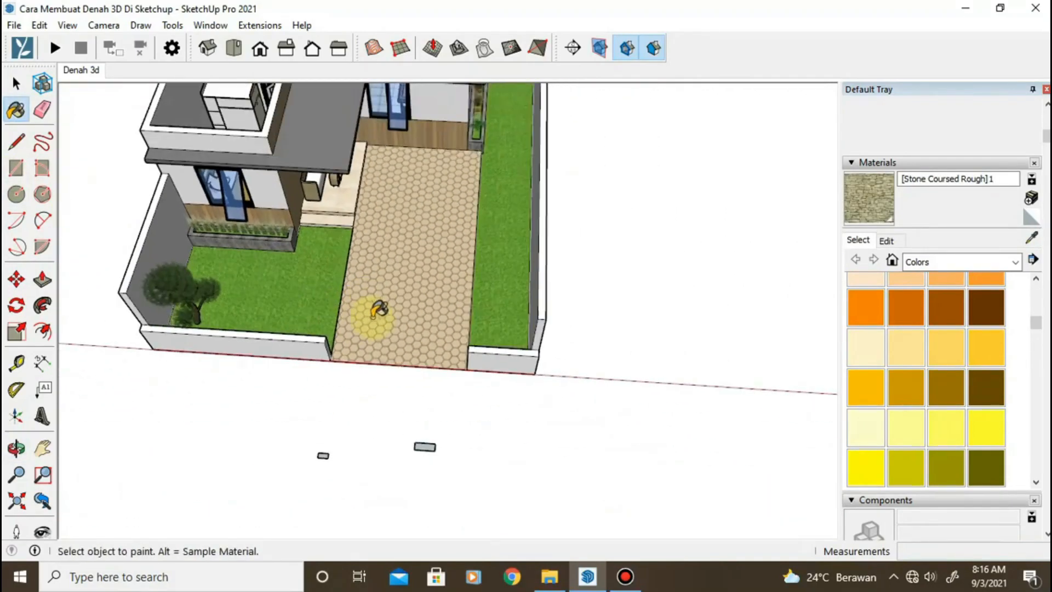
middle_click_drag(375, 310, 381, 251, "shift")
scroll(432, 299, "down", 1)
scroll(427, 332, "up", 3)
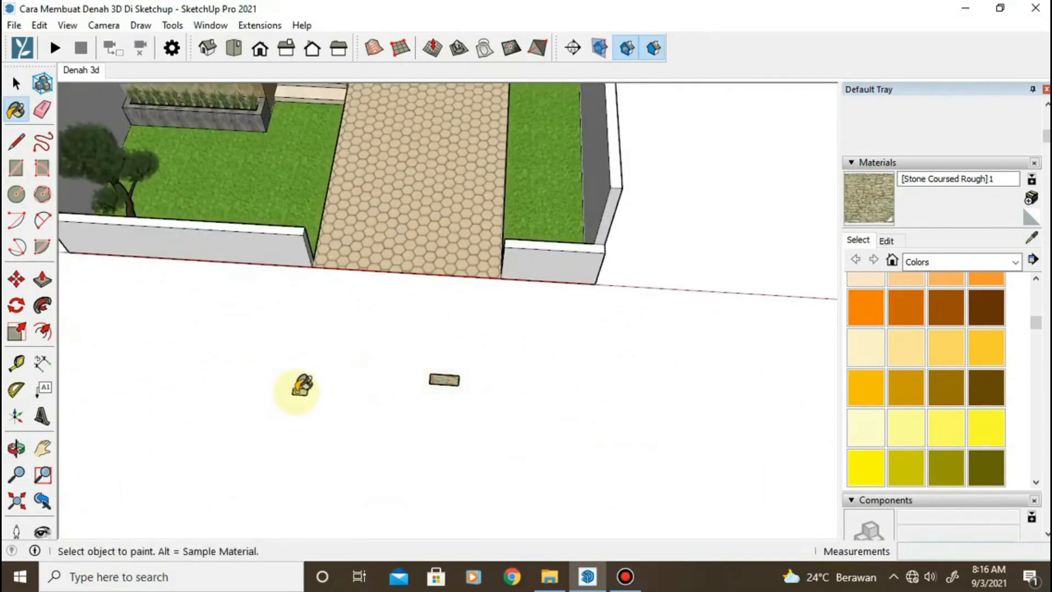
middle_click_drag(296, 389, 407, 368, "shift")
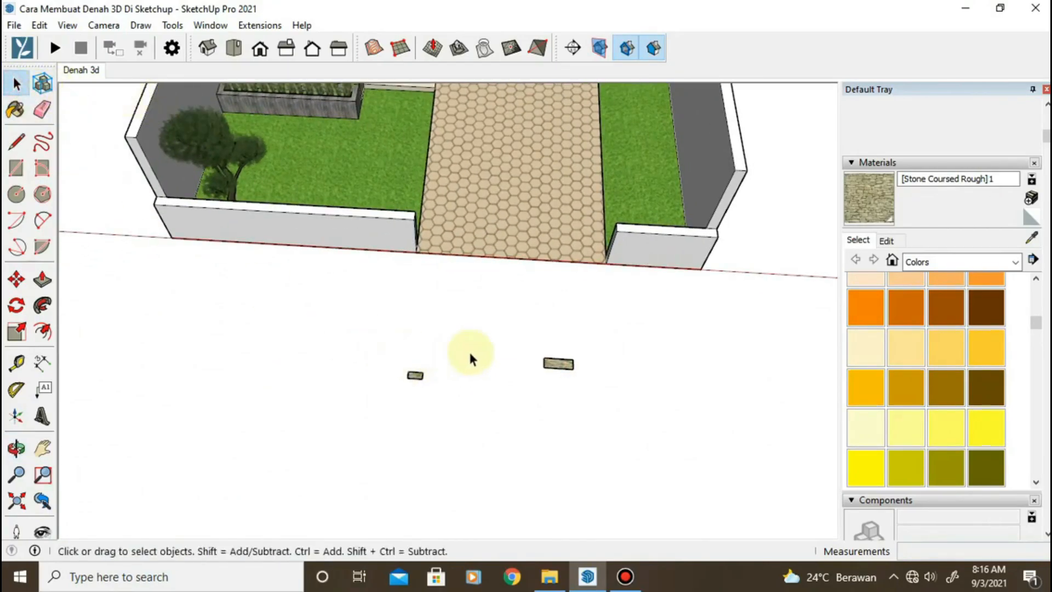
Make the small and the large stone footprint rectangles into separate groups
right_click(412, 376)
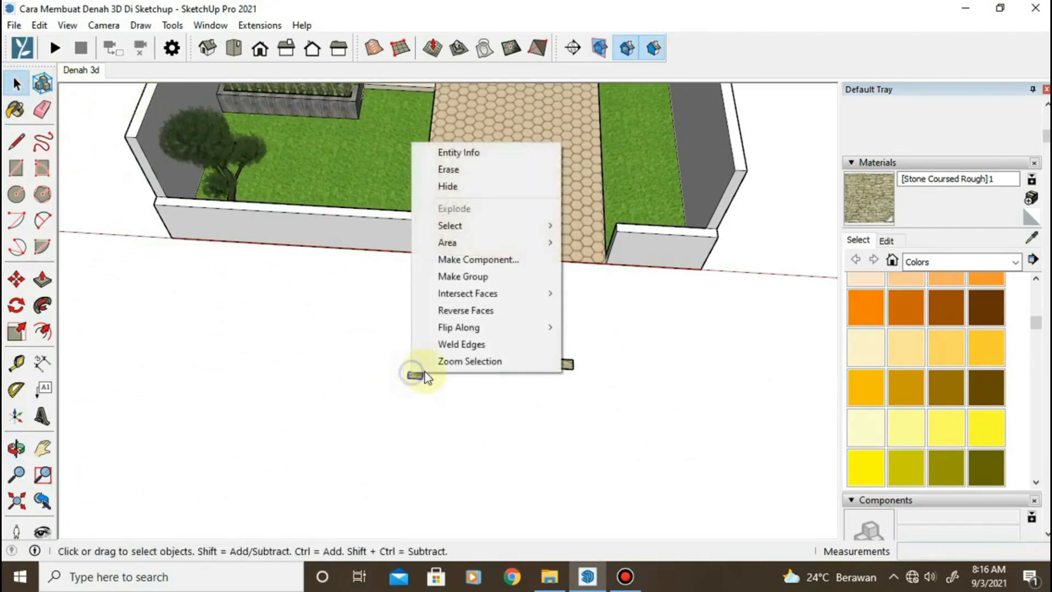
left_click(479, 278)
left_click_drag(647, 347, 521, 379)
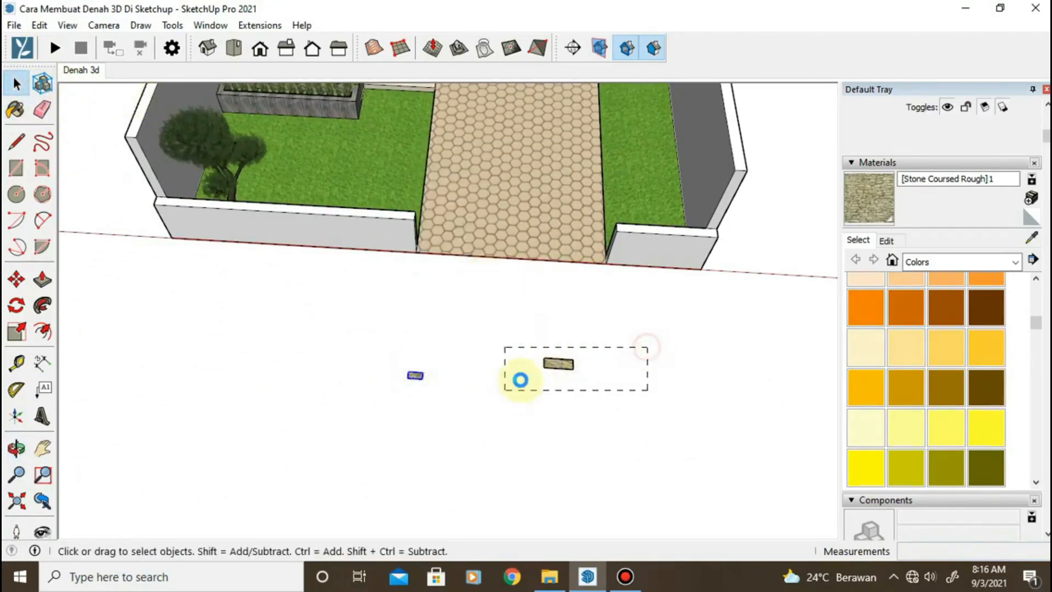
right_click(558, 365)
left_click(623, 267)
Rotate both stone footprint groups 90 degrees on the ground
scroll(555, 364, "up", 3)
middle_click_drag(344, 376, 390, 259, "shift")
key("q")
scroll(391, 259, "up", 1)
left_click(614, 251)
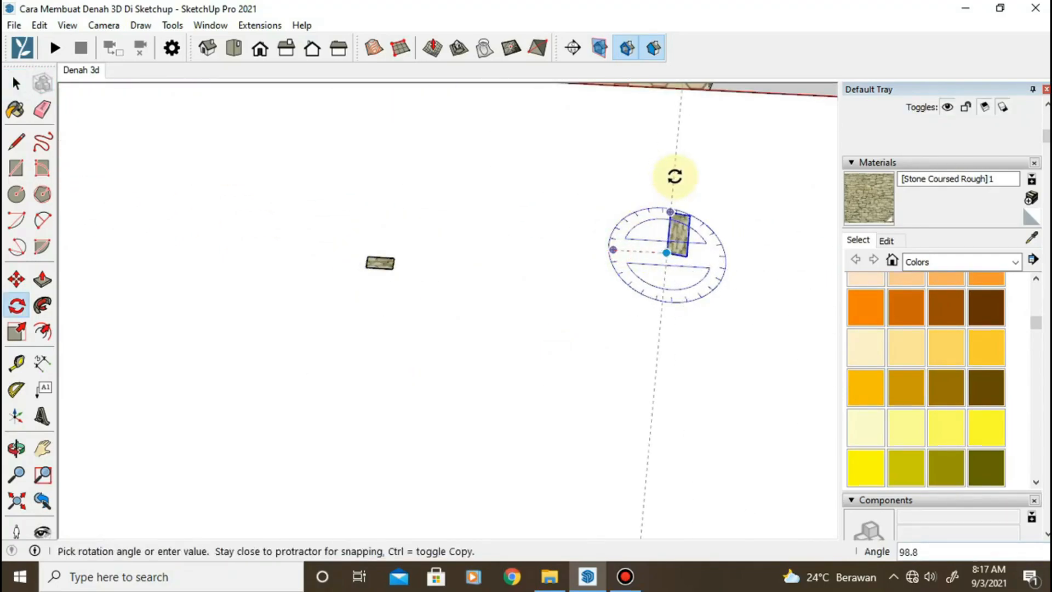
left_click(660, 174)
key("space")
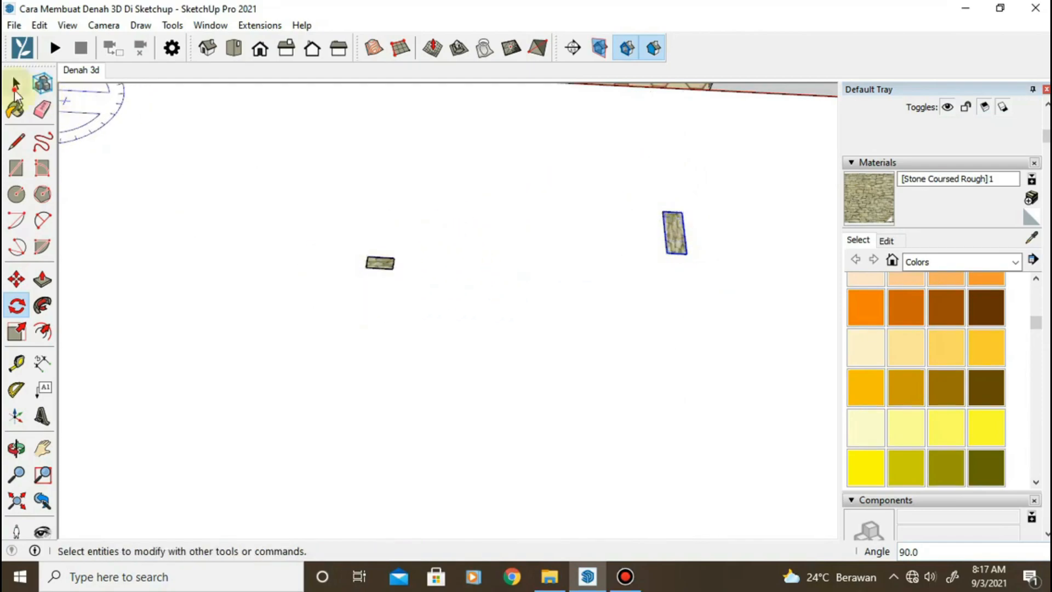
left_click(17, 309)
left_click(367, 267)
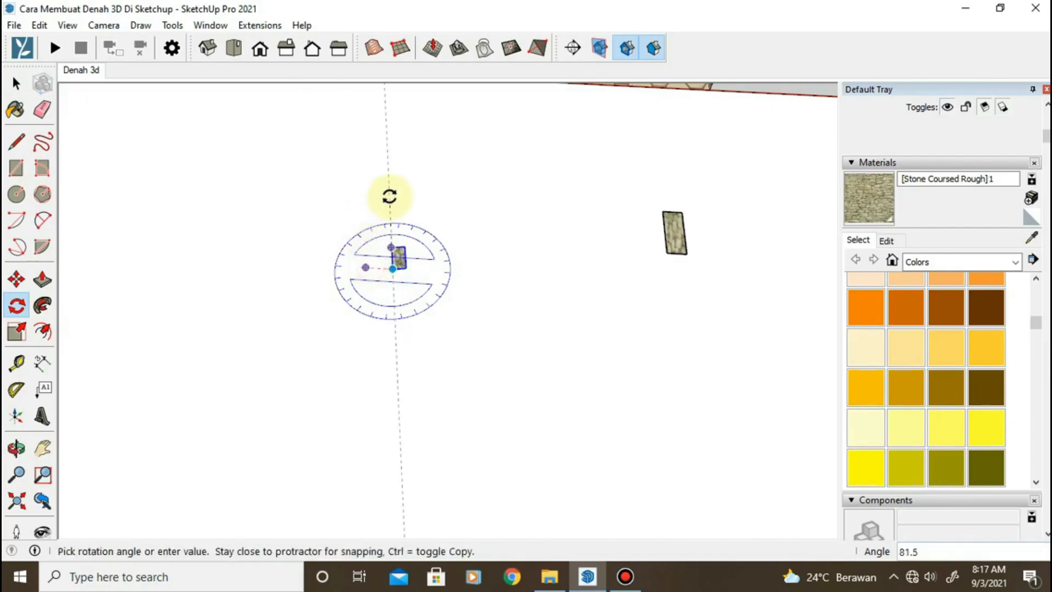
left_click(399, 188)
Measure the finished house's dark L-shaped garden path beside the terrace steps with the Line tool
scroll(392, 228, "down", 6)
middle_click_drag(277, 274, 364, 290, "shift")
scroll(350, 299, "up", 2)
scroll(310, 308, "up", 6)
middle_click_drag(253, 363, 385, 258)
key("l")
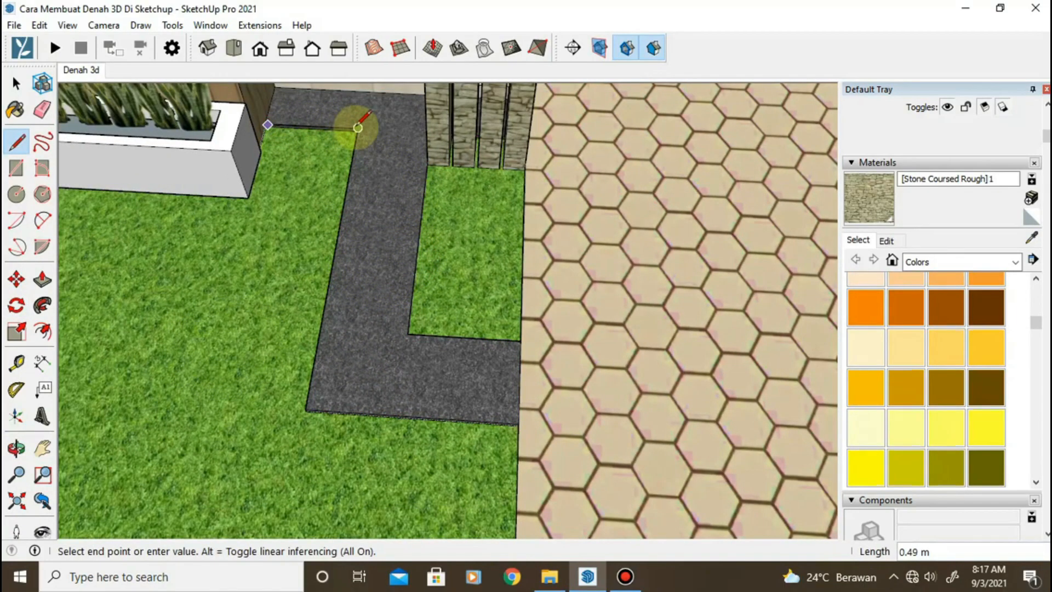
middle_click_drag(365, 117, 281, 188)
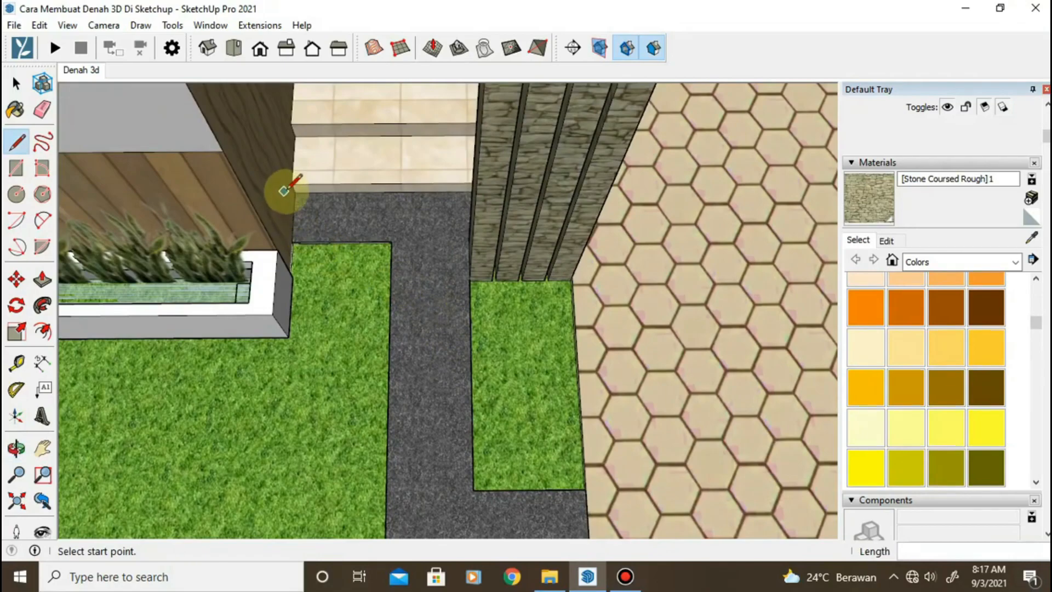
left_click(294, 192)
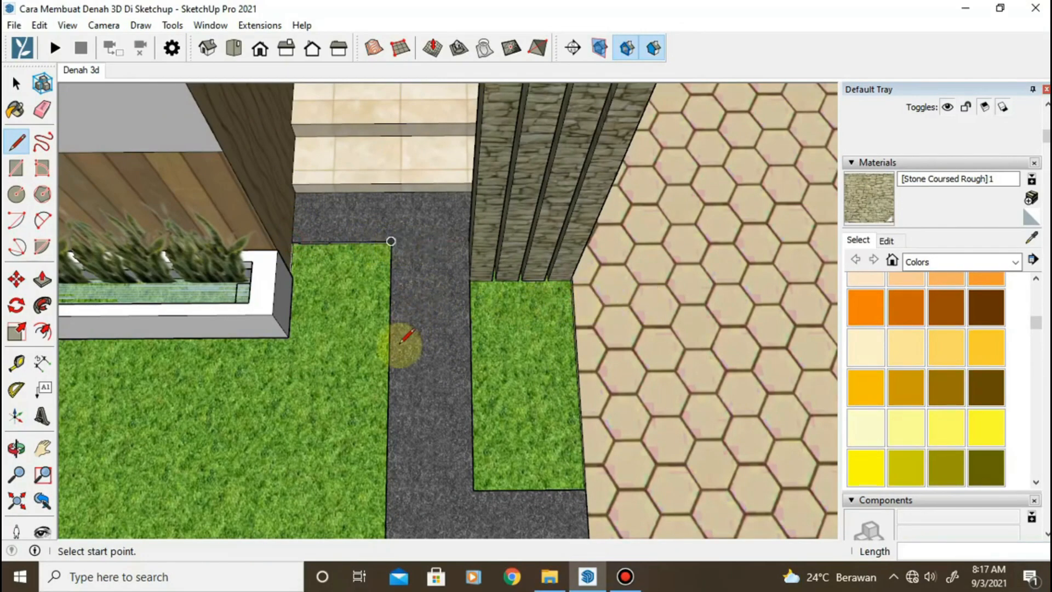
left_click(470, 344)
scroll(471, 340, "down", 10)
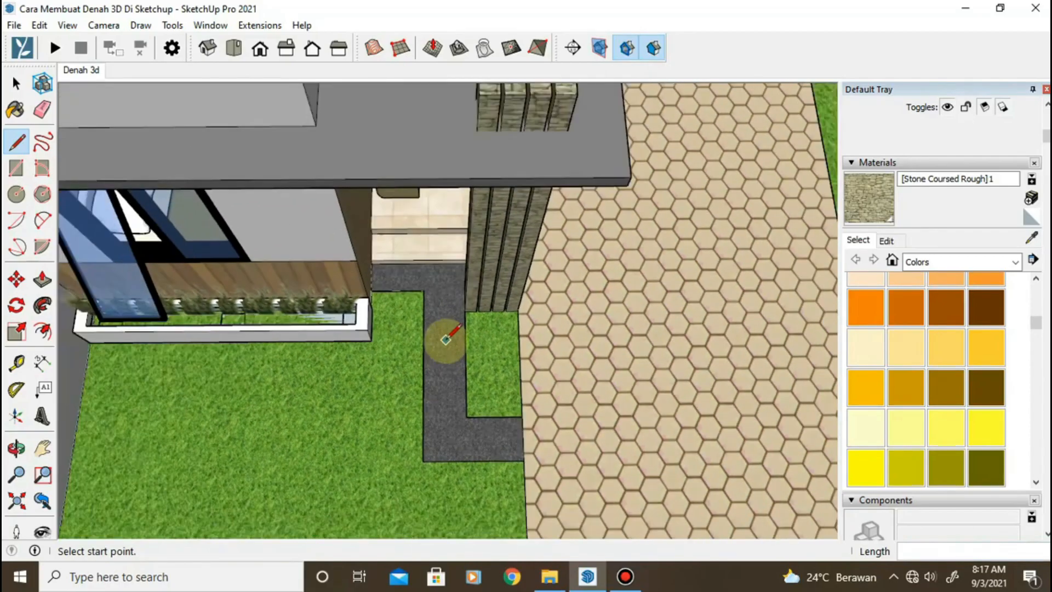
Place guides on the new house's lawn before the terrace steps, spacing the path's two side guides 0.35 m apart
scroll(470, 340, "up", 6)
middle_click_drag(418, 343, 350, 307)
left_click(16, 362)
scroll(394, 325, "up", 2)
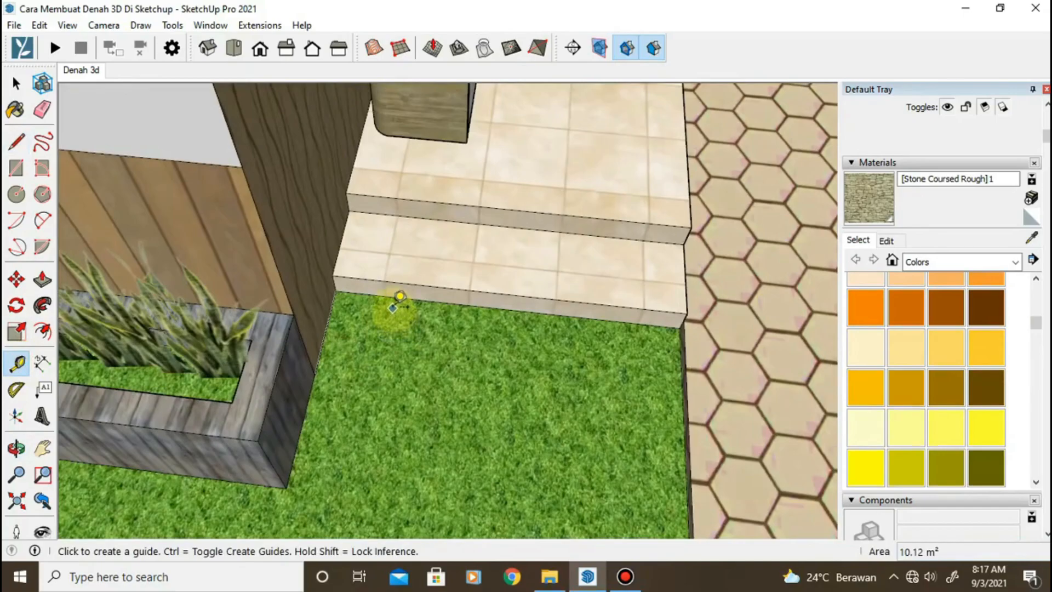
left_click(325, 332)
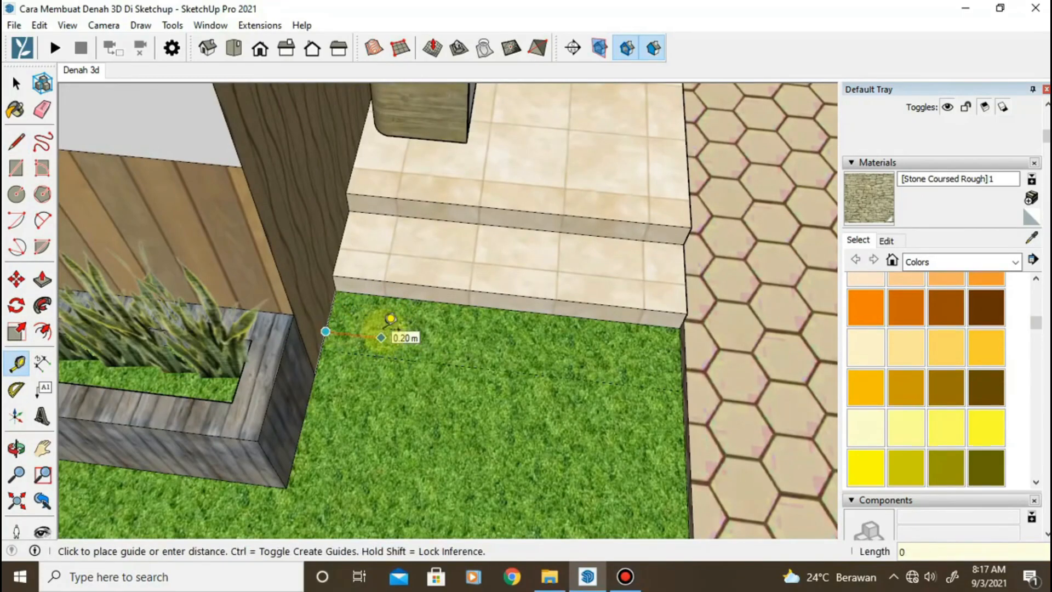
left_click(442, 398)
type("0.35")
key("Return")
Add crosswise guides on the new house's lawn for the far end of the L-shaped path
scroll(516, 404, "down", 8)
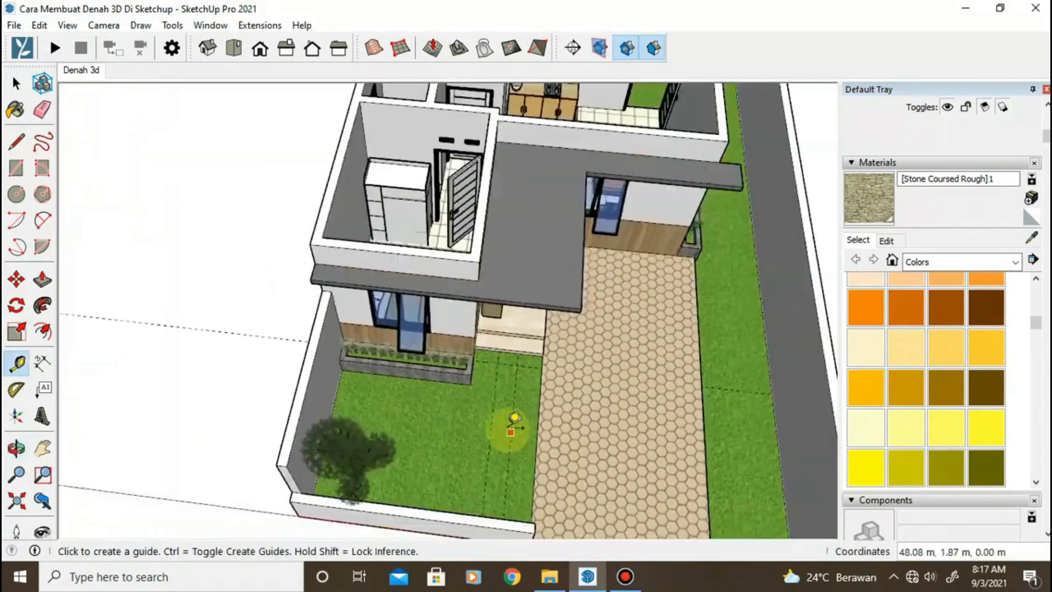
scroll(324, 293, "up", 6)
left_click(323, 294)
left_click(314, 430)
scroll(314, 430, "down", 8)
scroll(609, 310, "up", 6)
left_click(592, 303)
type("1.5")
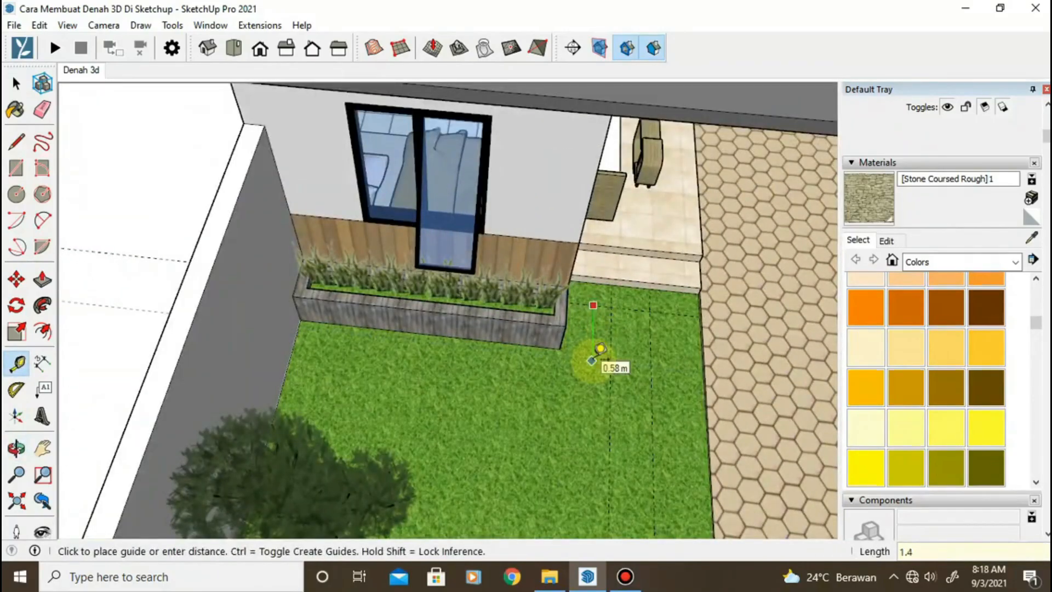
key("Return")
scroll(597, 404, "up", 2)
scroll(597, 404, "up", 2)
left_click(592, 457)
middle_click(589, 414)
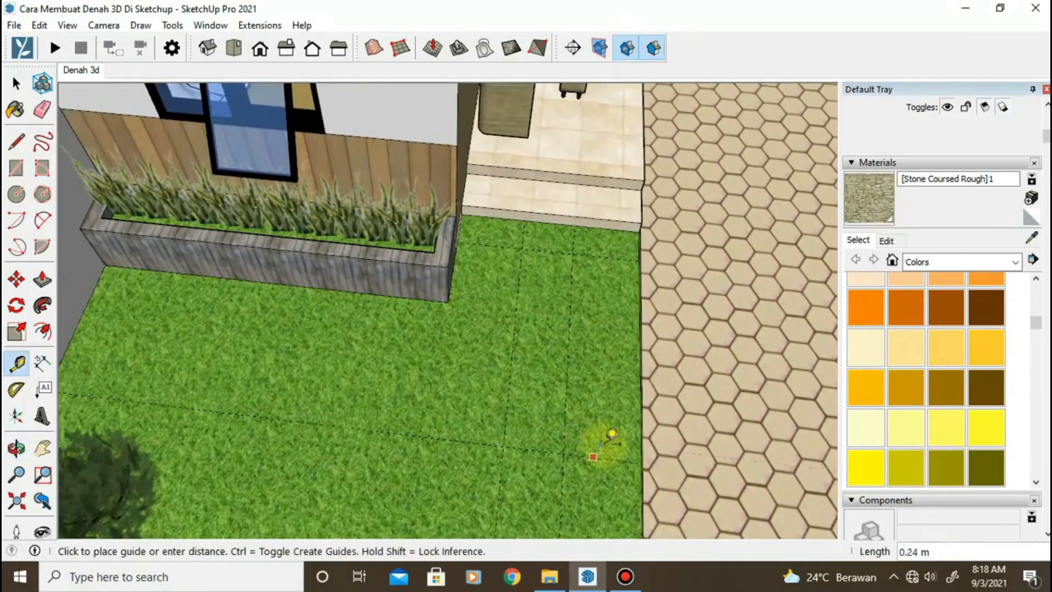
Outline the garden path from the terrace steps to the driveway along the guides, 0.35 m wide, and erase the surplus edges
middle_click_drag(464, 244, 329, 197)
scroll(545, 268, "up", 5)
key("l")
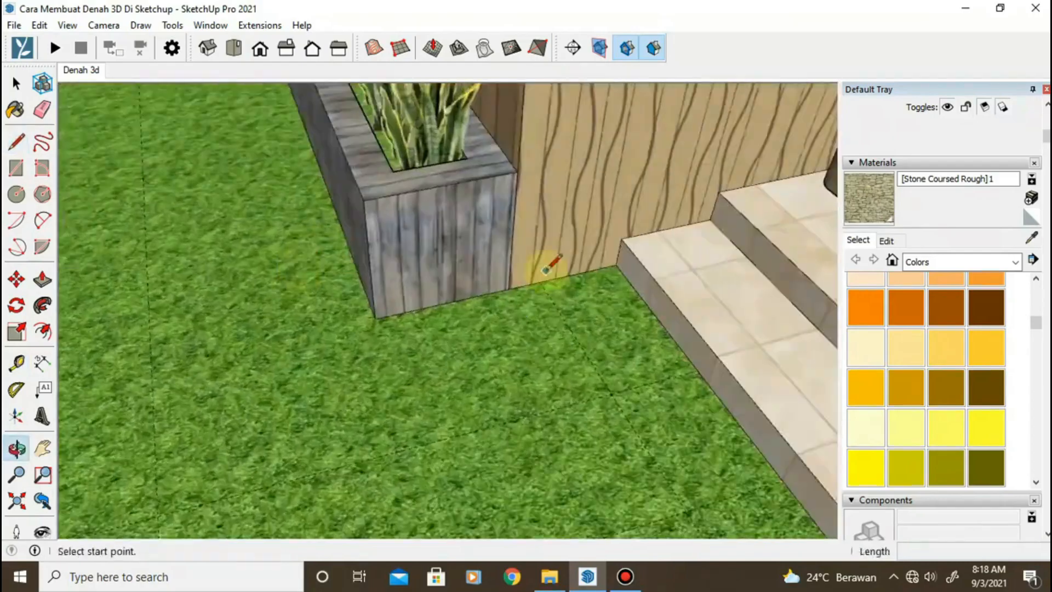
left_click(545, 296)
middle_click_drag(580, 376, 728, 350)
left_click(652, 212)
scroll(471, 216, "down", 2)
left_click(16, 168)
left_click(407, 169)
scroll(520, 383, "down", 3)
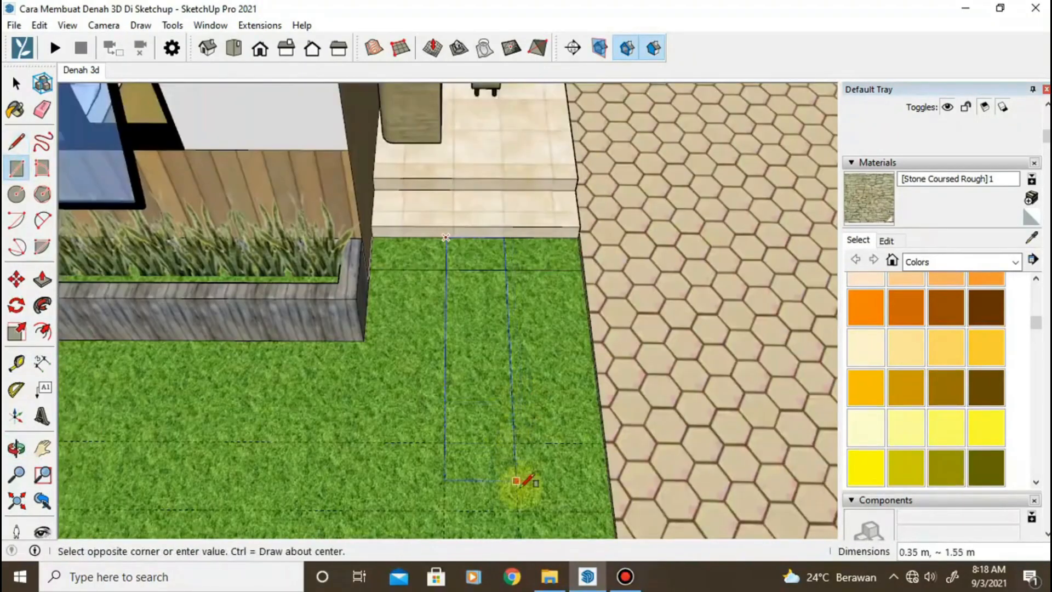
key("e")
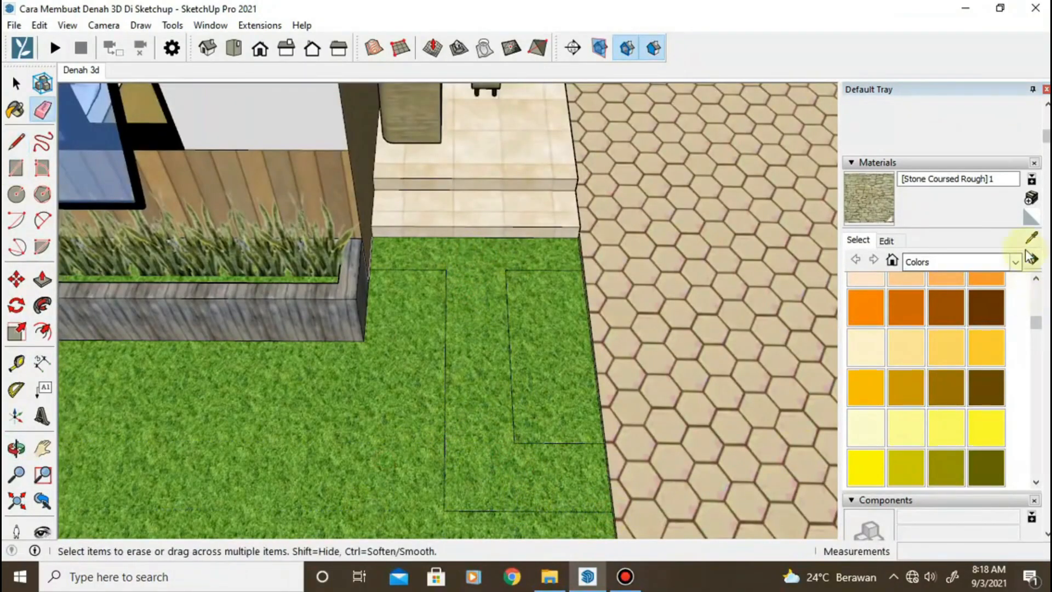
Sample Carpet Plush Charcoal from the finished house's path and paint the new path outline with it
left_click(1031, 238)
scroll(378, 373, "down", 6)
scroll(109, 356, "up", 4)
left_click(93, 362)
scroll(87, 367, "down", 5)
scroll(576, 408, "up", 6)
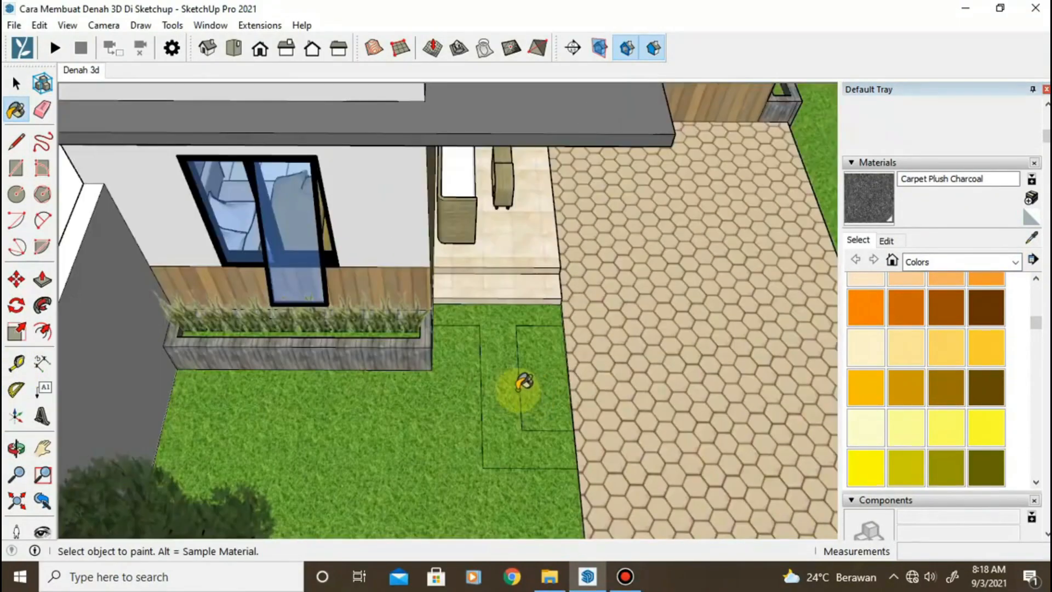
left_click(524, 382)
Raise the new charcoal path 0.02 m with Push/Pull
scroll(512, 384, "up", 5)
key("p")
left_click(476, 350)
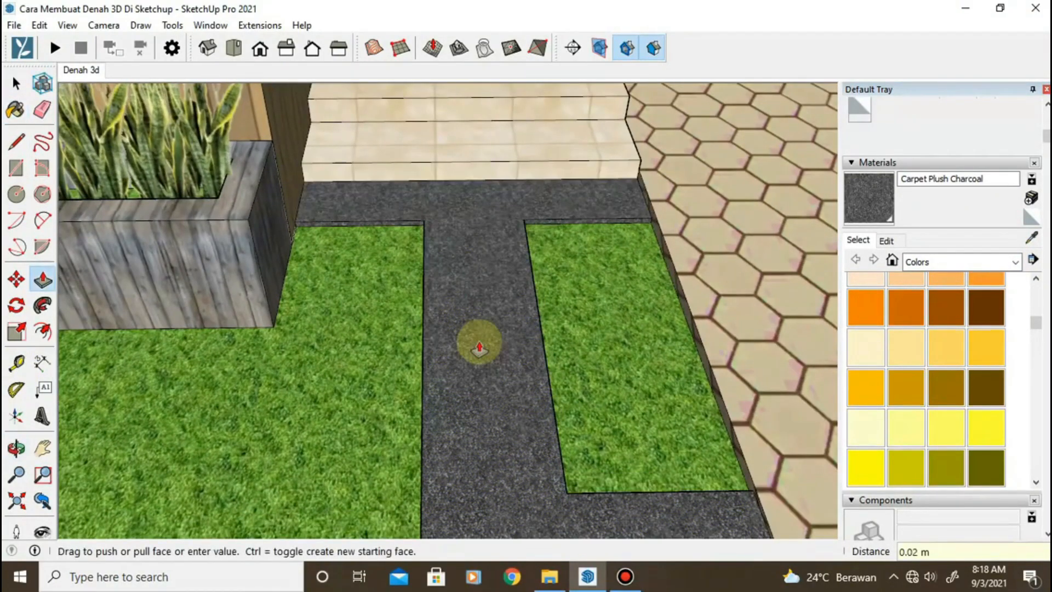
scroll(479, 346, "down", 10)
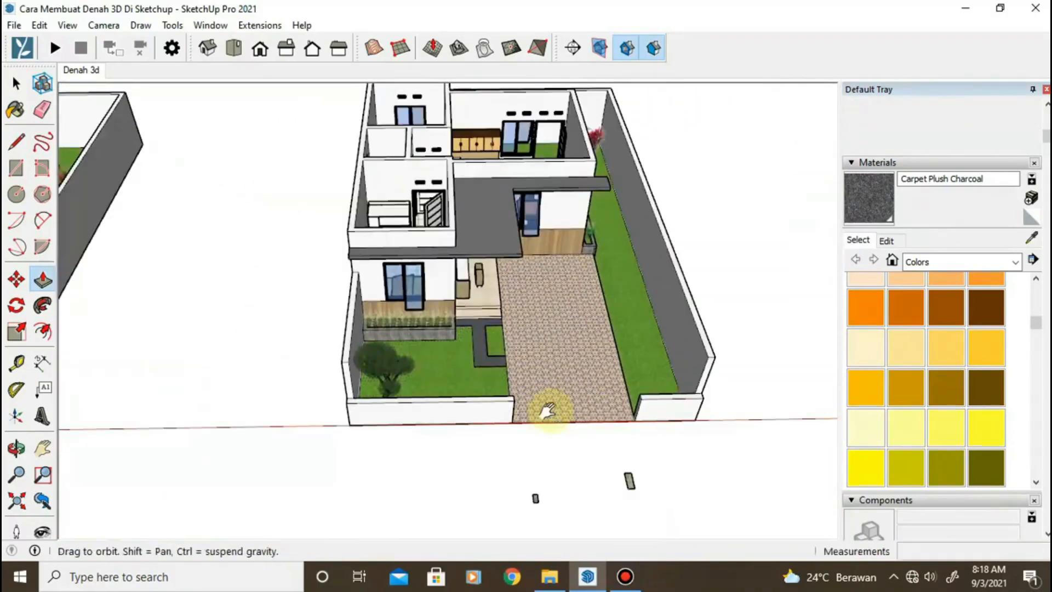
Move the small stone footprint from before the fence onto the lawn patch between the path and the driveway
middle_click_drag(548, 410, 477, 260, "shift")
middle_click_drag(420, 354, 511, 377)
scroll(353, 333, "down", 4)
scroll(347, 373, "up", 4)
scroll(346, 373, "up", 3)
middle_click_drag(347, 365, 398, 206)
left_click(16, 83)
scroll(493, 215, "up", 2)
left_click_drag(514, 275, 455, 351)
scroll(483, 304, "up", 4)
key("m")
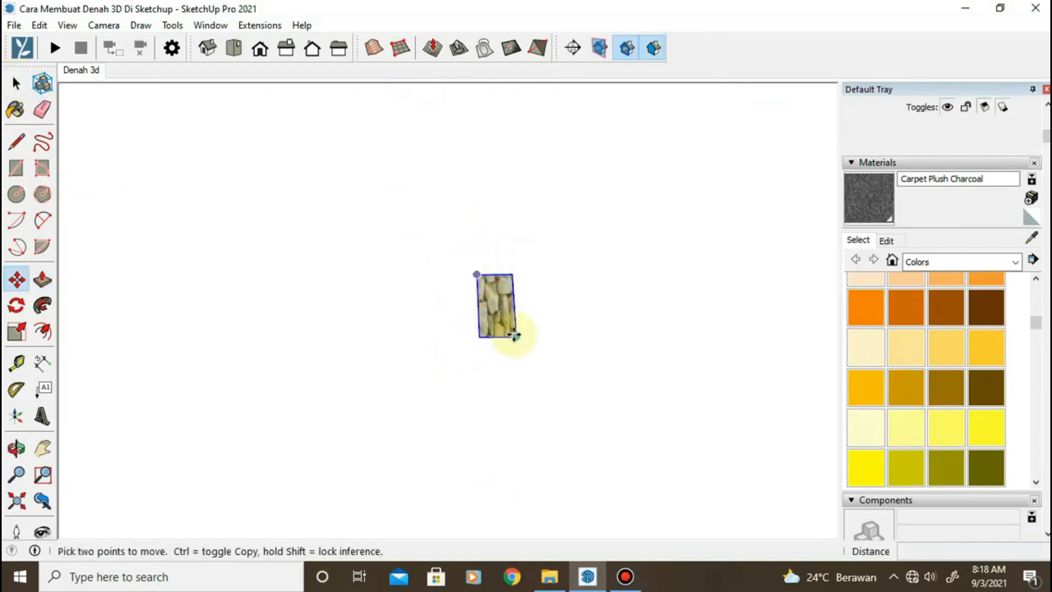
left_click(517, 336)
key("ctrl")
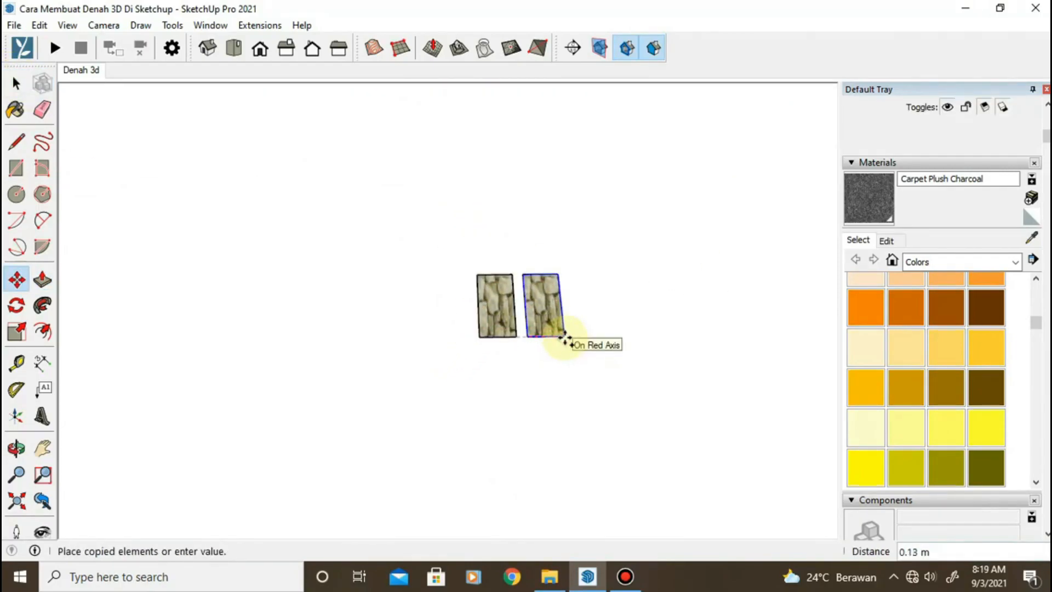
scroll(549, 258, "down", 3)
key("ctrl")
scroll(551, 239, "down", 5)
middle_click_drag(550, 258, 534, 509, "shift")
scroll(558, 191, "up", 3)
scroll(424, 374, "up", 3)
scroll(359, 395, "up", 2)
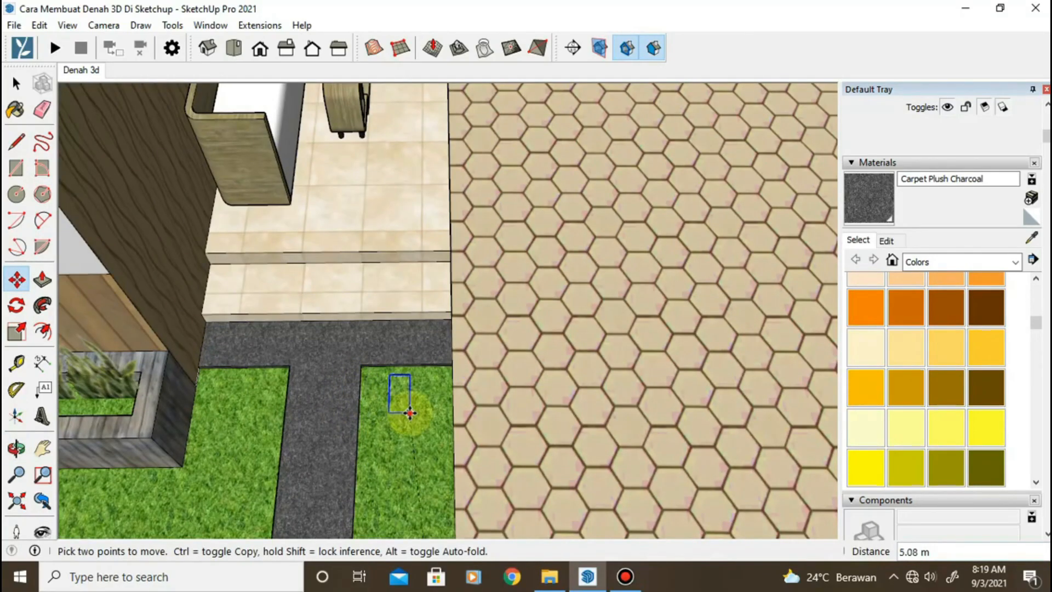
left_click(409, 408)
Align the small stone footprint with the inner path corner of the lawn patch nearest the terrace steps
scroll(405, 407, "up", 2)
left_click(383, 347)
left_click(338, 336)
scroll(349, 356, "up", 2)
left_click(206, 318)
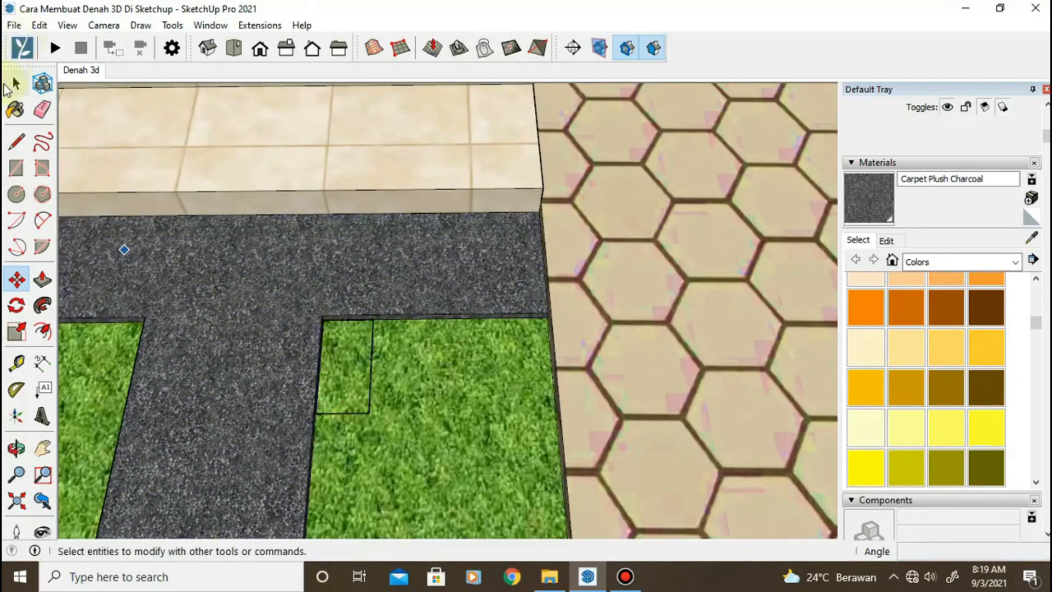
Extrude the small stone footprint upward into a slender column that passes through and rises above the canopy
left_click(15, 83)
left_click(357, 366)
key("p")
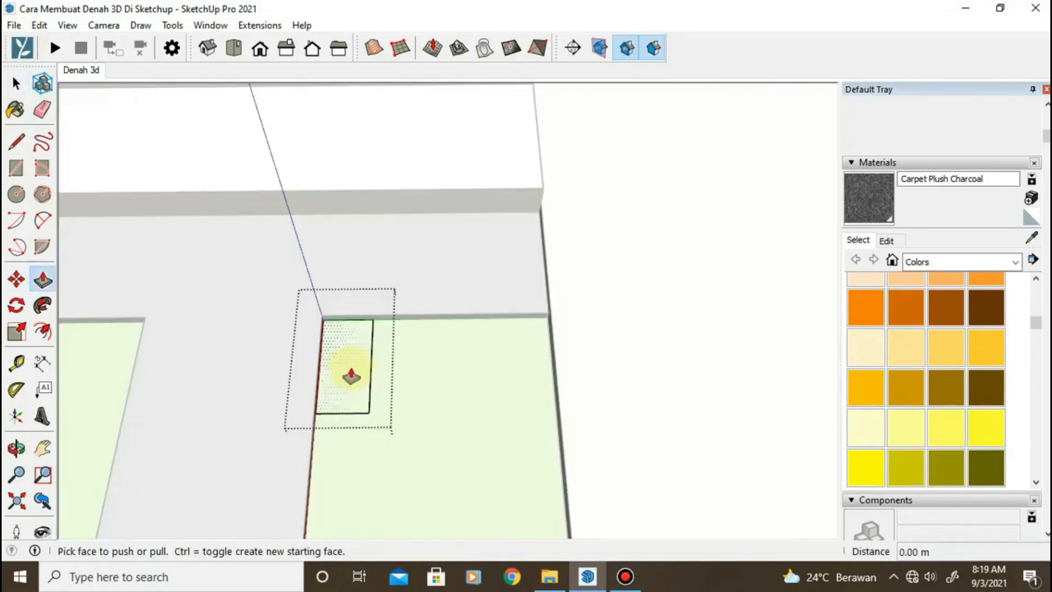
left_click(350, 375)
scroll(308, 205, "down", 5)
middle_click_drag(323, 235, 373, 361, "shift")
key("space")
Copy the slender stone column toward the driveway at 0.115 m spacing to form a slatted row
left_click(357, 205)
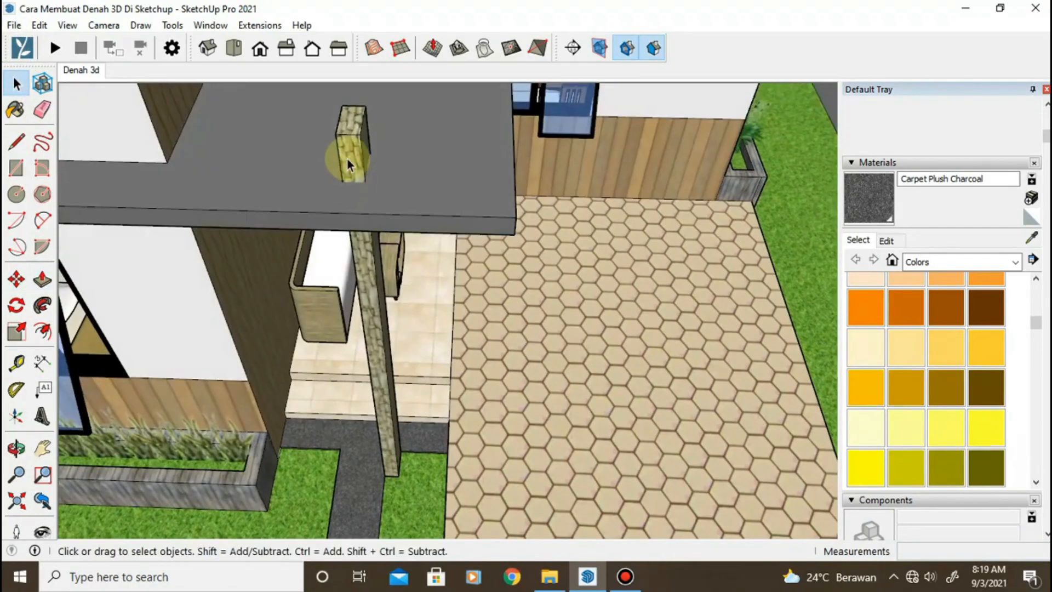
left_click(349, 158)
scroll(350, 157, "up", 2)
key("m")
key("ctrl")
left_click(336, 157)
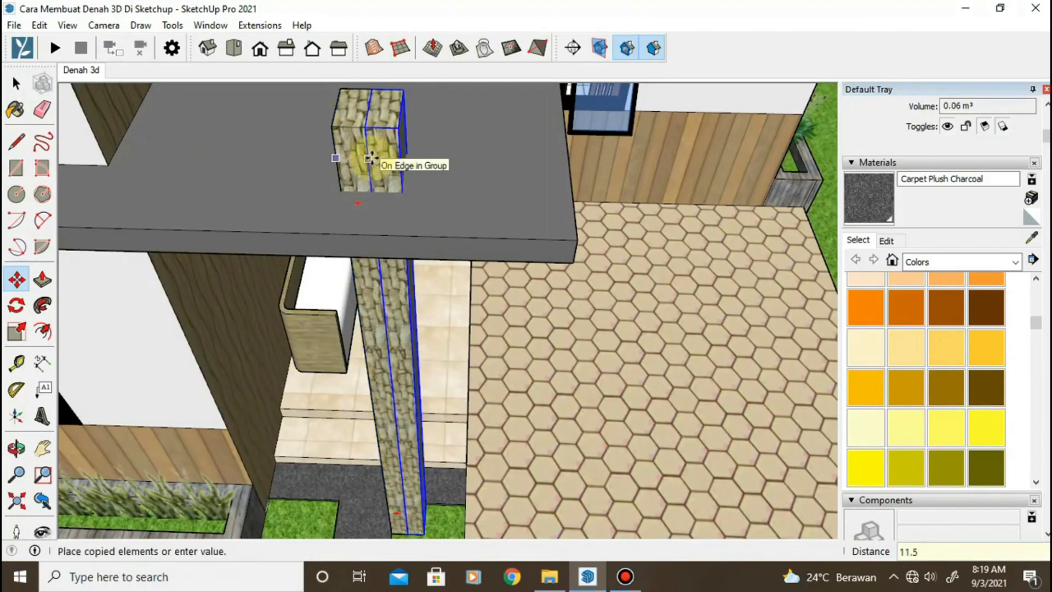
key("Escape")
left_click(365, 154)
key("ctrl")
type("0.115")
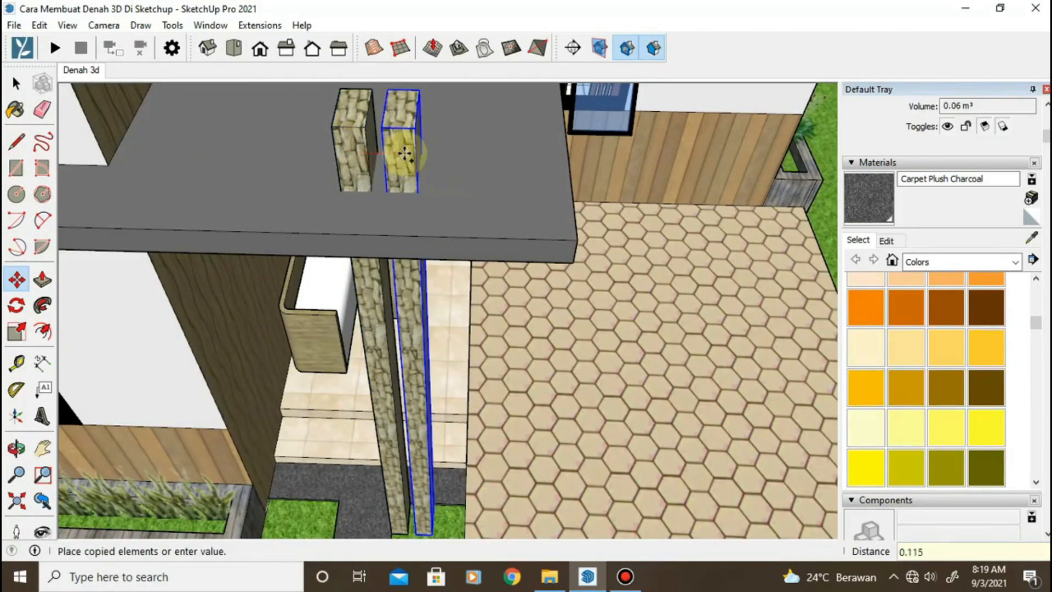
key("Return")
Extrude the remaining stone footprint in front of the fence upward into a tall column
scroll(488, 212, "down", 6)
key("p")
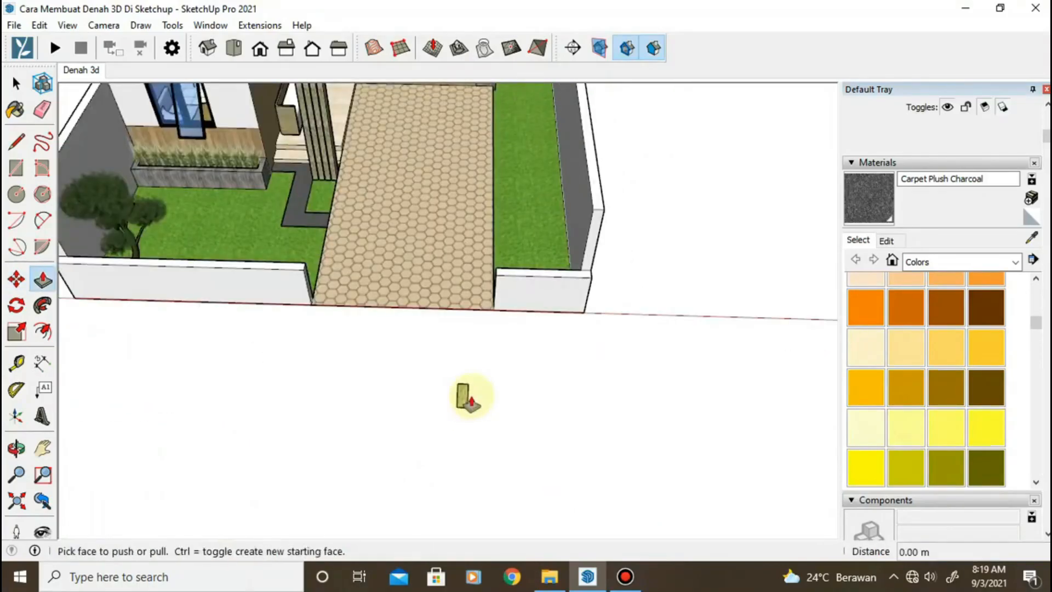
key("space")
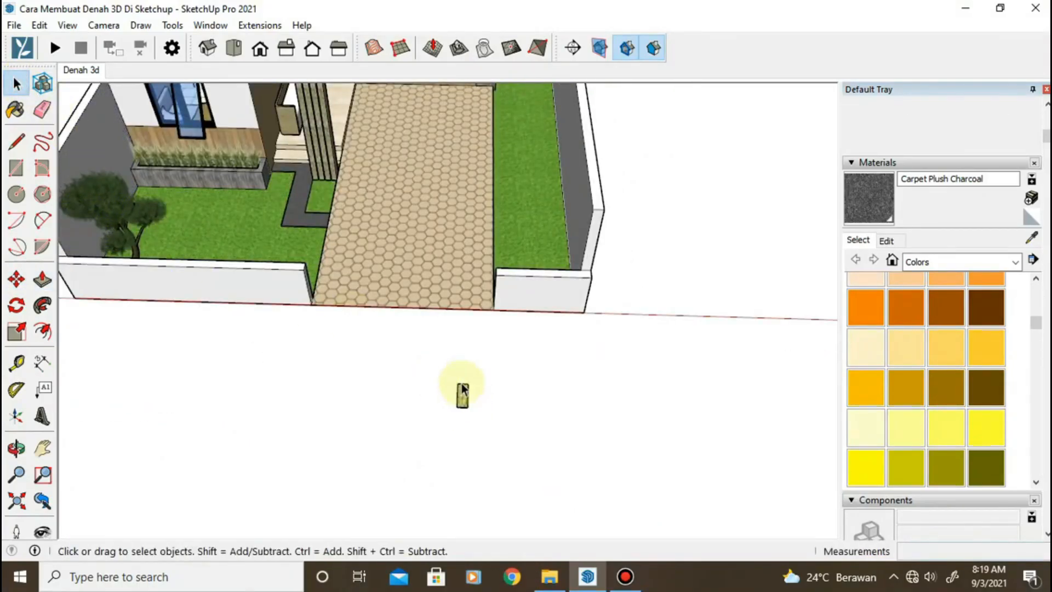
double_click(462, 394)
key("p")
left_click(463, 396)
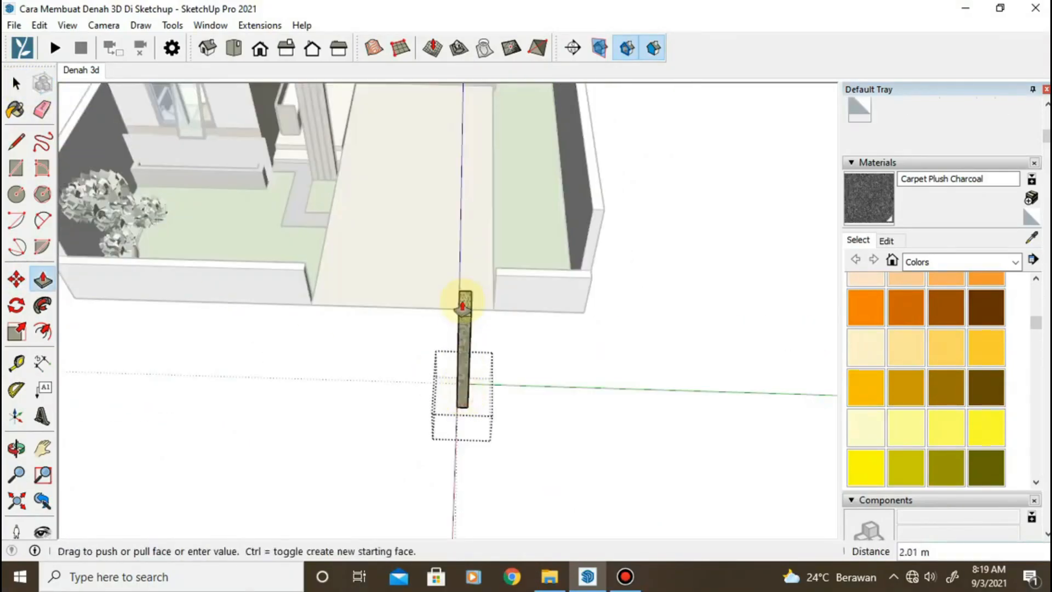
key("Return")
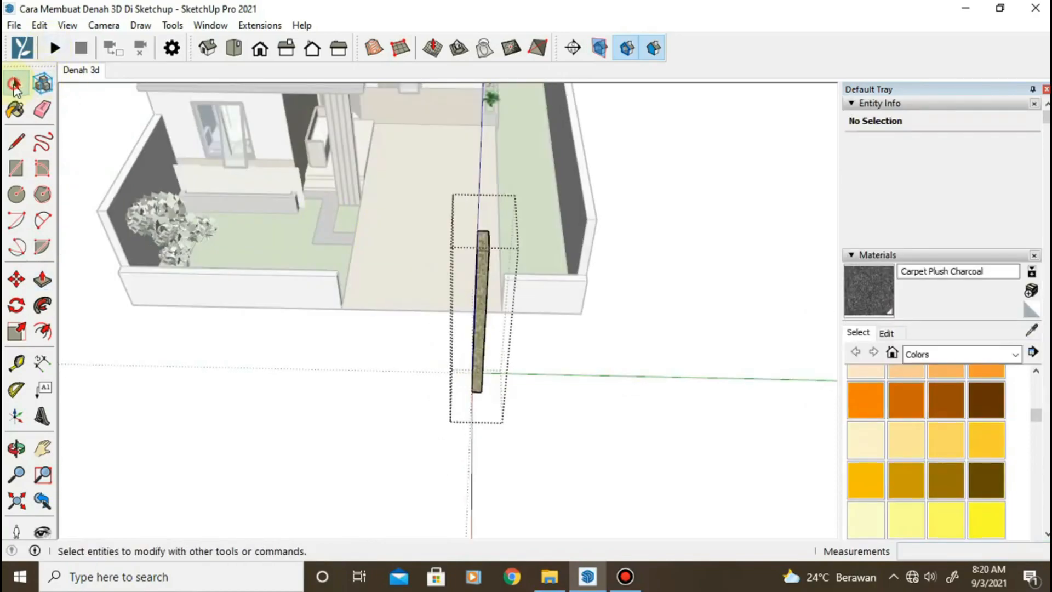
Move the tall stone column from in front of the fence to the canopy end beside the side lawn
left_click(480, 295)
key("m")
middle_click_drag(476, 376, 693, 391)
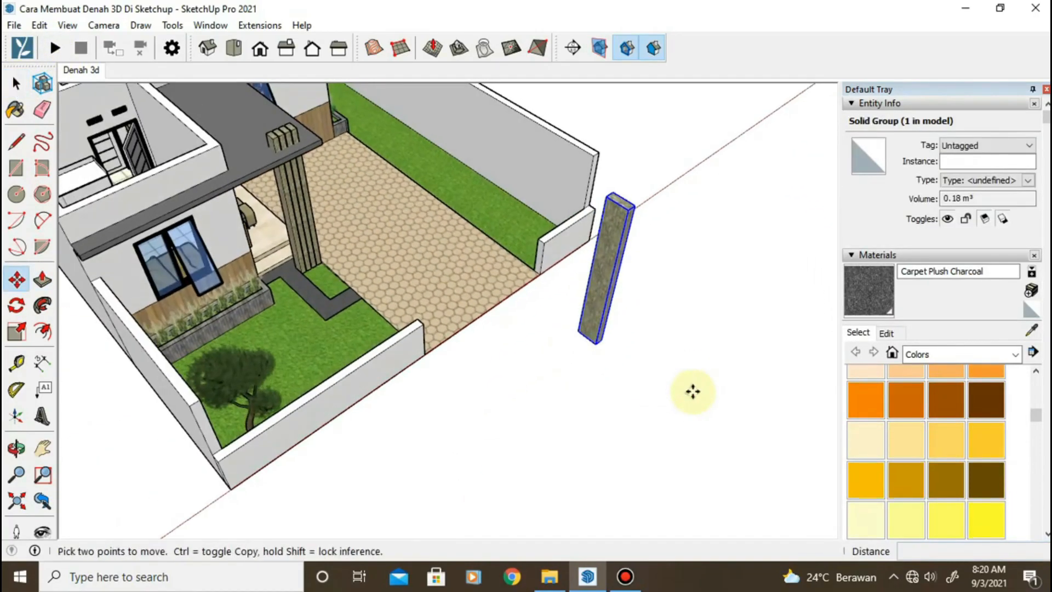
left_click(585, 339)
middle_click_drag(454, 137, 561, 383, "shift")
scroll(488, 329, "up", 3)
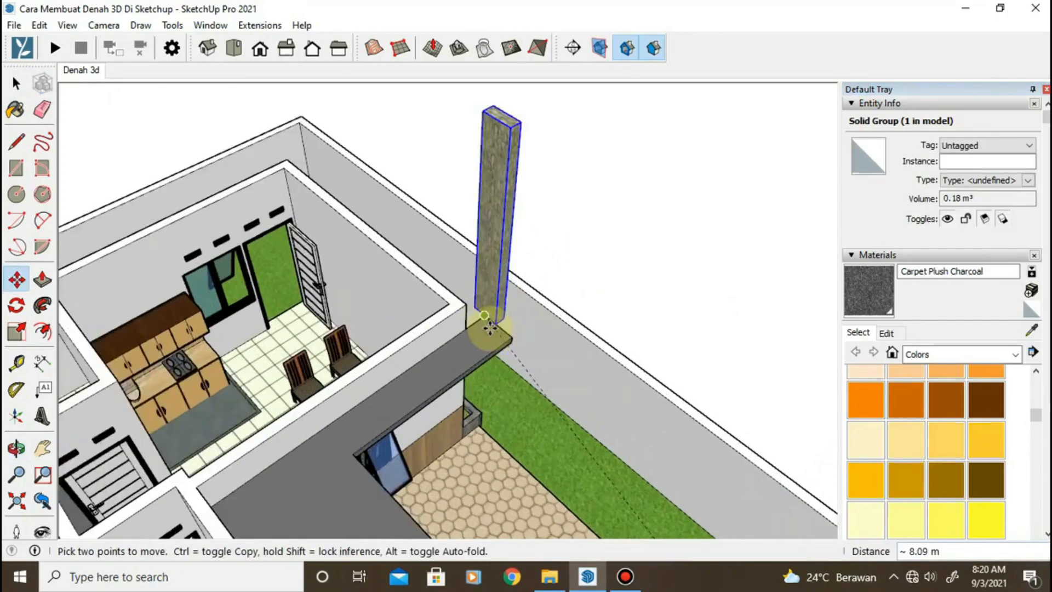
scroll(513, 335, "up", 4)
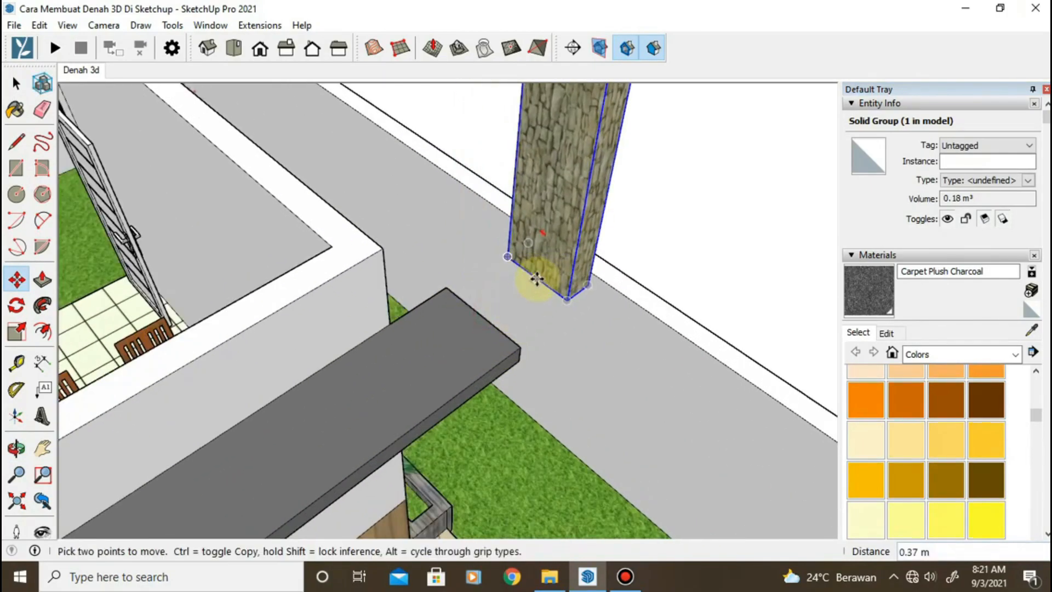
Shift the stone column 0.256 m inward along the canopy from its end edge
left_click(536, 278)
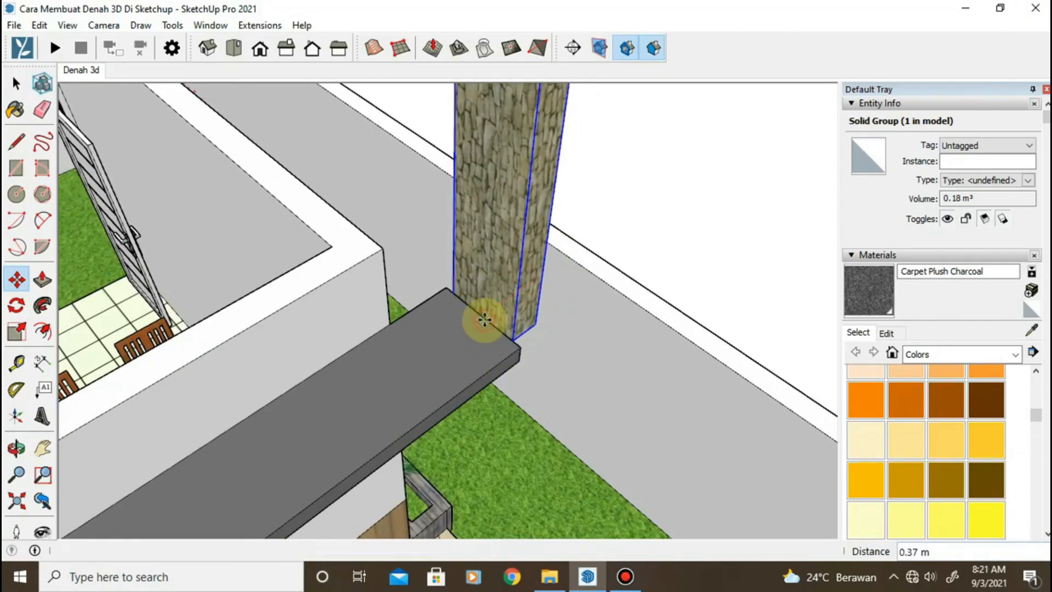
left_click(515, 339)
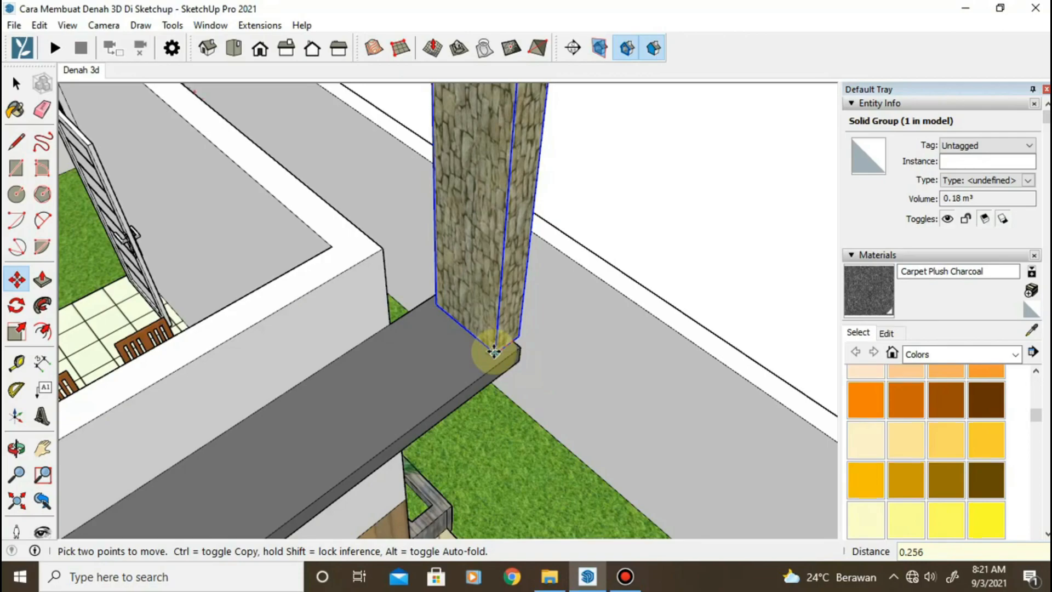
key("Return")
Lower the stone column through the canopy toward the driveway corner beside the side planter
middle_click_drag(484, 361, 366, 230)
left_click(359, 238)
middle_click_drag(351, 391, 327, 77, "shift")
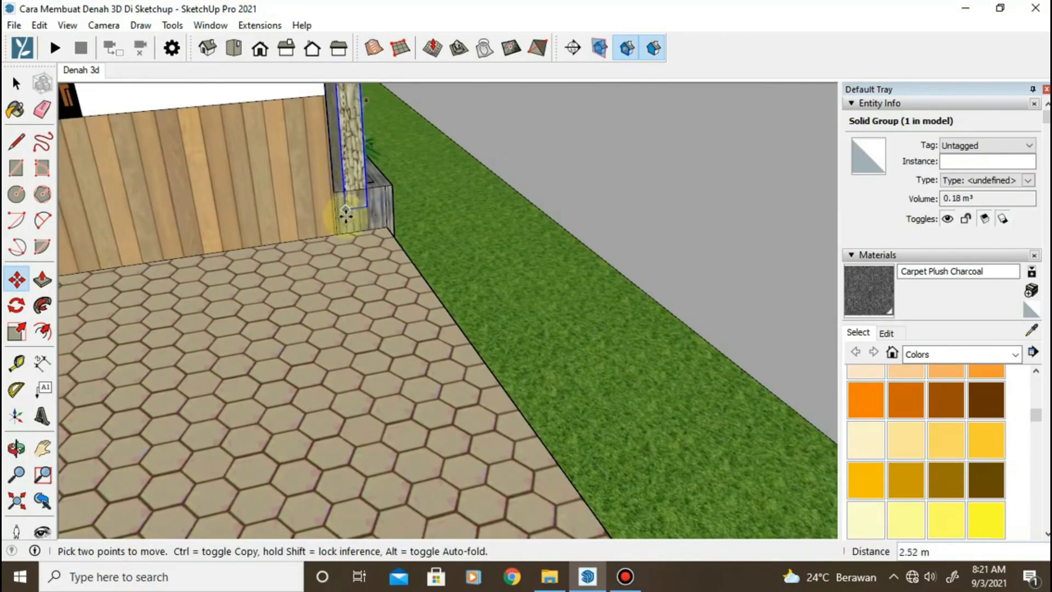
middle_click_drag(361, 260, 464, 241)
scroll(287, 216, "down", 4)
scroll(479, 458, "up", 6)
middle_click_drag(431, 406, 454, 288, "shift")
left_click(382, 373)
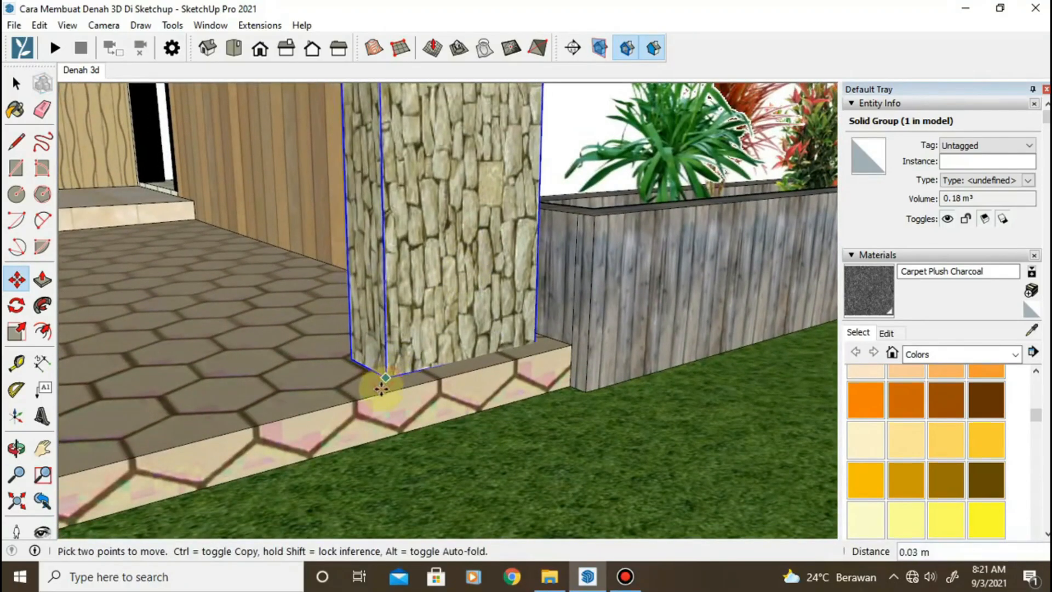
Adjust the stone column's base height to sit on the driveway surface at the lawn edge
key("Escape")
mouse_move(576, 356)
middle_mouse_down()
mouse_move(488, 324)
mouse_move(594, 368)
mouse_move(578, 349)
middle_mouse_up()
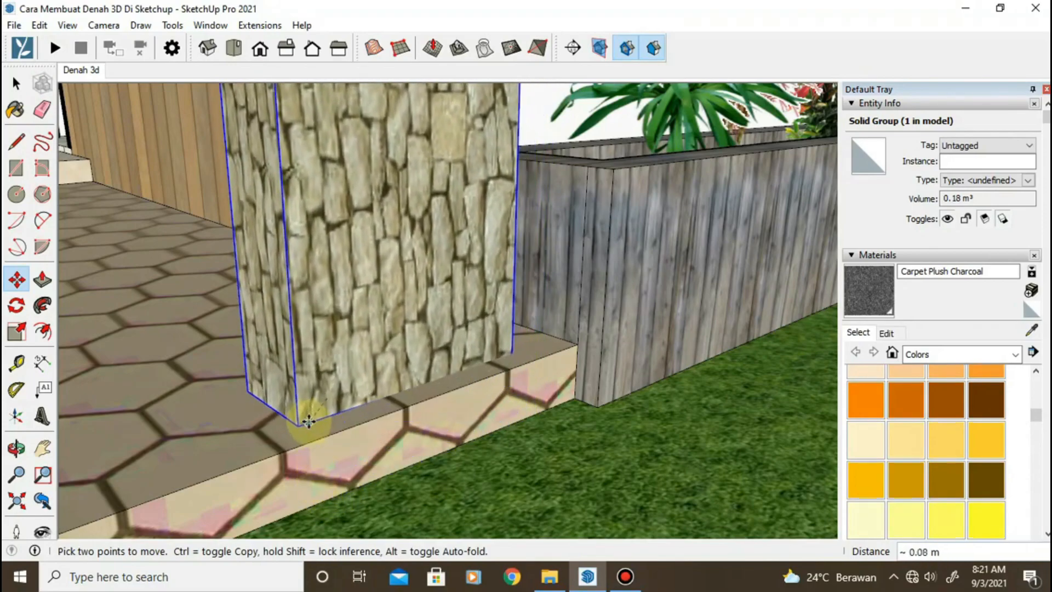
middle_click_drag(324, 451, 323, 441)
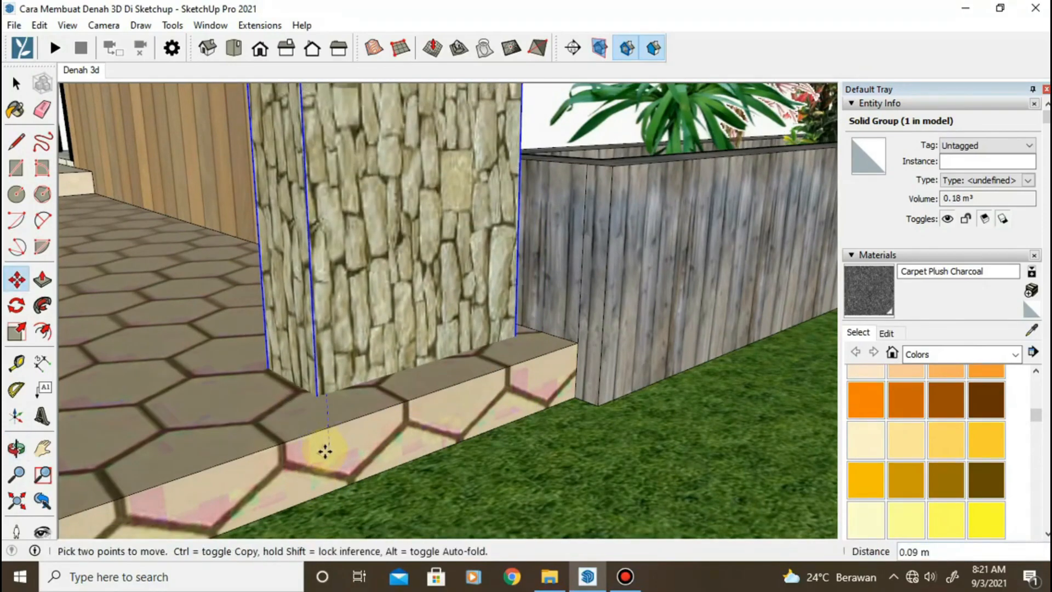
key("Return")
middle_click_drag(324, 451, 332, 487)
scroll(340, 432, "down", 5)
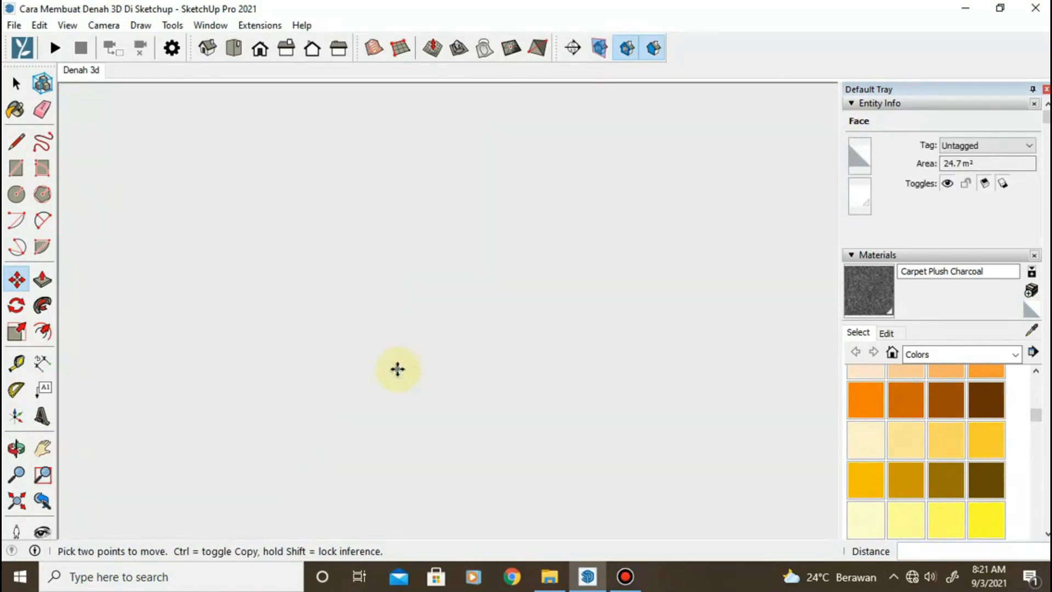
scroll(397, 370, "up", 3)
middle_click_drag(400, 364, 717, 147)
scroll(486, 427, "up", 5)
middle_click_drag(615, 153, 620, 176)
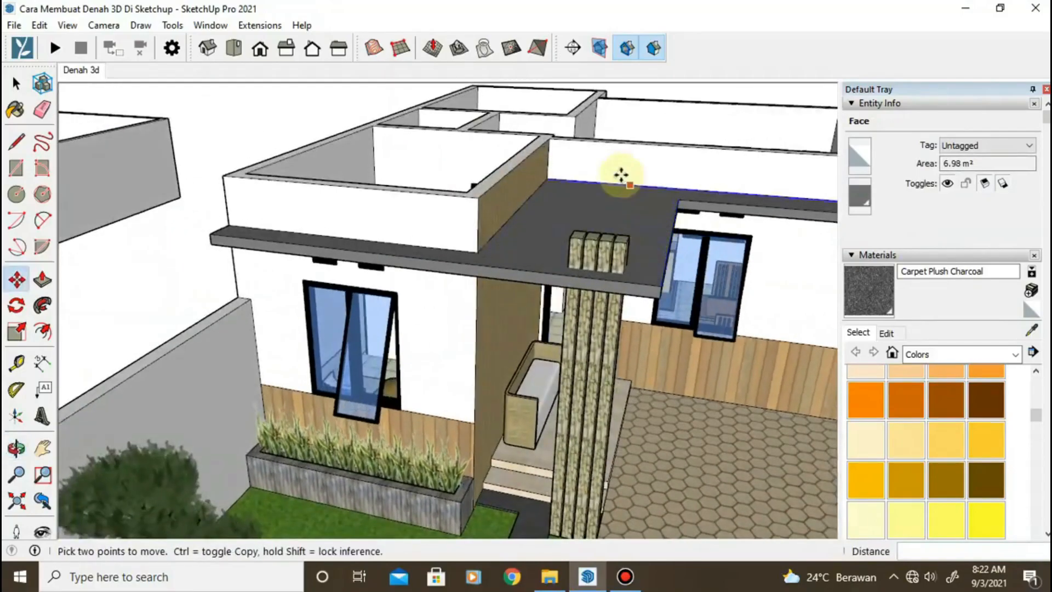
scroll(624, 241, "up", 3)
key("l")
left_click(622, 252)
key("Escape")
middle_click_drag(617, 302, 608, 215)
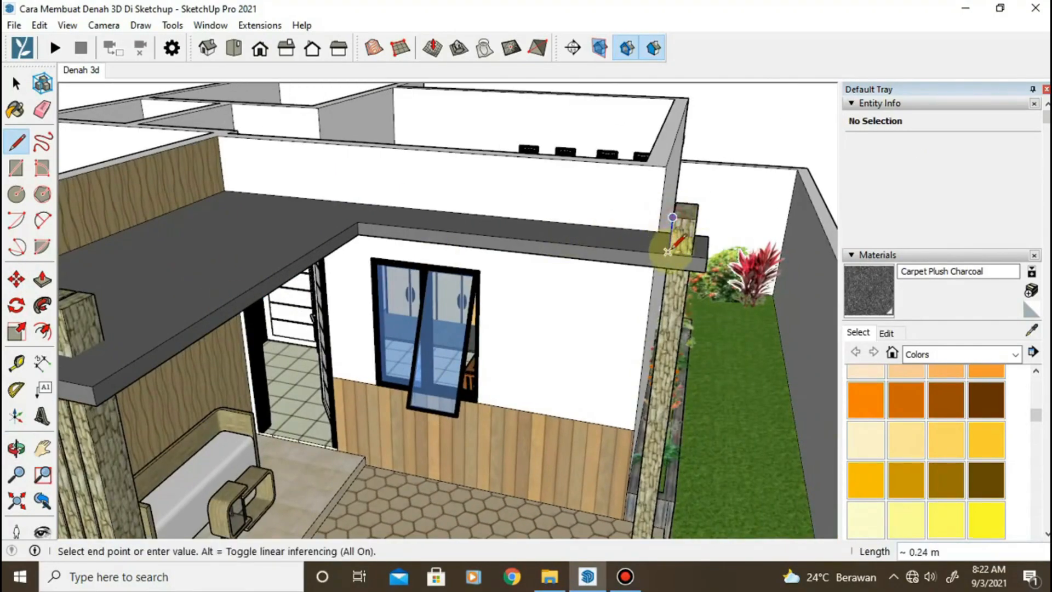
key("Escape")
scroll(667, 252, "up", 3)
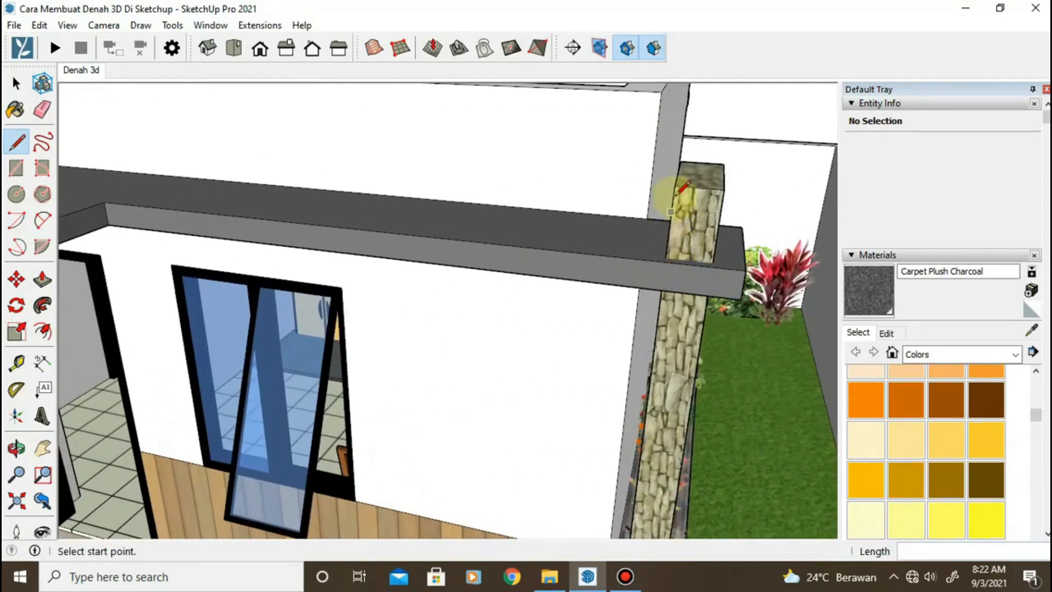
scroll(667, 249, "down", 5)
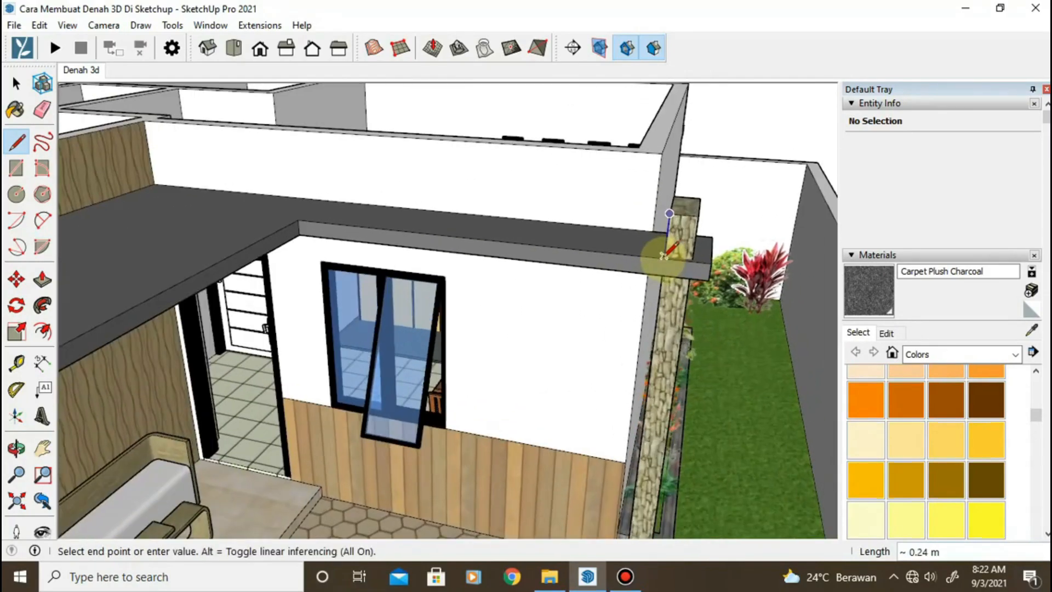
key("Escape")
Split the riser below the back door with a horizontal line and extrude its lower part 0.3 m into a step
middle_click_drag(638, 223, 409, 253)
scroll(413, 263, "down", 5)
middle_click_drag(425, 293, 159, 400)
scroll(591, 241, "down", 5)
key("space")
middle_click_drag(709, 350, 260, 323)
scroll(261, 324, "up", 4)
middle_click_drag(493, 293, 654, 258)
scroll(383, 352, "up", 6)
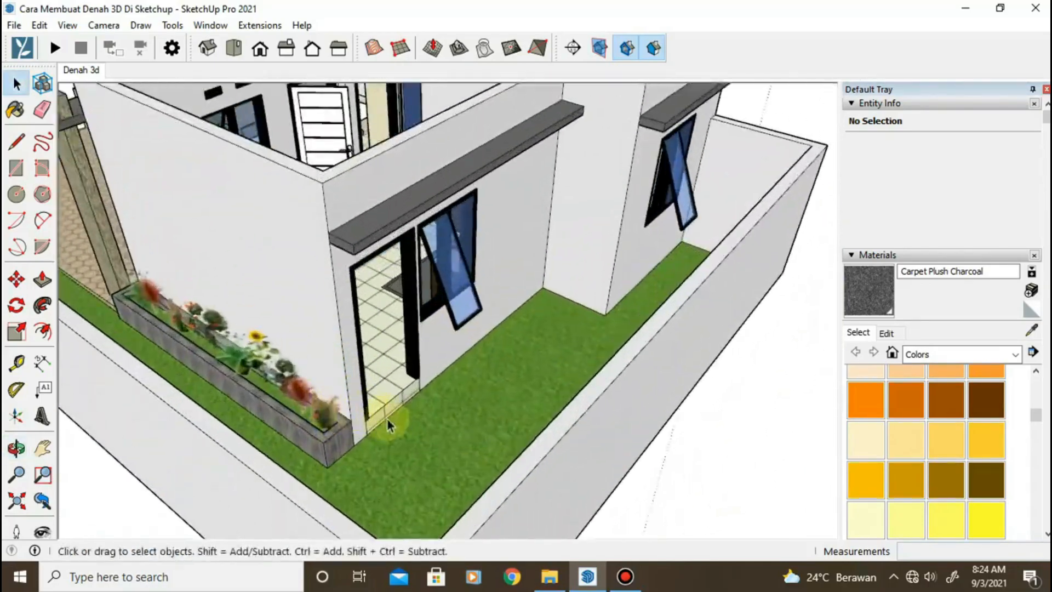
scroll(331, 418, "up", 4)
scroll(330, 417, "up", 1)
key("l")
left_click(297, 419)
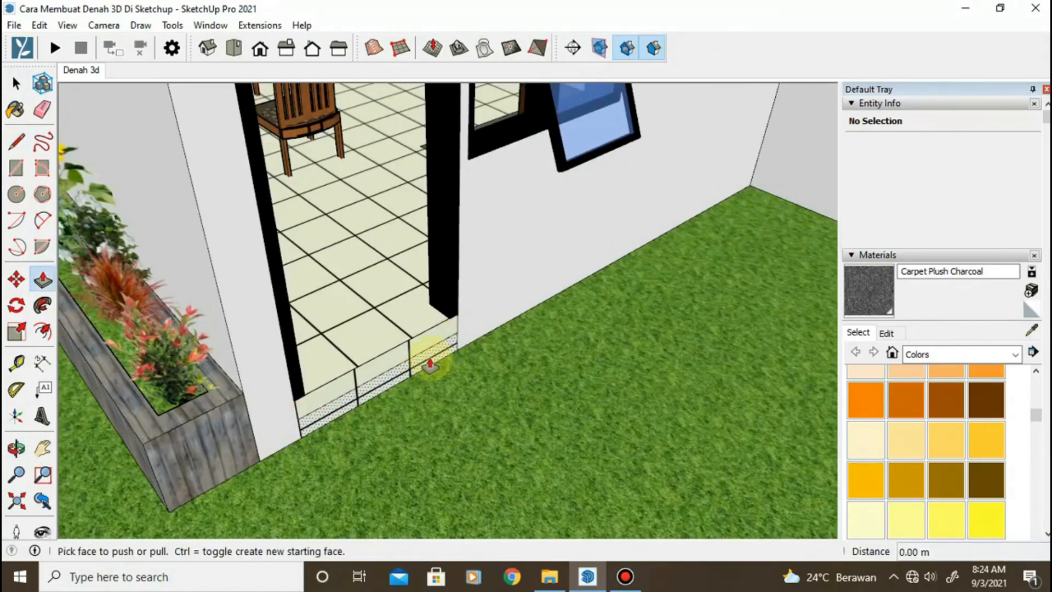
left_click(430, 364)
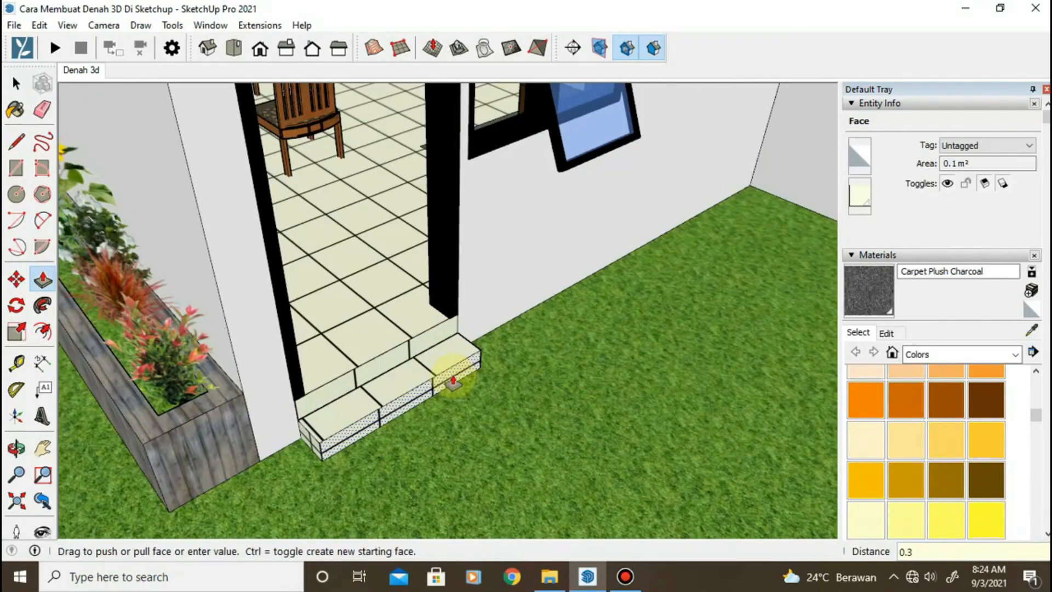
key("Return")
Inspect the house from the backyard around to the front facade, checking the canopy, stone columns, terrace and driveway
scroll(453, 382, "down", 8)
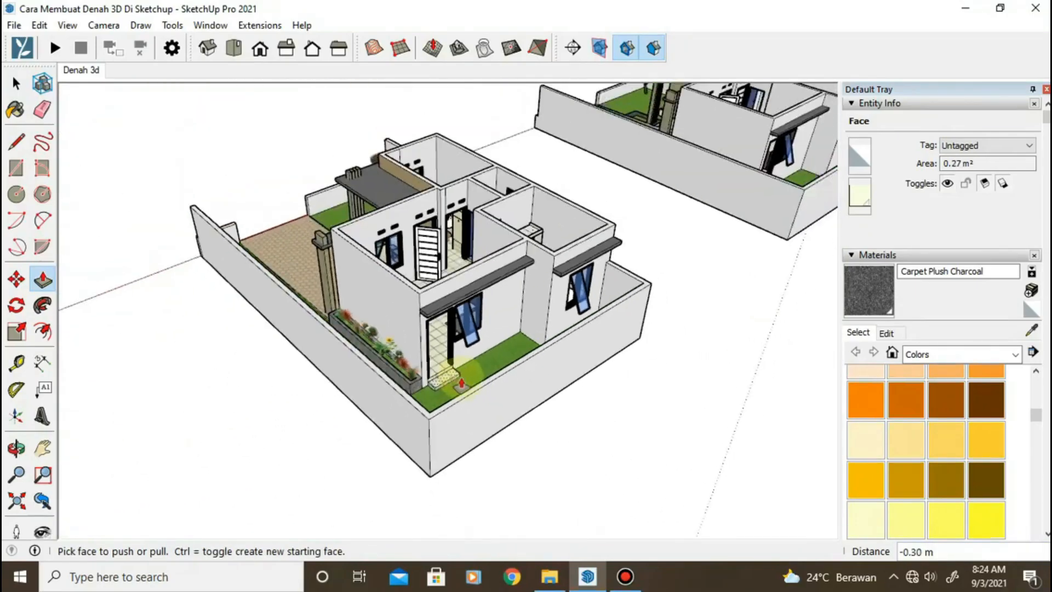
middle_click_drag(556, 301, 397, 373)
scroll(692, 315, "up", 5)
scroll(692, 322, "down", 5)
middle_click_drag(327, 363, 622, 300)
scroll(482, 377, "up", 6)
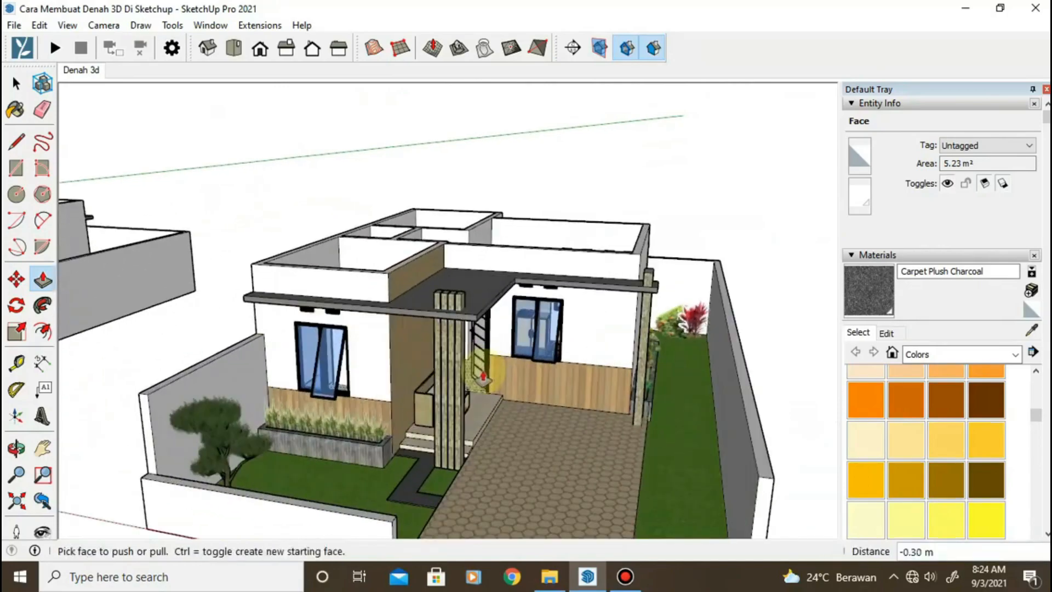
scroll(502, 377, "up", 5)
middle_click_drag(502, 377, 286, 315)
scroll(345, 352, "up", 1)
scroll(364, 349, "down", 5)
scroll(363, 350, "down", 5)
scroll(404, 364, "up", 2)
scroll(704, 406, "down", 2)
middle_click_drag(705, 405, 383, 383, "shift")
mouse_move(567, 473)
middle_mouse_down()
mouse_move(527, 448)
mouse_move(586, 479)
middle_mouse_up()
middle_click_drag(491, 399, 366, 356)
scroll(364, 408, "up", 2)
middle_click_drag(364, 408, 476, 245)
scroll(410, 329, "up", 4)
middle_click_drag(570, 228, 456, 285)
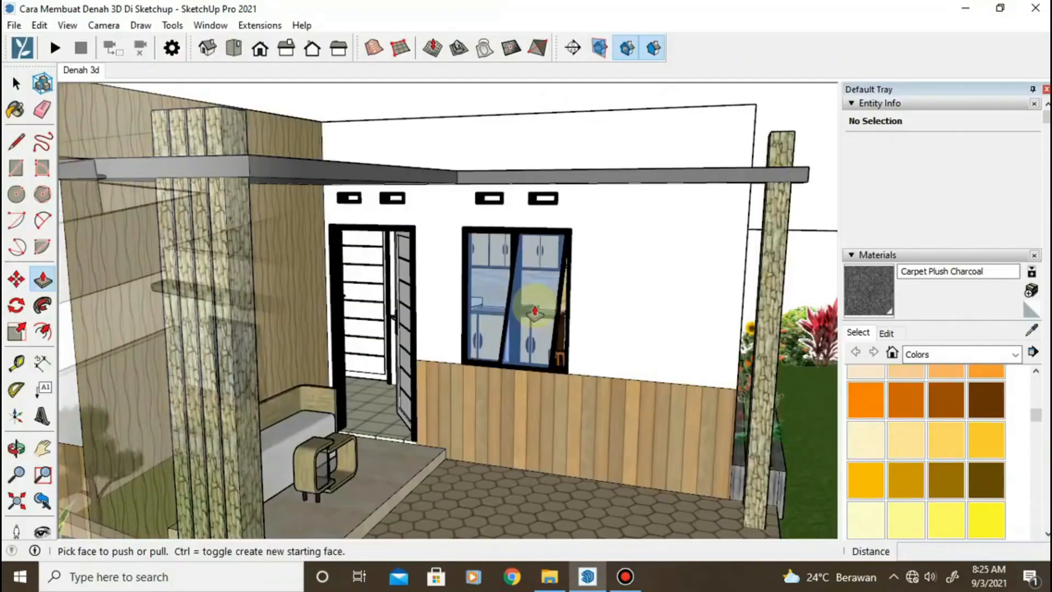
mouse_move(526, 329)
middle_mouse_down()
mouse_move(493, 350)
mouse_move(535, 421)
mouse_move(286, 400)
mouse_move(348, 398)
mouse_move(225, 463)
mouse_move(314, 326)
mouse_move(256, 382)
mouse_move(261, 319)
mouse_move(535, 286)
mouse_move(376, 329)
mouse_move(641, 269)
middle_mouse_up()
key("p")
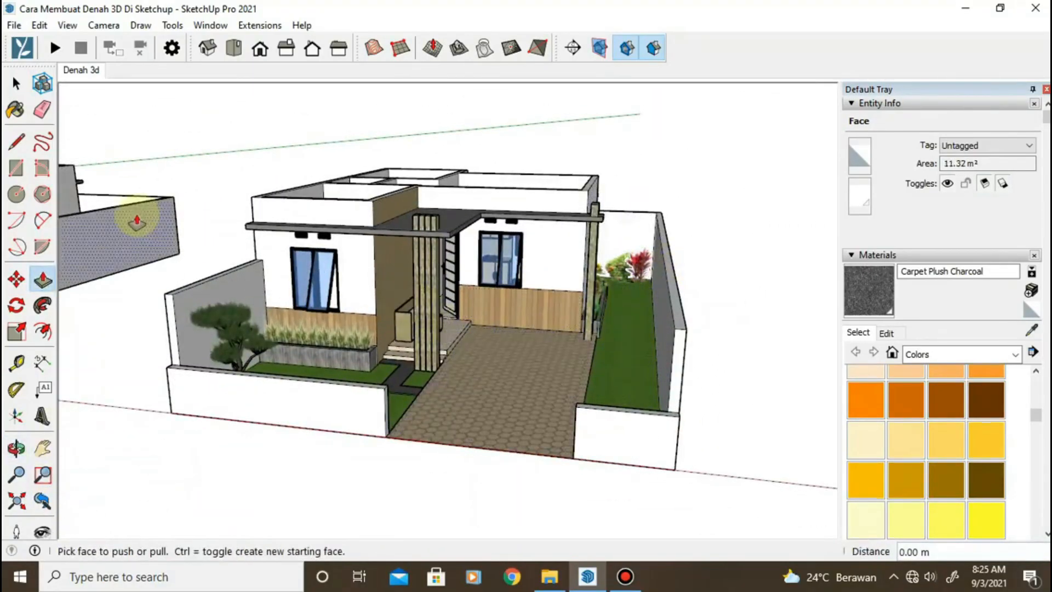
left_click(17, 86)
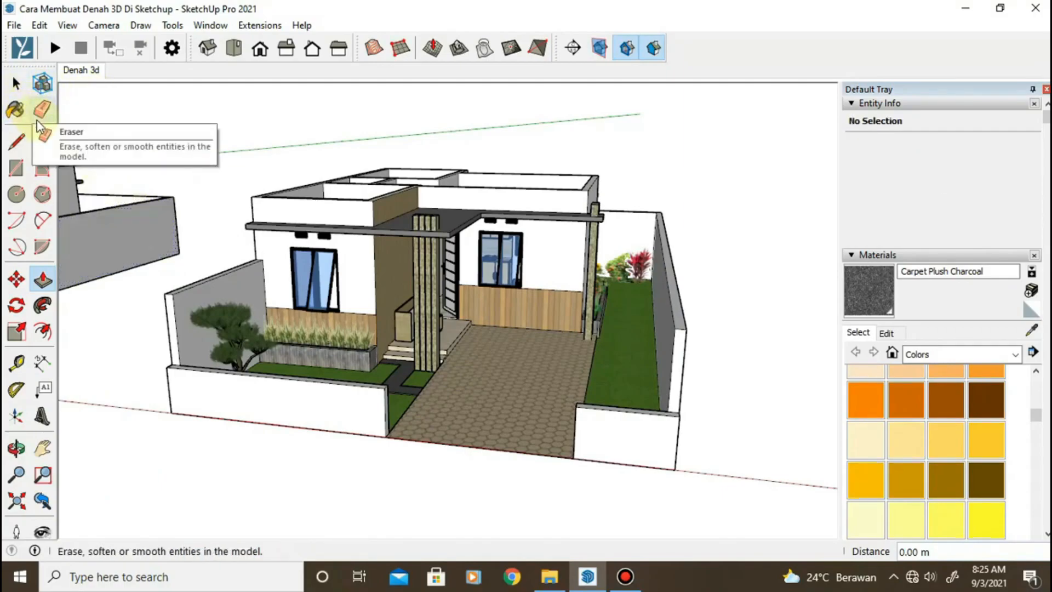